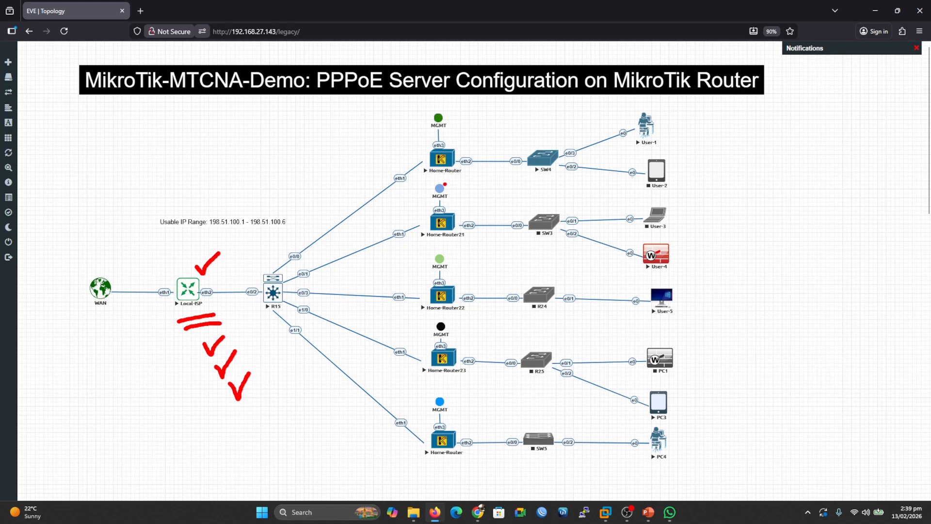
{"action": "mouse_move", "coordinate": [449, 178]}
{"action": "left_mouse_down"}
{"action": "mouse_move", "coordinate": [458, 176]}
{"action": "mouse_move", "coordinate": [447, 179]}
{"action": "left_mouse_up"}
{"action": "mouse_move", "coordinate": [424, 150]}
{"action": "left_mouse_down"}
{"action": "mouse_move", "coordinate": [332, 140]}
{"action": "mouse_move", "coordinate": [161, 167]}
{"action": "mouse_move", "coordinate": [94, 240]}
{"action": "mouse_move", "coordinate": [82, 272]}
{"action": "mouse_move", "coordinate": [79, 256]}
{"action": "mouse_move", "coordinate": [85, 269]}
{"action": "mouse_move", "coordinate": [100, 257]}
{"action": "left_mouse_up"}
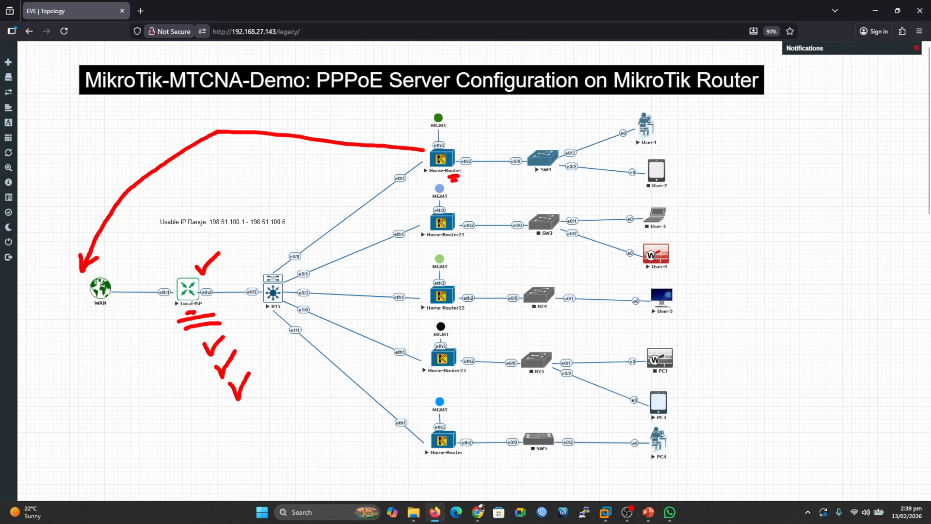
{"action": "left_click_drag", "start_coordinate": [234, 165], "coordinate": [226, 195]}
{"action": "mouse_move", "coordinate": [95, 377]}
{"action": "left_mouse_down"}
{"action": "mouse_move", "coordinate": [92, 393]}
{"action": "mouse_move", "coordinate": [117, 362]}
{"action": "mouse_move", "coordinate": [95, 395]}
{"action": "mouse_move", "coordinate": [103, 399]}
{"action": "left_mouse_up"}
{"action": "mouse_move", "coordinate": [111, 392]}
{"action": "left_mouse_down"}
{"action": "mouse_move", "coordinate": [107, 402]}
{"action": "mouse_move", "coordinate": [145, 345]}
{"action": "mouse_move", "coordinate": [131, 329]}
{"action": "left_mouse_up"}
{"action": "left_click_drag", "start_coordinate": [145, 398], "coordinate": [157, 424]}
{"action": "mouse_move", "coordinate": [179, 394]}
{"action": "left_mouse_down"}
{"action": "mouse_move", "coordinate": [166, 404]}
{"action": "mouse_move", "coordinate": [169, 415]}
{"action": "mouse_move", "coordinate": [181, 390]}
{"action": "mouse_move", "coordinate": [182, 406]}
{"action": "mouse_move", "coordinate": [199, 397]}
{"action": "left_mouse_up"}
{"action": "left_click", "coordinate": [200, 393]}
{"action": "left_click_drag", "start_coordinate": [166, 436], "coordinate": [196, 416]}
{"action": "left_click_drag", "start_coordinate": [180, 437], "coordinate": [196, 423]}
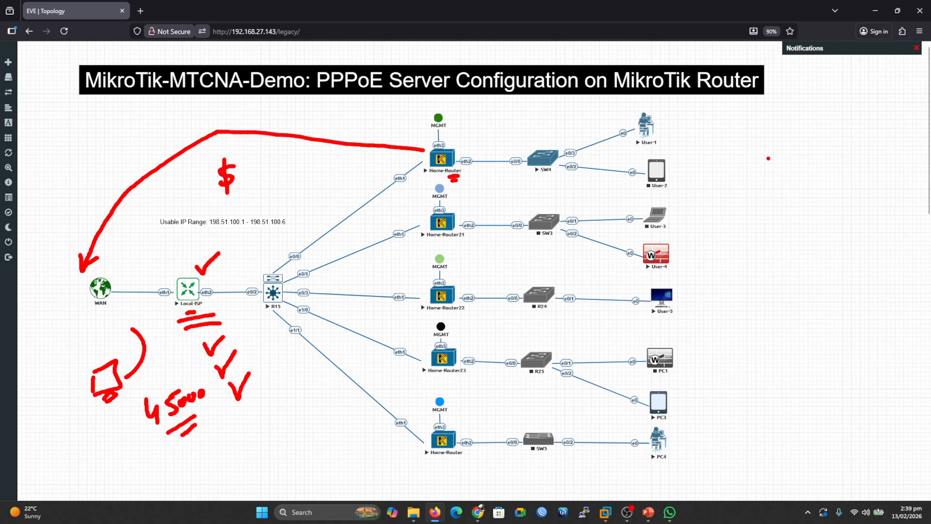
{"action": "mouse_move", "coordinate": [771, 151]}
{"action": "left_mouse_down"}
{"action": "mouse_move", "coordinate": [764, 156]}
{"action": "mouse_move", "coordinate": [769, 139]}
{"action": "mouse_move", "coordinate": [771, 152]}
{"action": "mouse_move", "coordinate": [784, 152]}
{"action": "mouse_move", "coordinate": [785, 140]}
{"action": "mouse_move", "coordinate": [802, 154]}
{"action": "mouse_move", "coordinate": [829, 130]}
{"action": "left_mouse_up"}
{"action": "left_click_drag", "start_coordinate": [771, 180], "coordinate": [799, 177]}
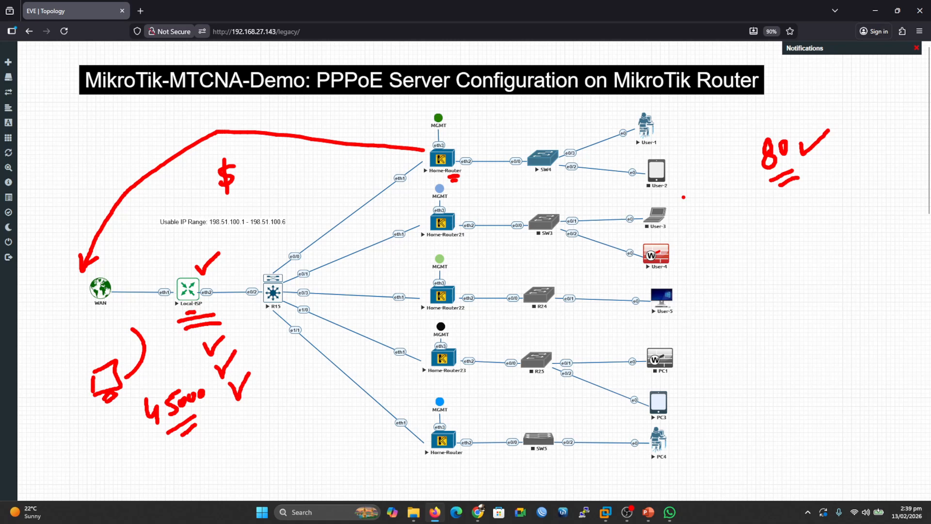
{"action": "mouse_move", "coordinate": [791, 228]}
{"action": "left_mouse_down"}
{"action": "mouse_move", "coordinate": [792, 246]}
{"action": "mouse_move", "coordinate": [790, 227]}
{"action": "mouse_move", "coordinate": [833, 240]}
{"action": "mouse_move", "coordinate": [839, 231]}
{"action": "mouse_move", "coordinate": [837, 247]}
{"action": "left_mouse_up"}
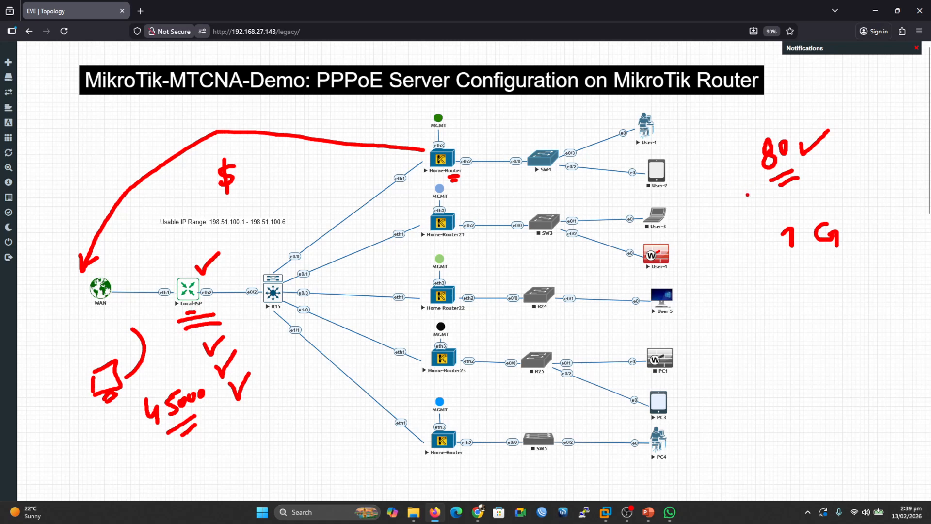
{"action": "left_click_drag", "start_coordinate": [740, 199], "coordinate": [825, 169]}
{"action": "mouse_move", "coordinate": [313, 406]}
{"action": "left_mouse_down"}
{"action": "mouse_move", "coordinate": [303, 431]}
{"action": "mouse_move", "coordinate": [272, 447]}
{"action": "mouse_move", "coordinate": [294, 426]}
{"action": "mouse_move", "coordinate": [302, 454]}
{"action": "mouse_move", "coordinate": [375, 457]}
{"action": "mouse_move", "coordinate": [365, 451]}
{"action": "left_mouse_up"}
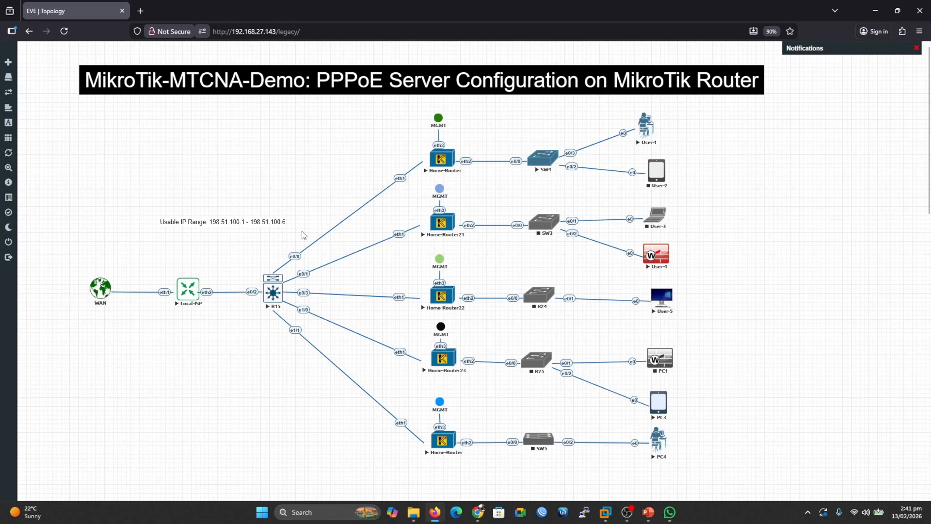
{"action": "key", "text": "ctrl+2"}
{"action": "left_click_drag", "start_coordinate": [207, 281], "coordinate": [244, 278]}
{"action": "mouse_move", "coordinate": [281, 163]}
{"action": "left_mouse_down"}
{"action": "mouse_move", "coordinate": [280, 181]}
{"action": "mouse_move", "coordinate": [292, 152]}
{"action": "mouse_move", "coordinate": [294, 166]}
{"action": "mouse_move", "coordinate": [312, 170]}
{"action": "mouse_move", "coordinate": [334, 141]}
{"action": "mouse_move", "coordinate": [337, 161]}
{"action": "mouse_move", "coordinate": [347, 132]}
{"action": "mouse_move", "coordinate": [355, 157]}
{"action": "mouse_move", "coordinate": [363, 142]}
{"action": "mouse_move", "coordinate": [365, 155]}
{"action": "left_mouse_up"}
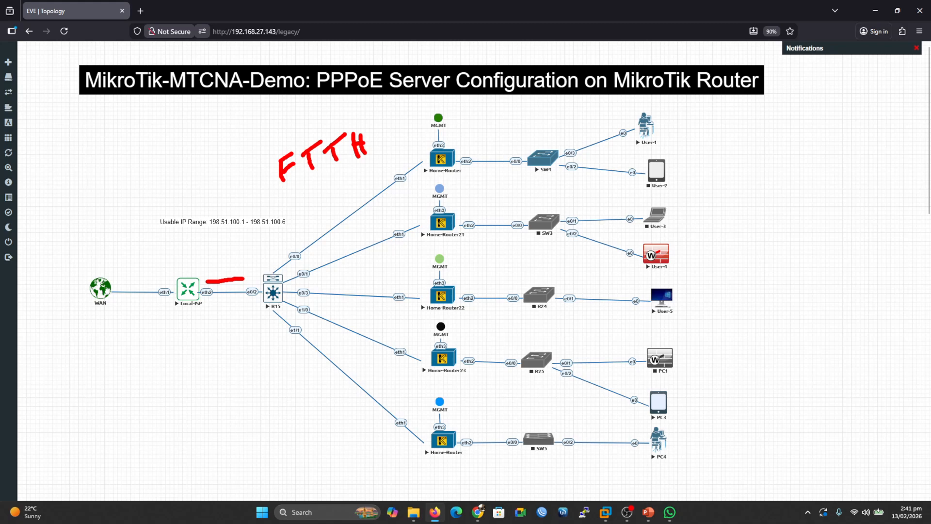
{"action": "left_click_drag", "start_coordinate": [476, 147], "coordinate": [494, 138]}
{"action": "left_click_drag", "start_coordinate": [462, 207], "coordinate": [477, 199]}
{"action": "left_click_drag", "start_coordinate": [459, 275], "coordinate": [483, 266]}
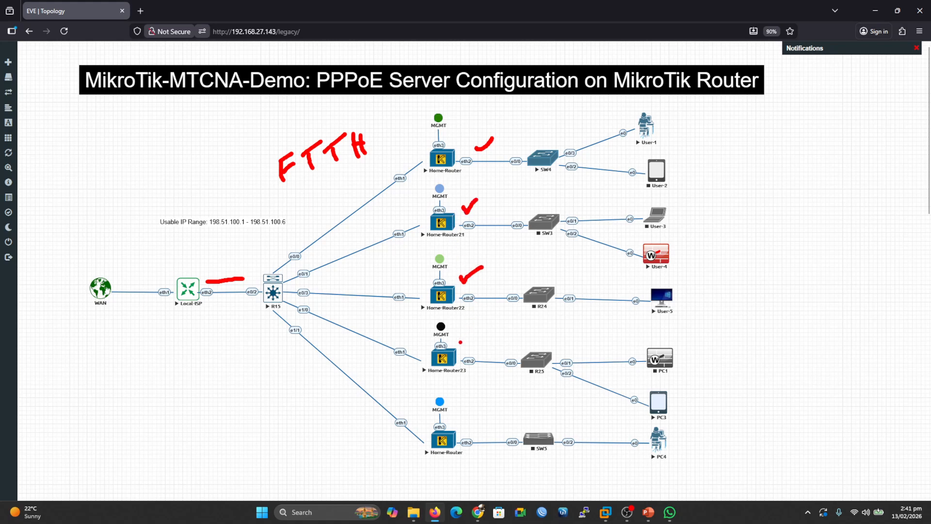
{"action": "left_click_drag", "start_coordinate": [461, 343], "coordinate": [481, 331]}
{"action": "left_click_drag", "start_coordinate": [460, 419], "coordinate": [477, 411]}
{"action": "left_click_drag", "start_coordinate": [448, 178], "coordinate": [463, 183]}
{"action": "left_click_drag", "start_coordinate": [449, 241], "coordinate": [461, 245]}
{"action": "mouse_move", "coordinate": [426, 157]}
{"action": "left_mouse_down"}
{"action": "mouse_move", "coordinate": [267, 245]}
{"action": "mouse_move", "coordinate": [178, 256]}
{"action": "mouse_move", "coordinate": [190, 245]}
{"action": "left_mouse_up"}
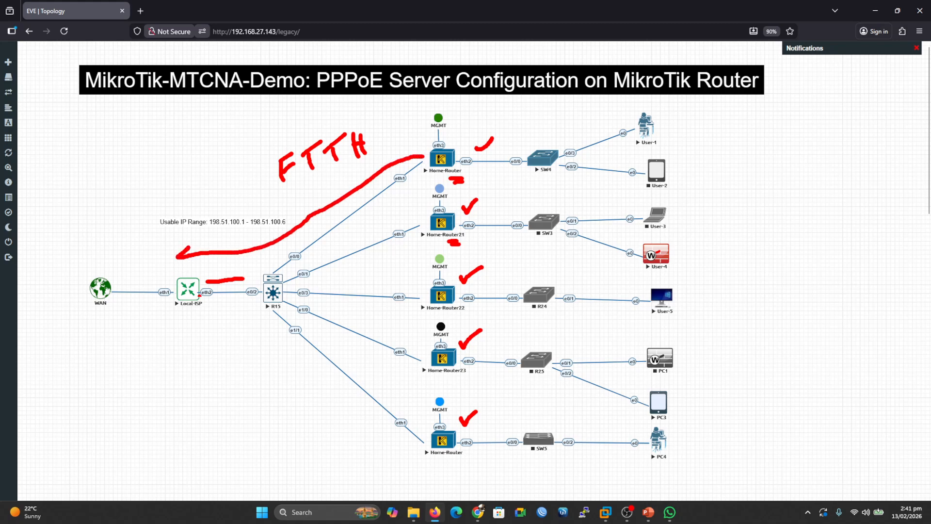
{"action": "mouse_move", "coordinate": [121, 252]}
{"action": "left_mouse_down"}
{"action": "mouse_move", "coordinate": [121, 239]}
{"action": "mouse_move", "coordinate": [137, 226]}
{"action": "mouse_move", "coordinate": [151, 243]}
{"action": "mouse_move", "coordinate": [131, 251]}
{"action": "mouse_move", "coordinate": [142, 252]}
{"action": "mouse_move", "coordinate": [138, 262]}
{"action": "mouse_move", "coordinate": [148, 252]}
{"action": "left_mouse_up"}
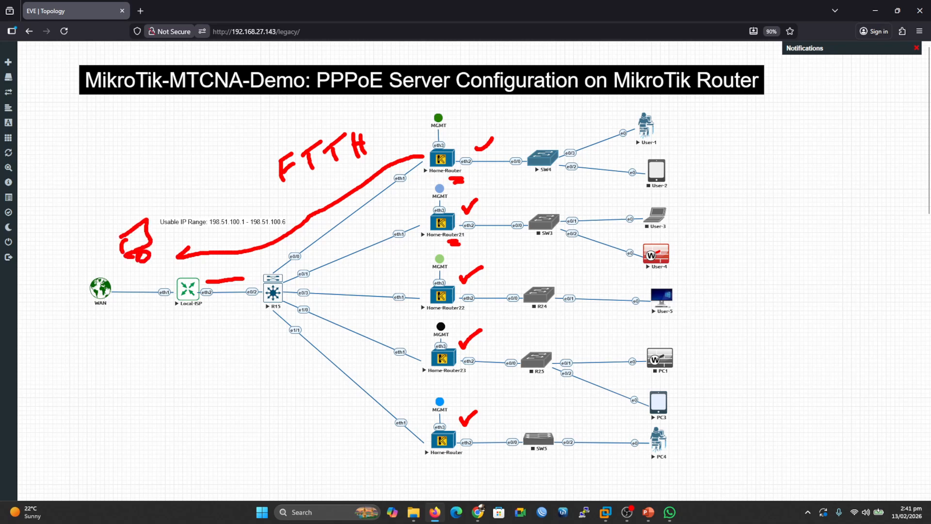
{"action": "left_click_drag", "start_coordinate": [158, 203], "coordinate": [181, 184]}
{"action": "mouse_move", "coordinate": [172, 199]}
{"action": "left_mouse_down"}
{"action": "mouse_move", "coordinate": [198, 176]}
{"action": "mouse_move", "coordinate": [180, 208]}
{"action": "mouse_move", "coordinate": [201, 199]}
{"action": "left_mouse_up"}
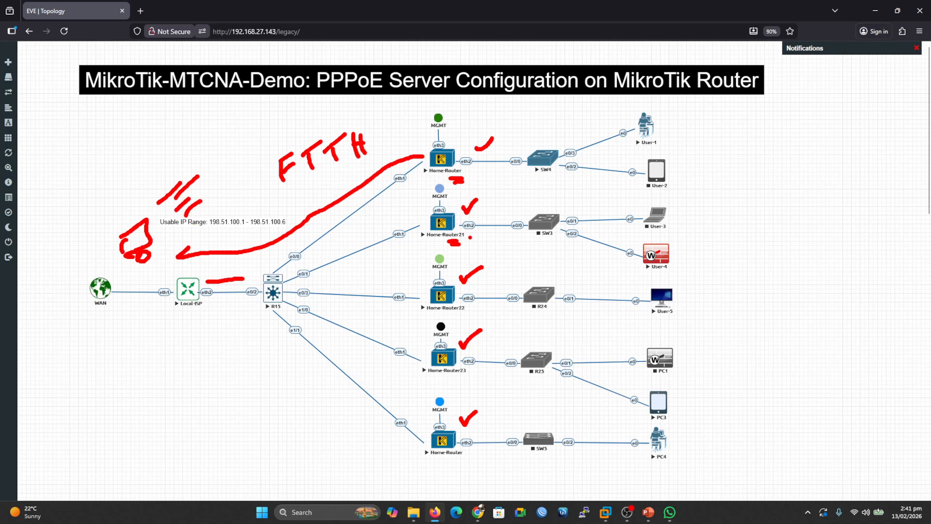
{"action": "left_click_drag", "start_coordinate": [474, 232], "coordinate": [487, 226]}
{"action": "left_click_drag", "start_coordinate": [473, 299], "coordinate": [486, 293]}
{"action": "key", "text": "Escape"}
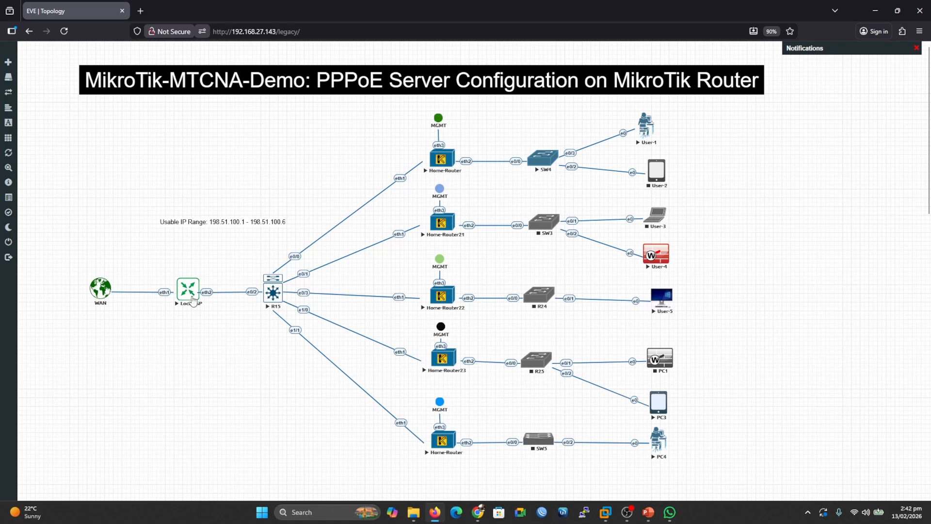
Open WinBox and connect as admin to the MTC-Local-ISP router from the neighbours list, skipping the password change.
{"action": "left_click", "coordinate": [542, 513]}
{"action": "left_click", "coordinate": [497, 265]}
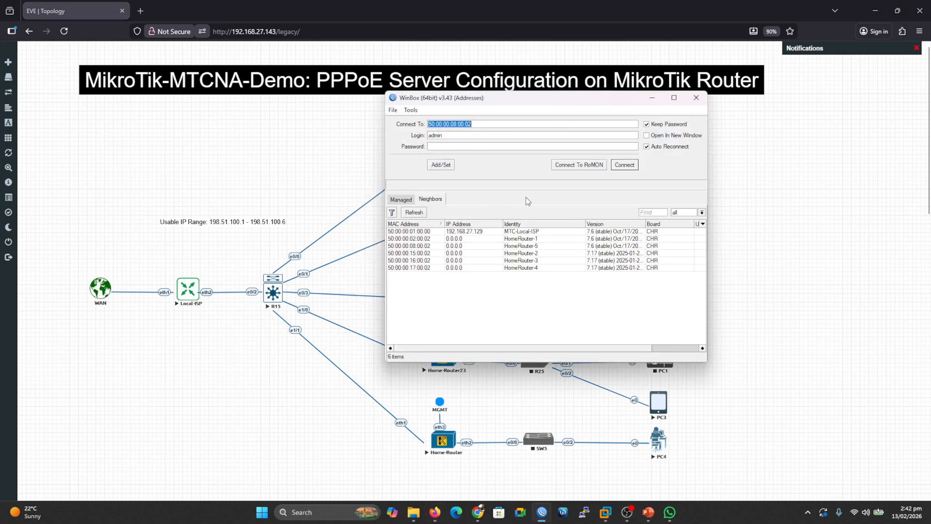
{"action": "left_click", "coordinate": [524, 231]}
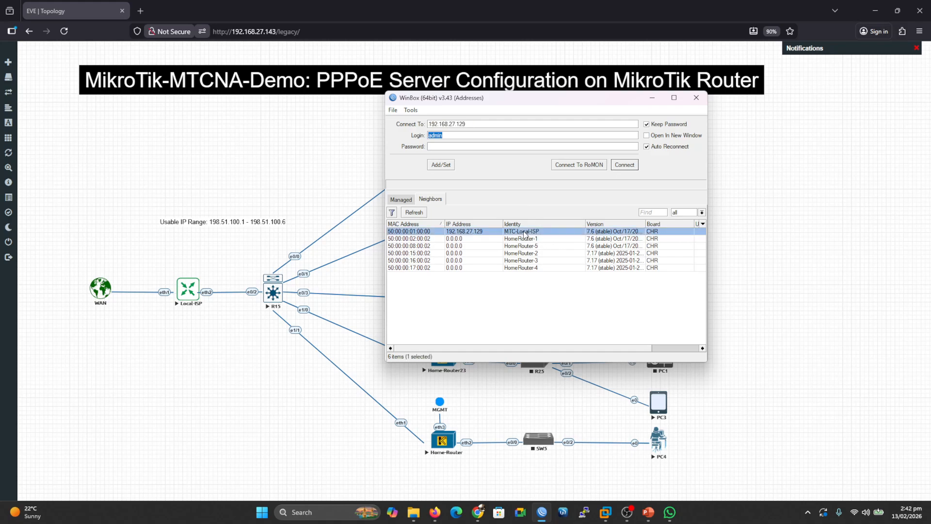
{"action": "left_click", "coordinate": [624, 165]}
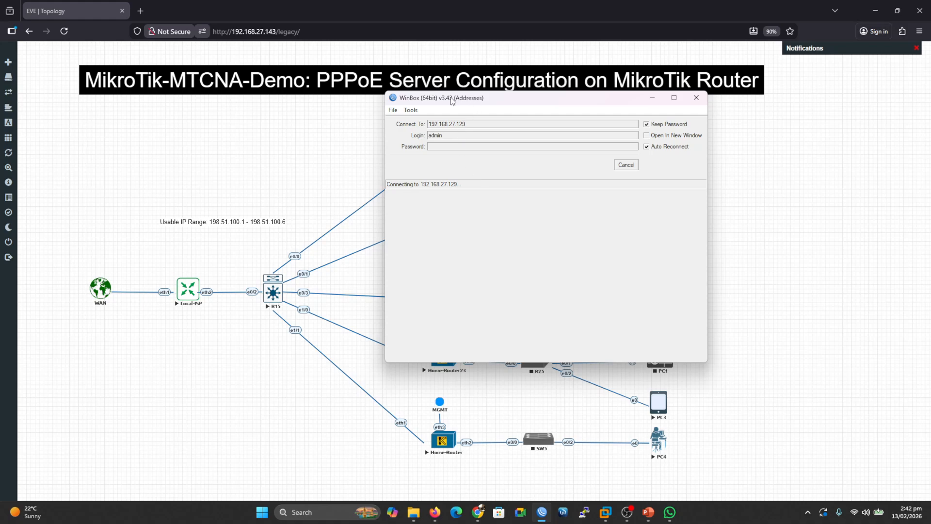
{"action": "left_click_drag", "start_coordinate": [451, 101], "coordinate": [489, 111]}
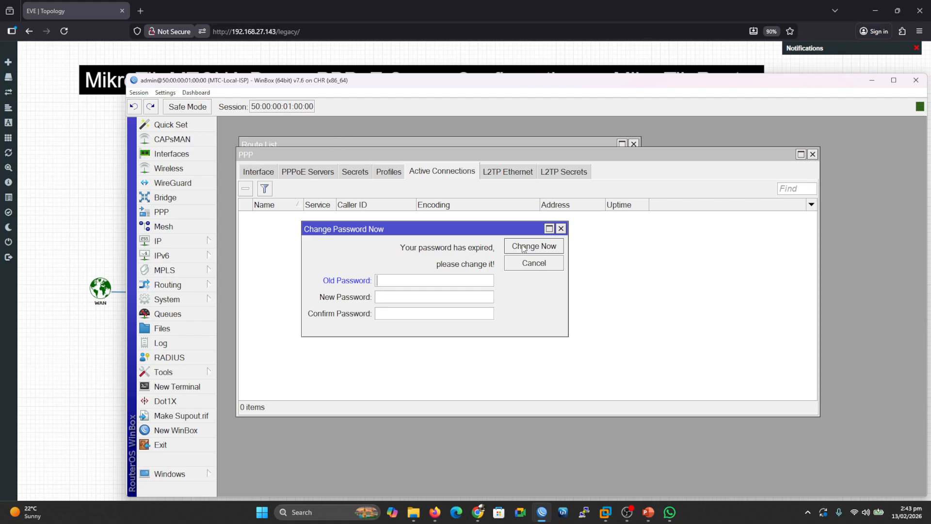
{"action": "left_click", "coordinate": [541, 265]}
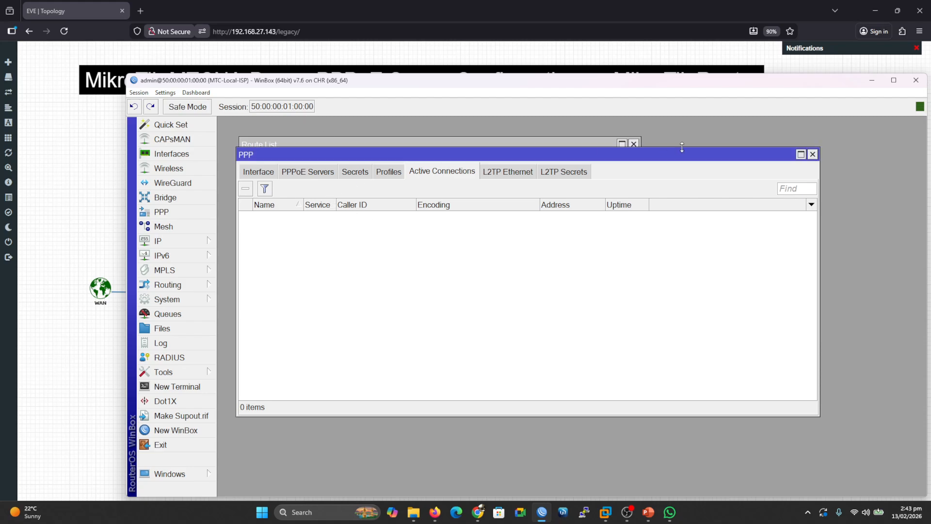
Review the router's route list and interface list.
{"action": "left_click", "coordinate": [521, 145]}
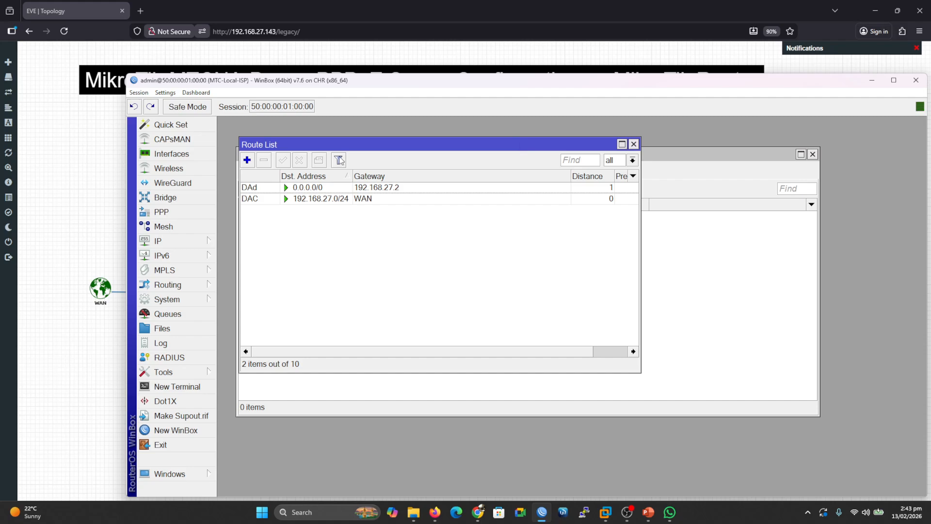
{"action": "left_click", "coordinate": [193, 156]}
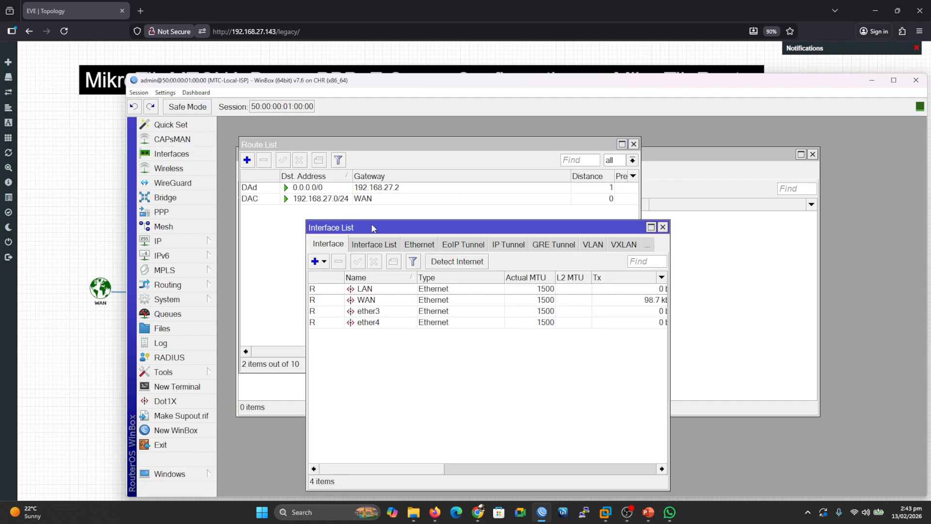
{"action": "left_click_drag", "start_coordinate": [371, 228], "coordinate": [373, 187]}
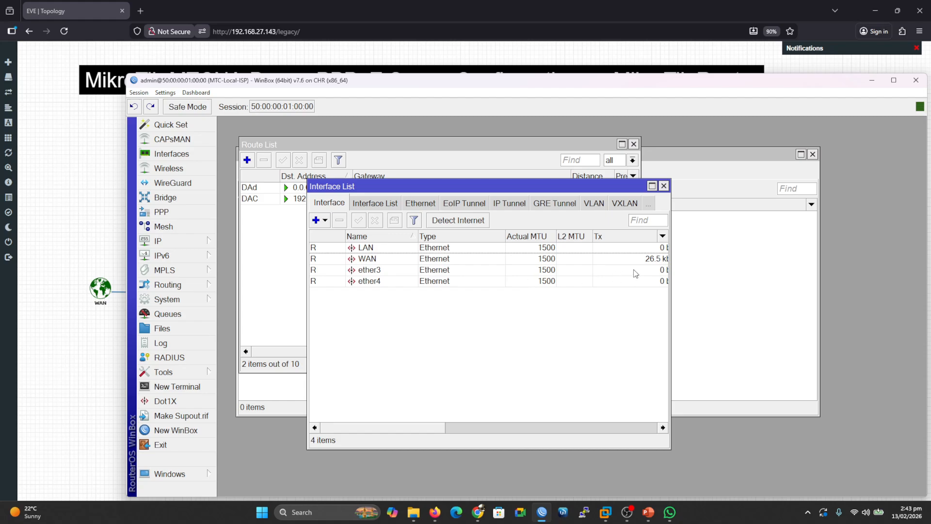
{"action": "left_click_drag", "start_coordinate": [670, 281], "coordinate": [712, 283]}
{"action": "left_click_drag", "start_coordinate": [236, 84], "coordinate": [530, 121]}
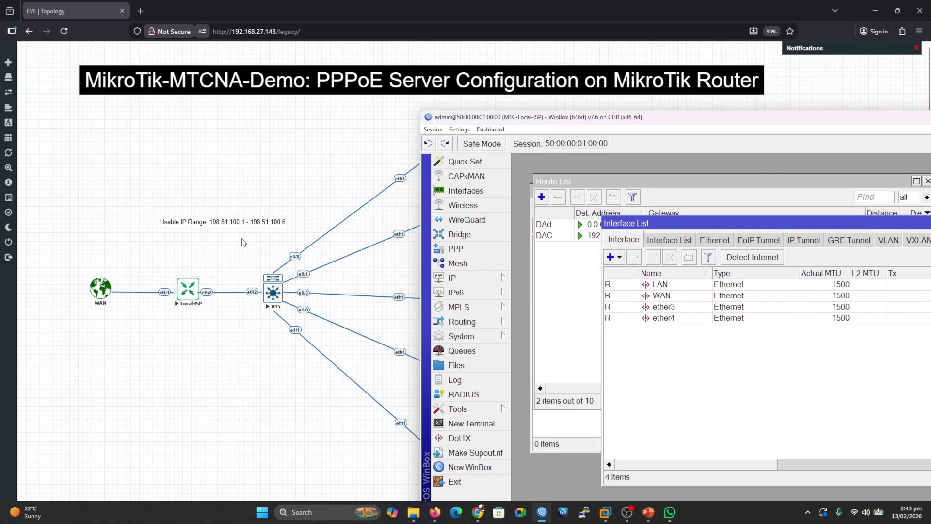
{"action": "key", "text": "ctrl+2"}
{"action": "mouse_move", "coordinate": [135, 274]}
{"action": "left_mouse_down"}
{"action": "mouse_move", "coordinate": [144, 283]}
{"action": "mouse_move", "coordinate": [154, 261]}
{"action": "left_mouse_up"}
{"action": "left_click_drag", "start_coordinate": [161, 301], "coordinate": [138, 303]}
{"action": "left_click_drag", "start_coordinate": [209, 303], "coordinate": [237, 302]}
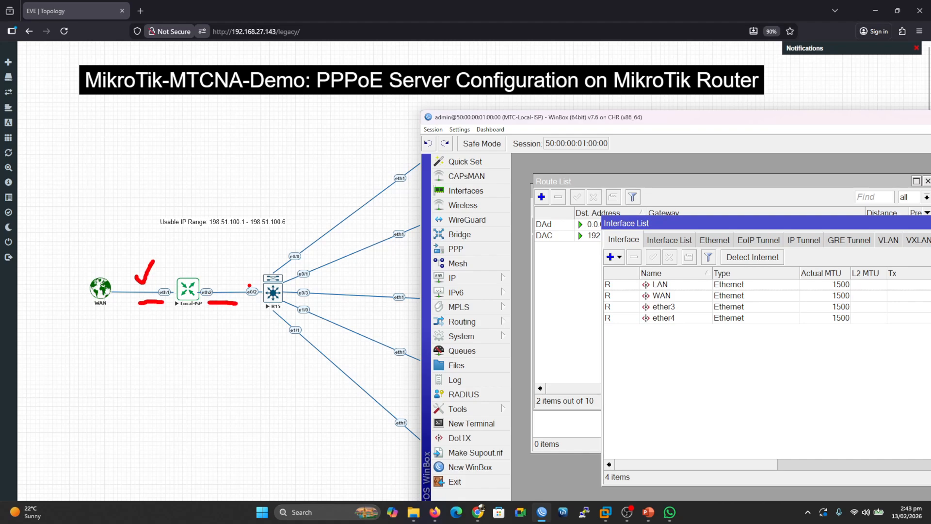
{"action": "mouse_move", "coordinate": [678, 300]}
{"action": "left_mouse_down"}
{"action": "mouse_move", "coordinate": [699, 293]}
{"action": "mouse_move", "coordinate": [689, 284]}
{"action": "left_mouse_up"}
Inspect the router's IP address list, then close the address, interface and route list windows.
{"action": "left_click_drag", "start_coordinate": [672, 130], "coordinate": [436, 119]}
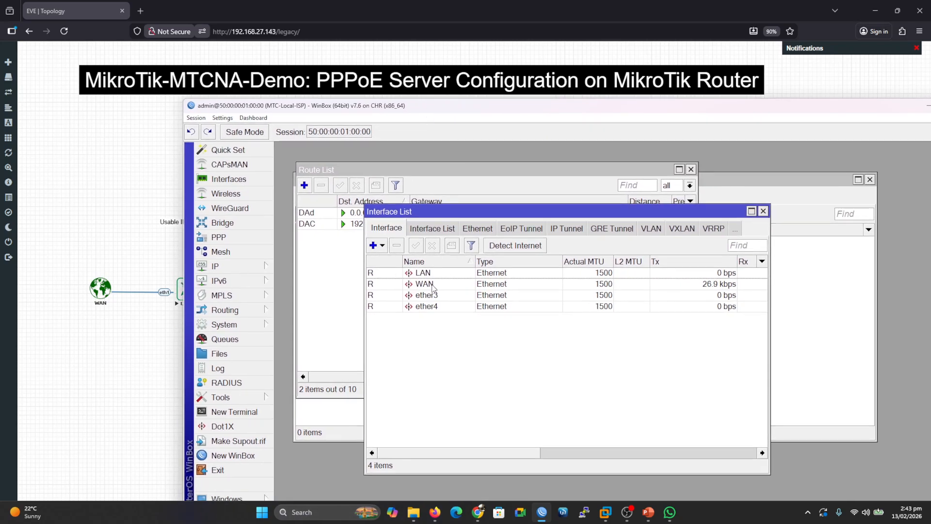
{"action": "left_click", "coordinate": [256, 267]}
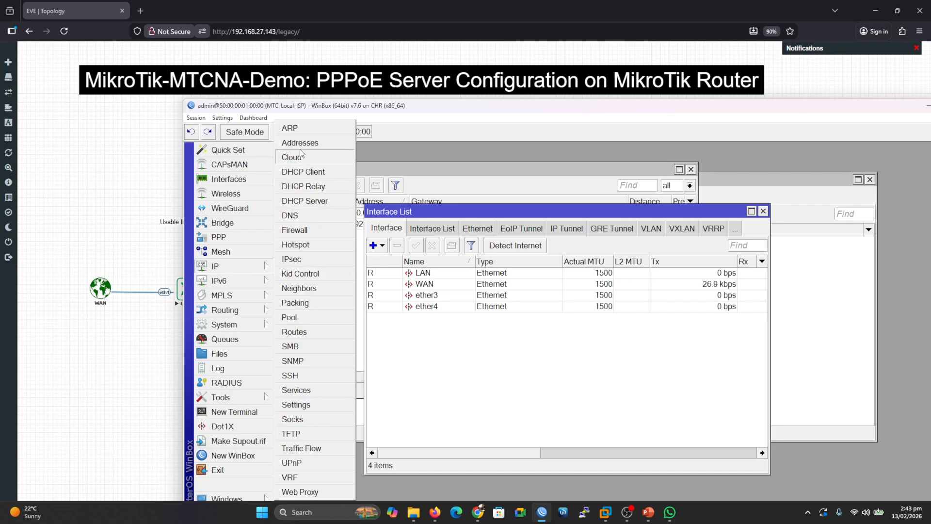
{"action": "left_click", "coordinate": [296, 142]}
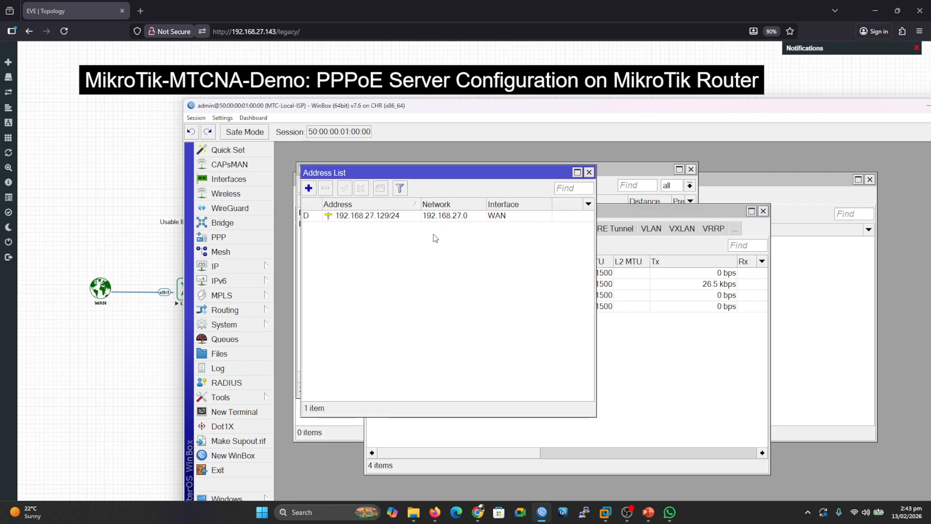
{"action": "left_click_drag", "start_coordinate": [401, 176], "coordinate": [463, 210]}
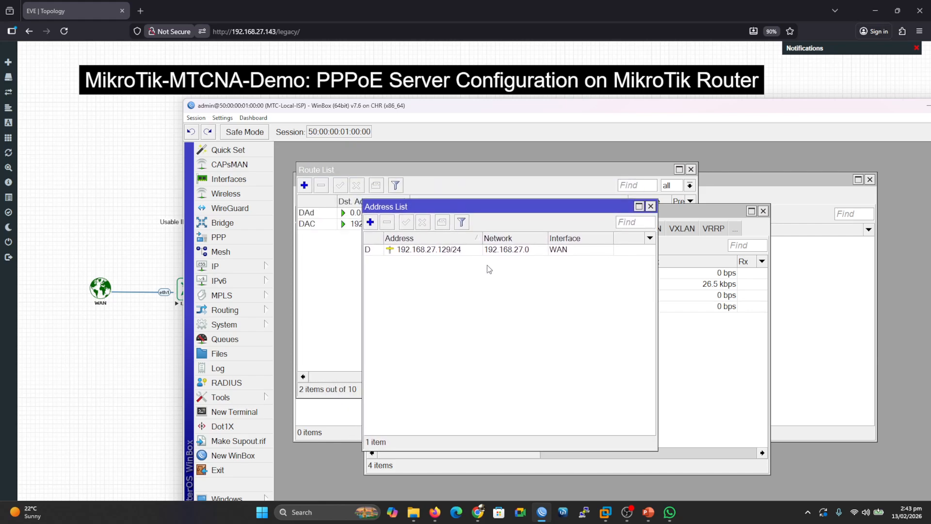
{"action": "left_click", "coordinate": [651, 206]}
{"action": "left_click_drag", "start_coordinate": [520, 212], "coordinate": [542, 192]}
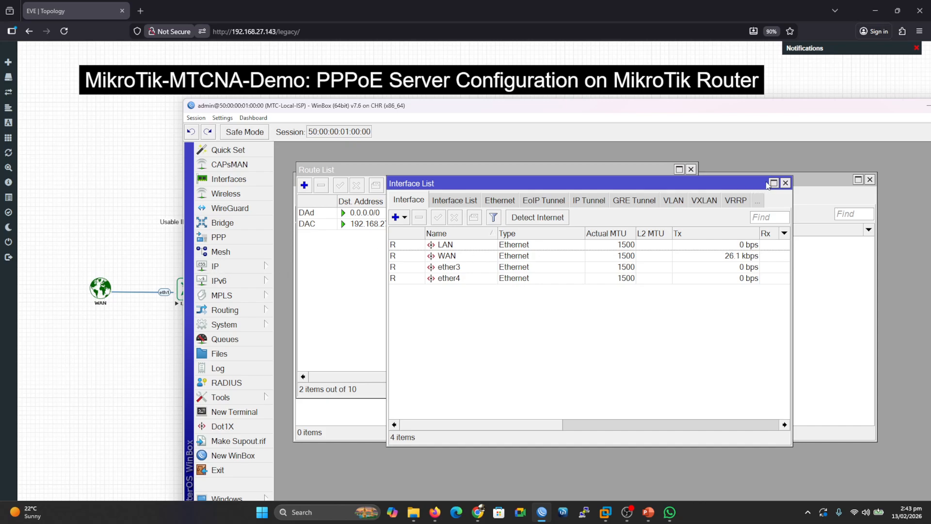
{"action": "left_click", "coordinate": [785, 183]}
{"action": "left_click", "coordinate": [690, 168]}
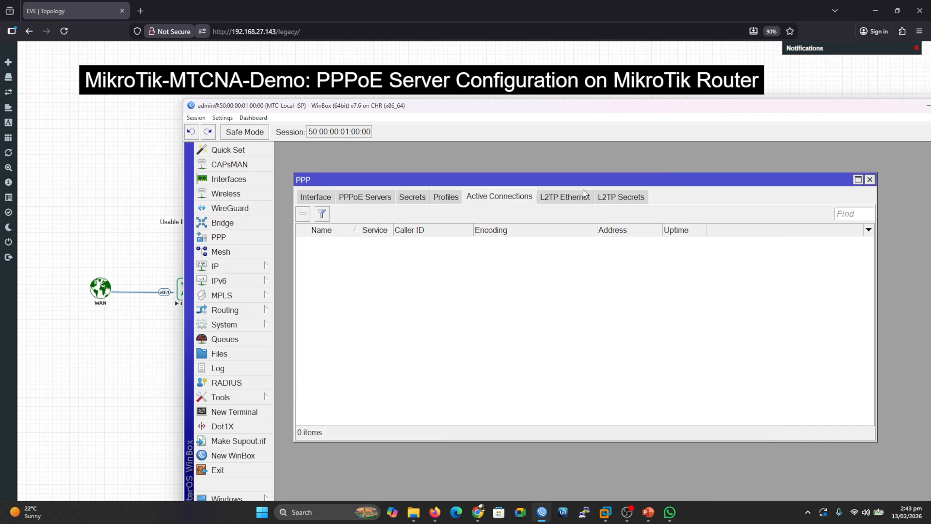
Open the IP Pool window.
{"action": "left_click", "coordinate": [254, 266]}
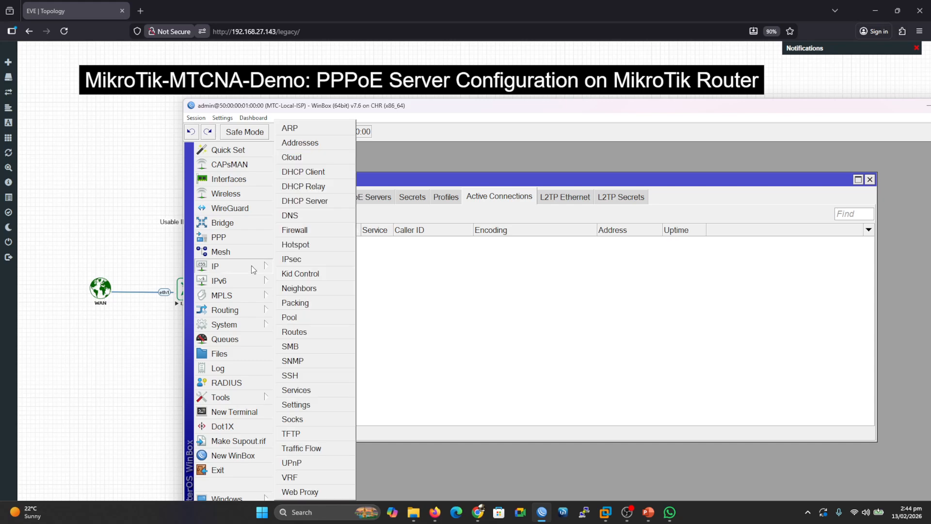
{"action": "left_click", "coordinate": [300, 317]}
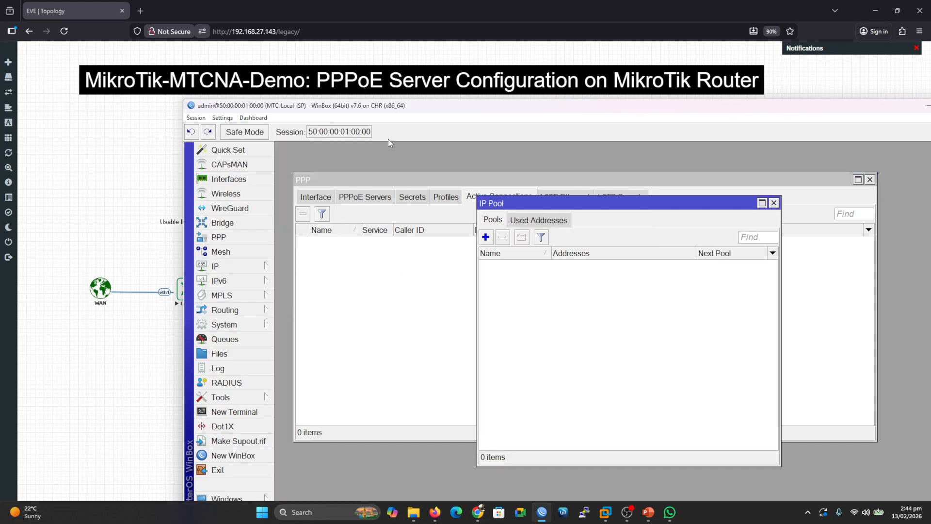
{"action": "left_click_drag", "start_coordinate": [371, 111], "coordinate": [741, 154]}
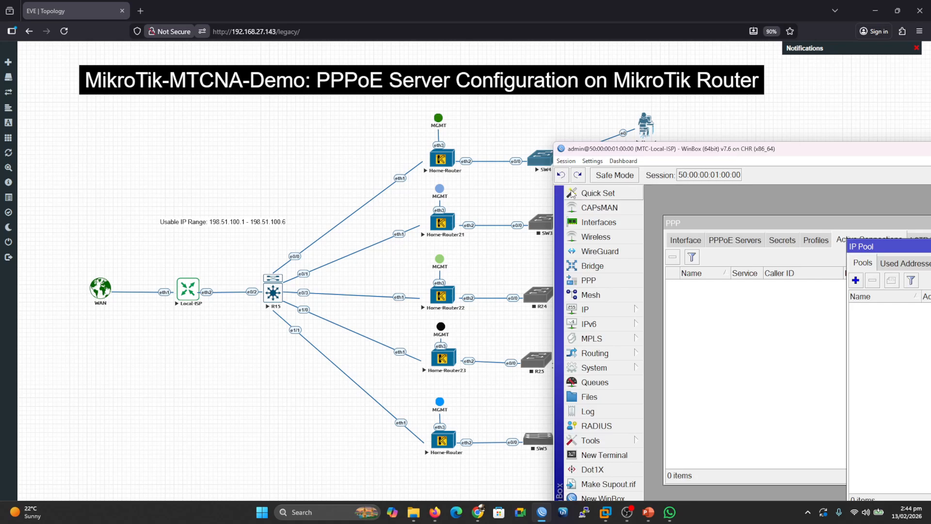
{"action": "left_click_drag", "start_coordinate": [213, 236], "coordinate": [247, 229]}
{"action": "left_click_drag", "start_coordinate": [212, 287], "coordinate": [417, 182]}
{"action": "left_click_drag", "start_coordinate": [415, 226], "coordinate": [241, 295]}
{"action": "left_click_drag", "start_coordinate": [402, 293], "coordinate": [255, 304]}
{"action": "left_click_drag", "start_coordinate": [399, 353], "coordinate": [250, 312]}
{"action": "mouse_move", "coordinate": [395, 422]}
{"action": "left_mouse_down"}
{"action": "mouse_move", "coordinate": [275, 343]}
{"action": "mouse_move", "coordinate": [209, 316]}
{"action": "left_mouse_up"}
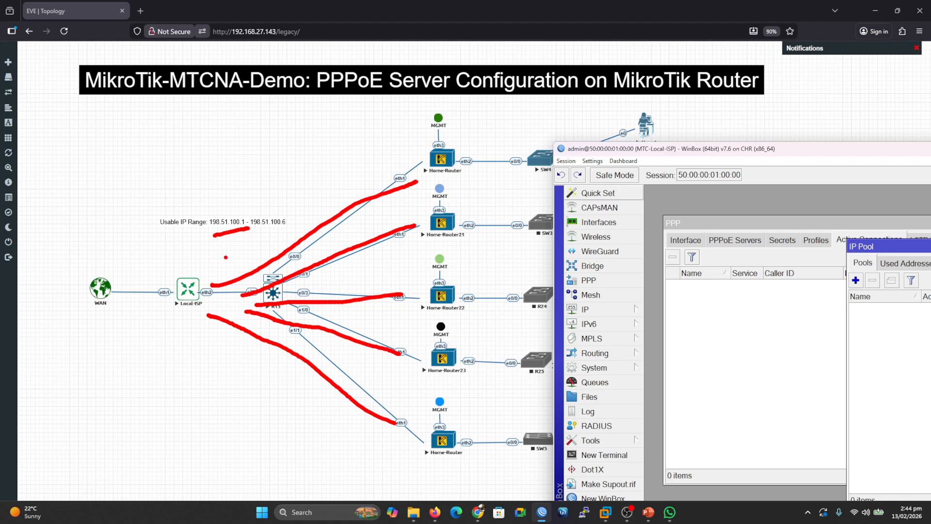
{"action": "left_click_drag", "start_coordinate": [349, 101], "coordinate": [380, 103]}
{"action": "key", "text": "Escape"}
Add an IP pool named pppoe-pool1 with the address range 10.10.10.1-10.10.10.250 and apply it.
{"action": "mouse_move", "coordinate": [667, 151]}
{"action": "left_mouse_down"}
{"action": "mouse_move", "coordinate": [300, 144]}
{"action": "mouse_move", "coordinate": [173, 105]}
{"action": "left_mouse_up"}
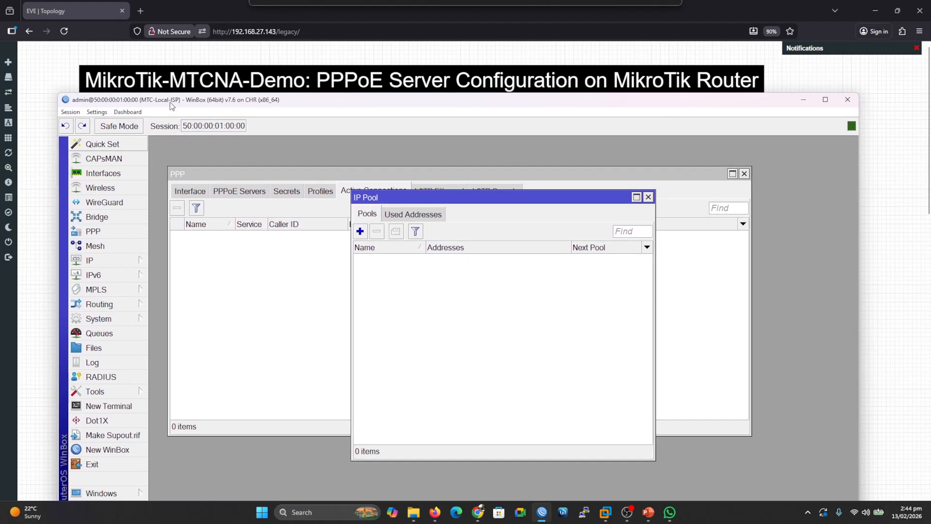
{"action": "left_click", "coordinate": [360, 231]}
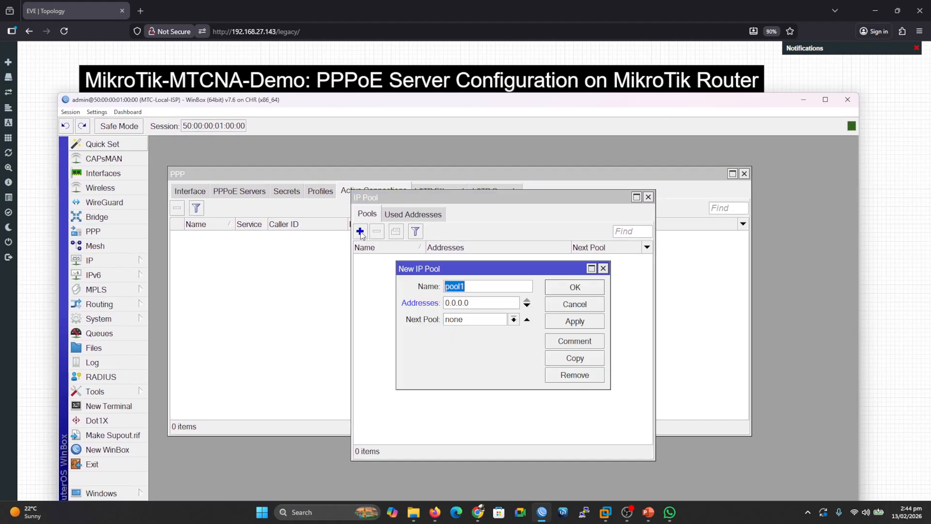
{"action": "left_click", "coordinate": [479, 286]}
{"action": "type", "text": "pppoe-"}
{"action": "double_click", "coordinate": [476, 301]}
{"action": "type", "text": "10.10.10."}
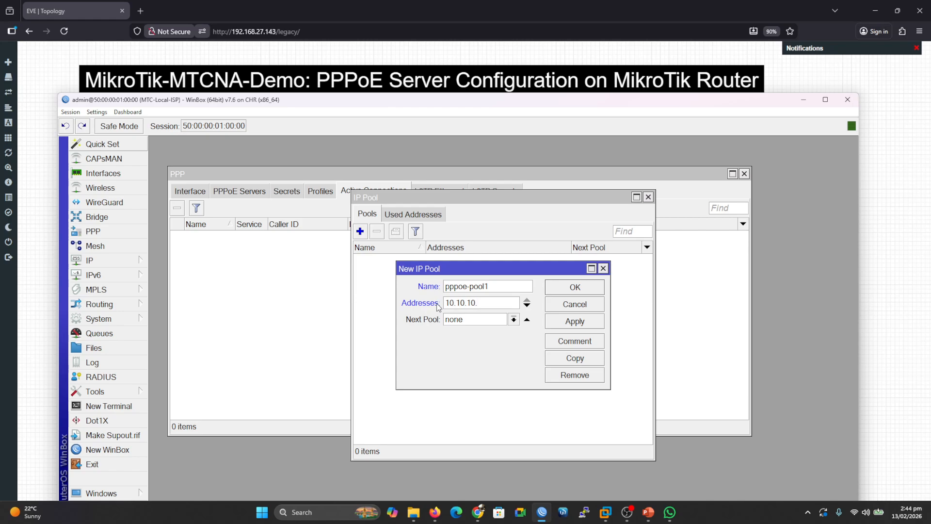
{"action": "key", "text": "BackSpace"}
{"action": "key", "text": "BackSpace"}
{"action": "type", "text": "-10.10.10.250"}
{"action": "key", "text": "ctrl+a"}
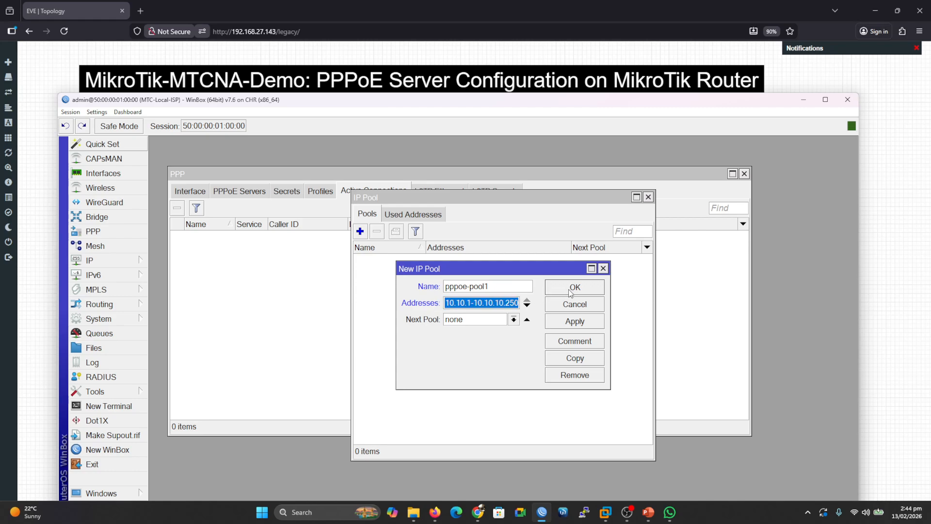
{"action": "left_click", "coordinate": [572, 322]}
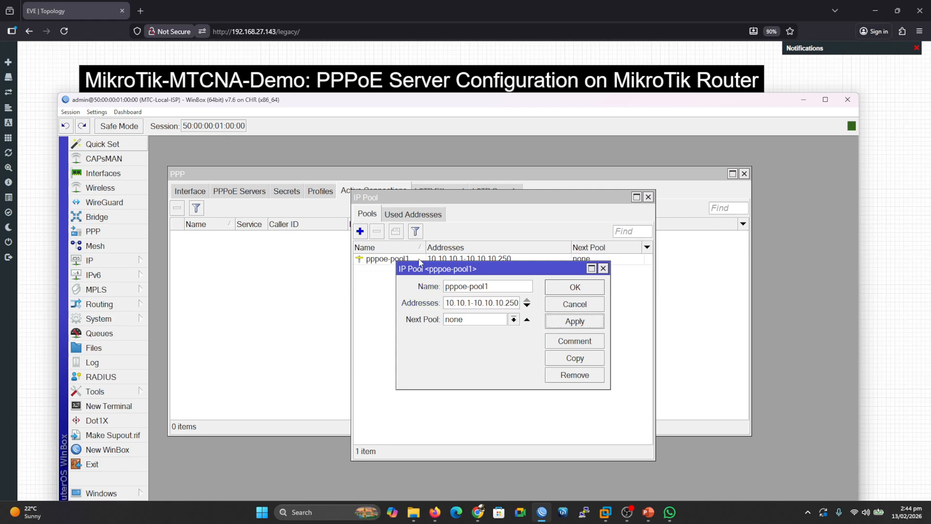
Copy pppoe-pool1 into a new pool named pppoe-pool2 with addresses 10.10.20.1-10.10.20.250.
{"action": "left_click", "coordinate": [570, 359]}
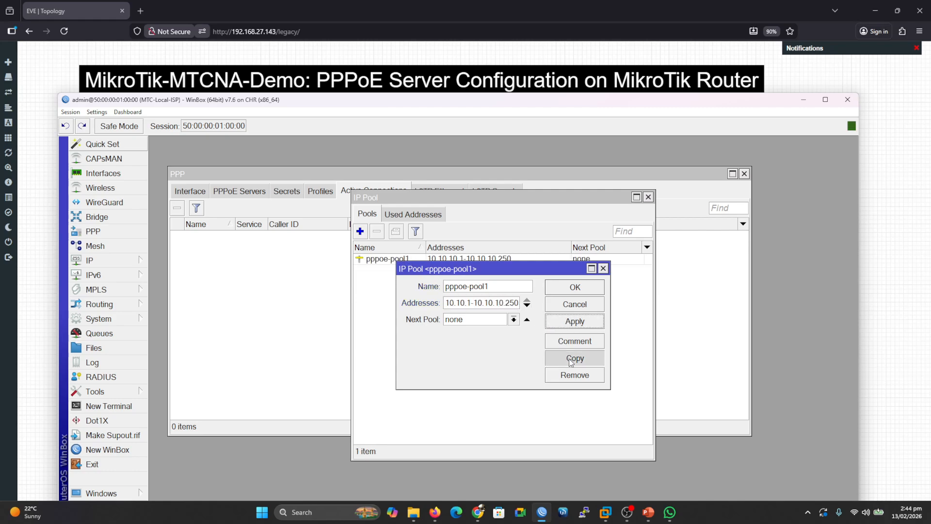
{"action": "left_click", "coordinate": [502, 298]}
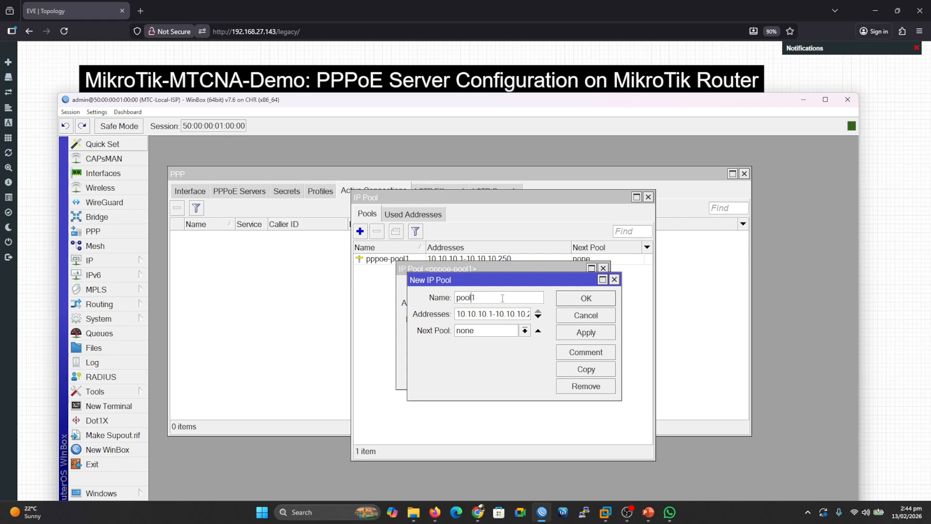
{"action": "type", "text": "pppoe-pool2"}
{"action": "left_click", "coordinate": [483, 314]}
{"action": "key", "text": "End"}
{"action": "key", "text": "BackSpace"}
{"action": "type", "text": "2"}
{"action": "left_click", "coordinate": [578, 334]}
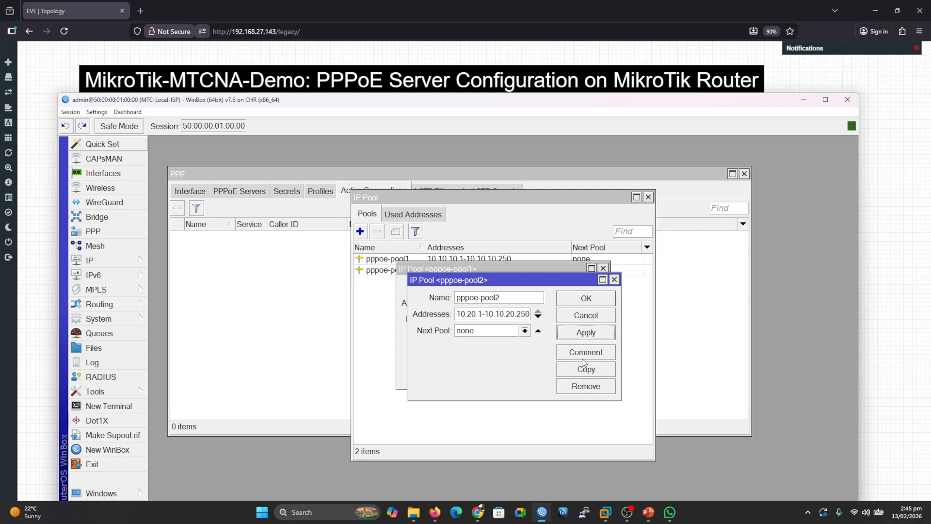
{"action": "left_click", "coordinate": [600, 299]}
Copy pppoe-pool1 into a new pool named pppoe-pool3 with addresses 10.10.30.1-10.10.30.250, and close the pool dialogs.
{"action": "left_click", "coordinate": [582, 360]}
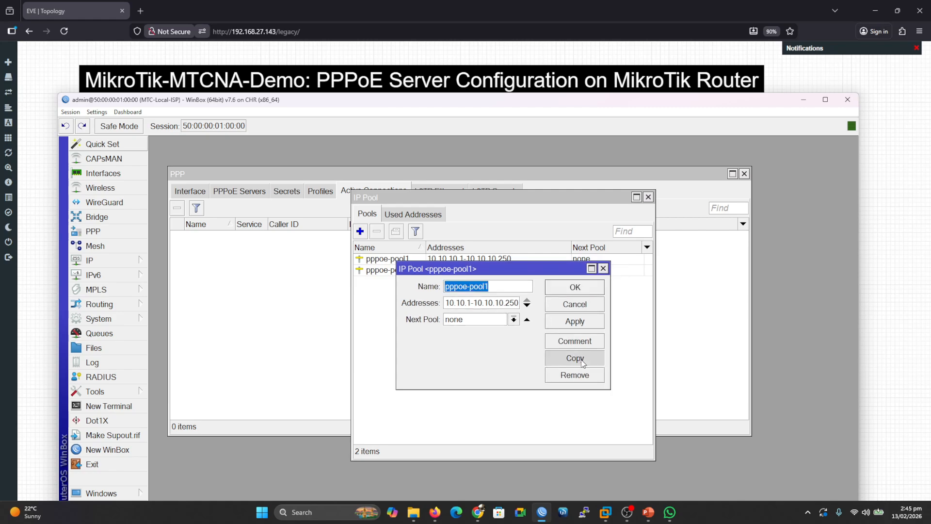
{"action": "left_click", "coordinate": [484, 299]}
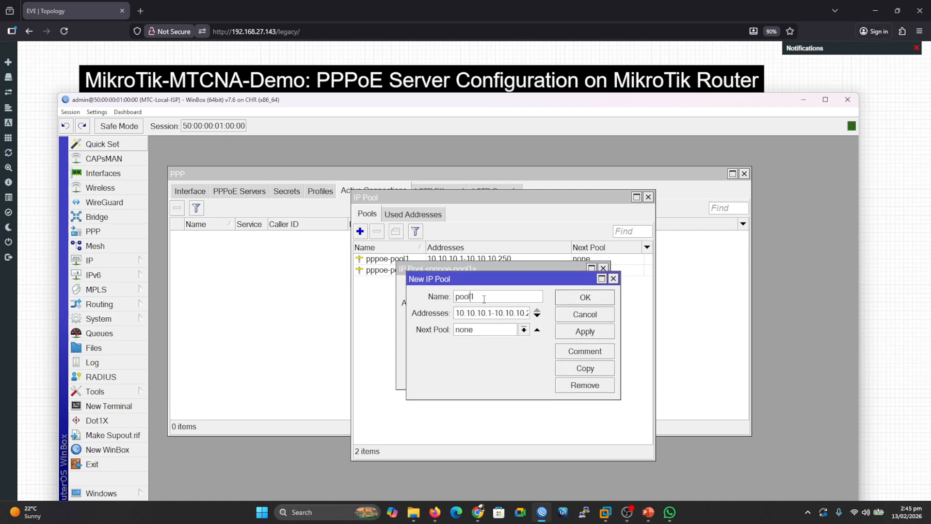
{"action": "type", "text": "pppoe-"}
{"action": "key", "text": "End"}
{"action": "key", "text": "BackSpace"}
{"action": "type", "text": "3"}
{"action": "key", "text": "Right"}
{"action": "key", "text": "Right"}
{"action": "key", "text": "Right"}
{"action": "key", "text": "Right"}
{"action": "key", "text": "Right"}
{"action": "left_click", "coordinate": [576, 332]}
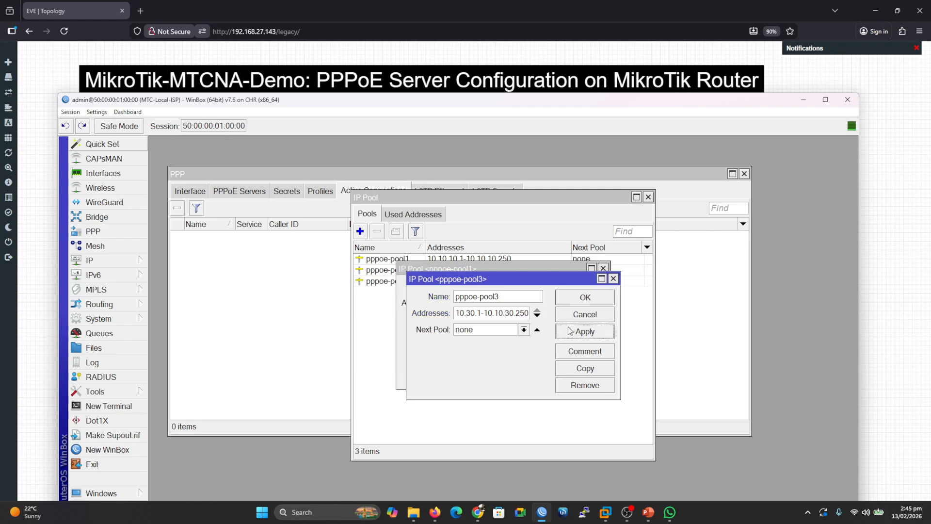
{"action": "left_click", "coordinate": [582, 304]}
{"action": "left_click", "coordinate": [576, 290]}
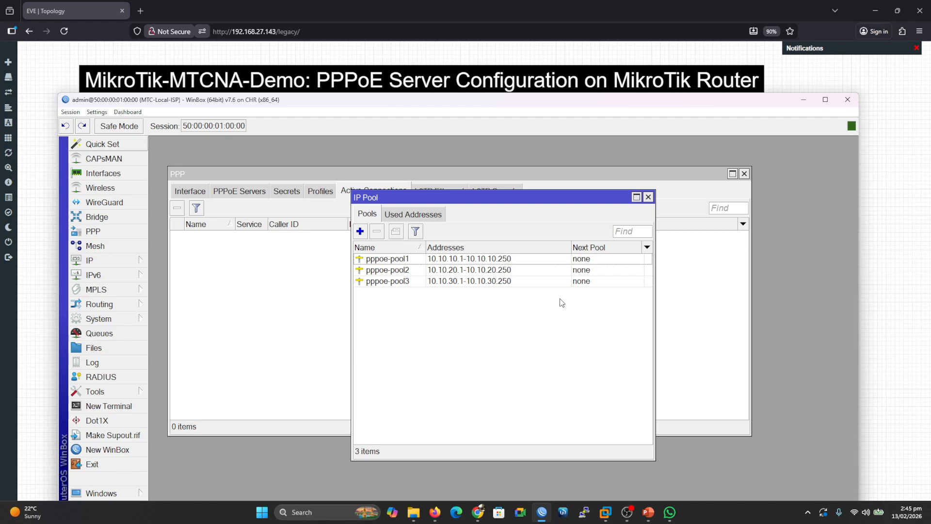
{"action": "left_click_drag", "start_coordinate": [177, 102], "coordinate": [592, 173]}
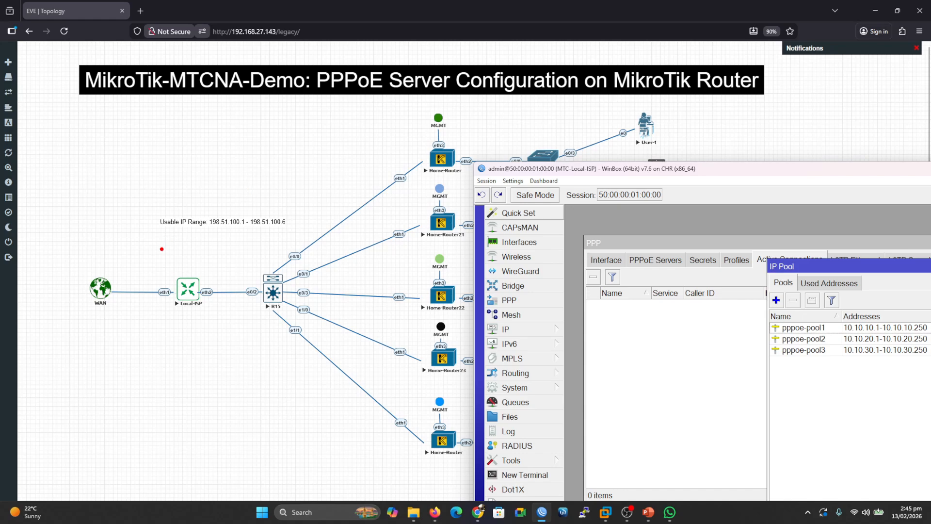
{"action": "mouse_move", "coordinate": [127, 273]}
{"action": "left_mouse_down"}
{"action": "mouse_move", "coordinate": [140, 283]}
{"action": "mouse_move", "coordinate": [162, 250]}
{"action": "left_mouse_up"}
{"action": "mouse_move", "coordinate": [164, 311]}
{"action": "left_mouse_down"}
{"action": "mouse_move", "coordinate": [108, 312]}
{"action": "mouse_move", "coordinate": [119, 324]}
{"action": "left_mouse_up"}
{"action": "mouse_move", "coordinate": [119, 359]}
{"action": "left_mouse_down"}
{"action": "mouse_move", "coordinate": [121, 381]}
{"action": "mouse_move", "coordinate": [153, 367]}
{"action": "mouse_move", "coordinate": [148, 360]}
{"action": "left_mouse_up"}
{"action": "mouse_move", "coordinate": [159, 359]}
{"action": "left_mouse_down"}
{"action": "mouse_move", "coordinate": [169, 352]}
{"action": "mouse_move", "coordinate": [176, 362]}
{"action": "mouse_move", "coordinate": [180, 347]}
{"action": "mouse_move", "coordinate": [181, 363]}
{"action": "mouse_move", "coordinate": [193, 358]}
{"action": "left_mouse_up"}
{"action": "left_click_drag", "start_coordinate": [131, 392], "coordinate": [172, 385]}
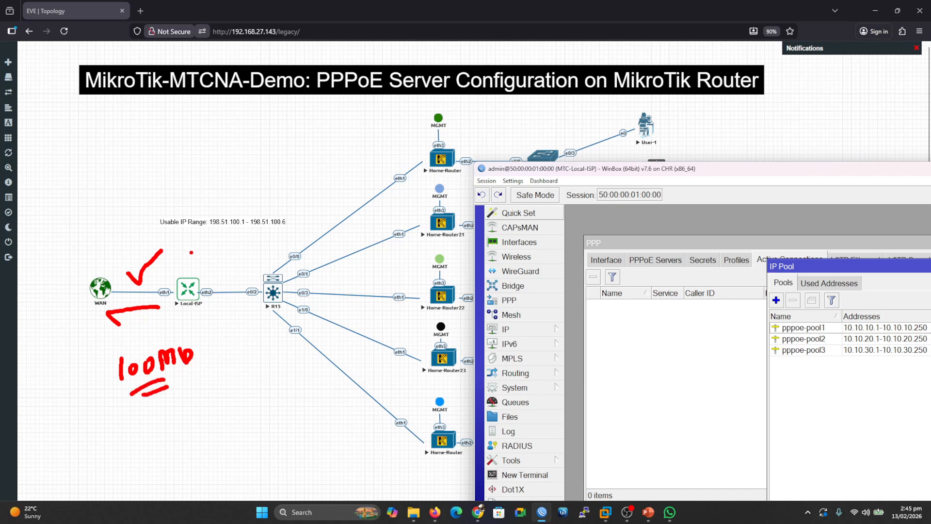
{"action": "left_click_drag", "start_coordinate": [212, 279], "coordinate": [303, 227]}
{"action": "mouse_move", "coordinate": [242, 276]}
{"action": "left_mouse_down"}
{"action": "mouse_move", "coordinate": [318, 250]}
{"action": "mouse_move", "coordinate": [333, 263]}
{"action": "left_mouse_up"}
{"action": "mouse_move", "coordinate": [270, 294]}
{"action": "left_mouse_down"}
{"action": "mouse_move", "coordinate": [330, 289]}
{"action": "mouse_move", "coordinate": [314, 314]}
{"action": "left_mouse_up"}
{"action": "left_click_drag", "start_coordinate": [251, 321], "coordinate": [337, 352]}
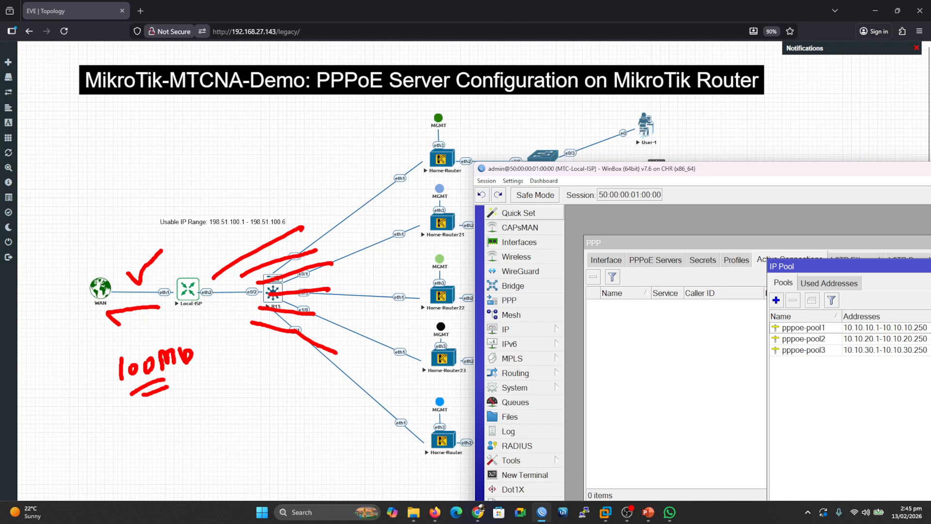
{"action": "key", "text": "Escape"}
{"action": "key", "text": "ctrl+2"}
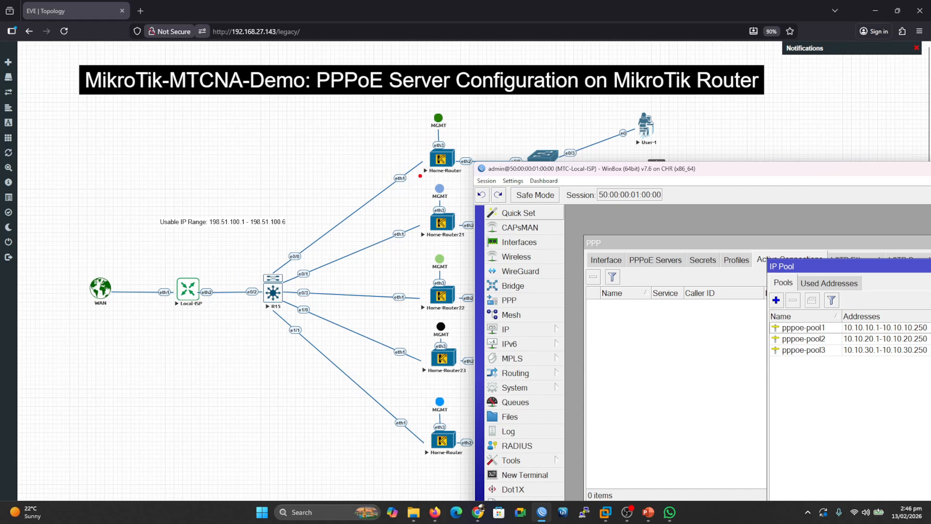
{"action": "left_click_drag", "start_coordinate": [437, 129], "coordinate": [439, 456]}
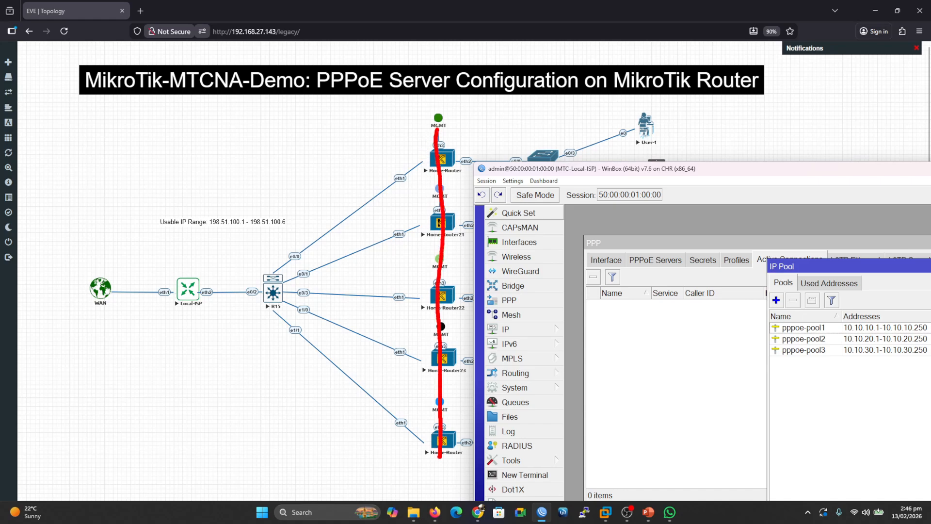
{"action": "left_click_drag", "start_coordinate": [214, 289], "coordinate": [402, 267]}
{"action": "left_click_drag", "start_coordinate": [347, 254], "coordinate": [402, 267]}
{"action": "mouse_move", "coordinate": [410, 286]}
{"action": "left_mouse_down"}
{"action": "mouse_move", "coordinate": [222, 312]}
{"action": "mouse_move", "coordinate": [289, 329]}
{"action": "left_mouse_up"}
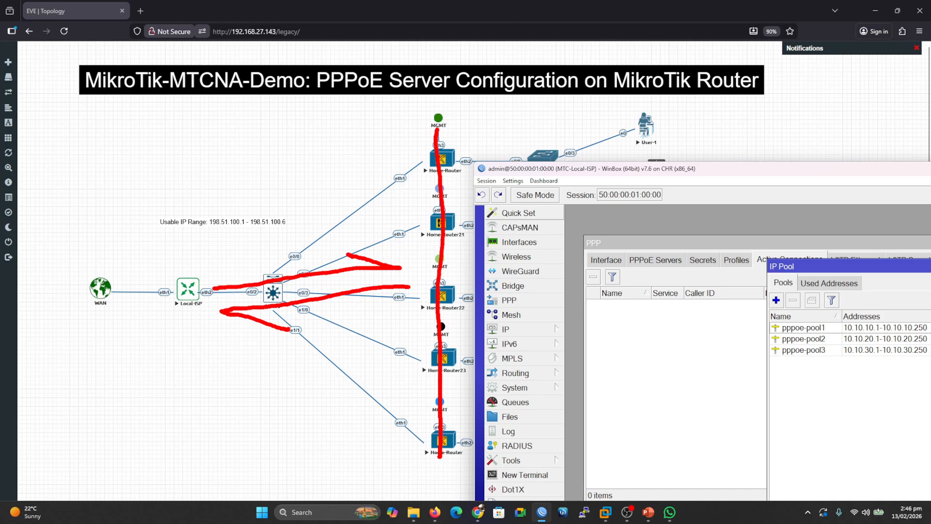
{"action": "key", "text": "Escape"}
Set pppoe-pool1's next pool to pppoe-pool2.
{"action": "left_click_drag", "start_coordinate": [571, 173], "coordinate": [114, 106]}
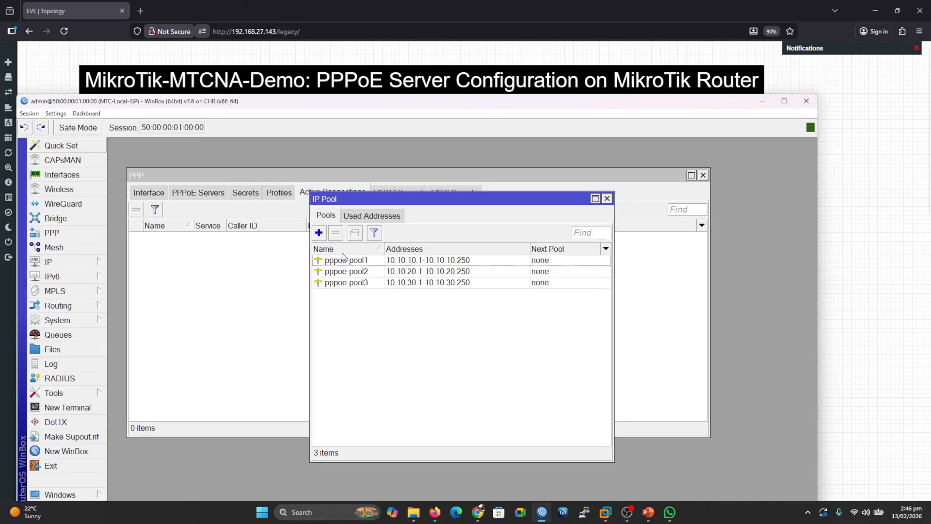
{"action": "double_click", "coordinate": [352, 263]}
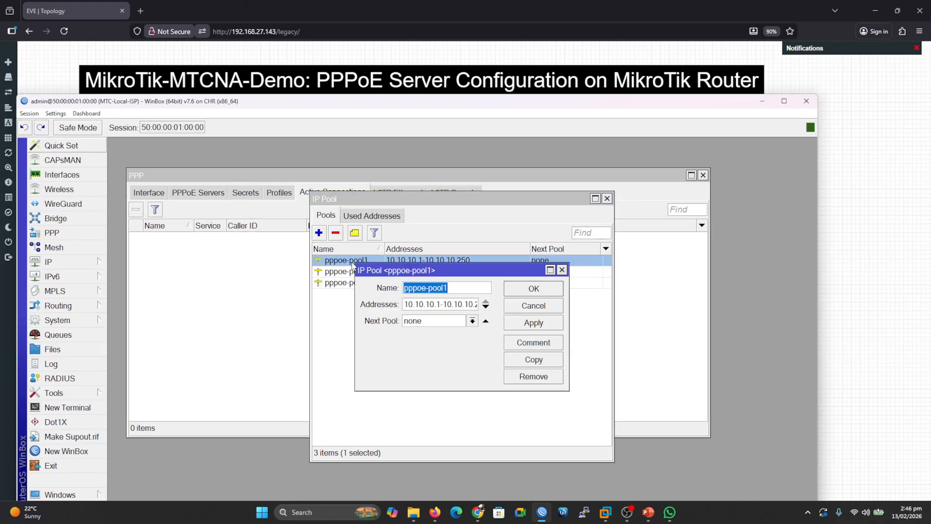
{"action": "left_click", "coordinate": [472, 320]}
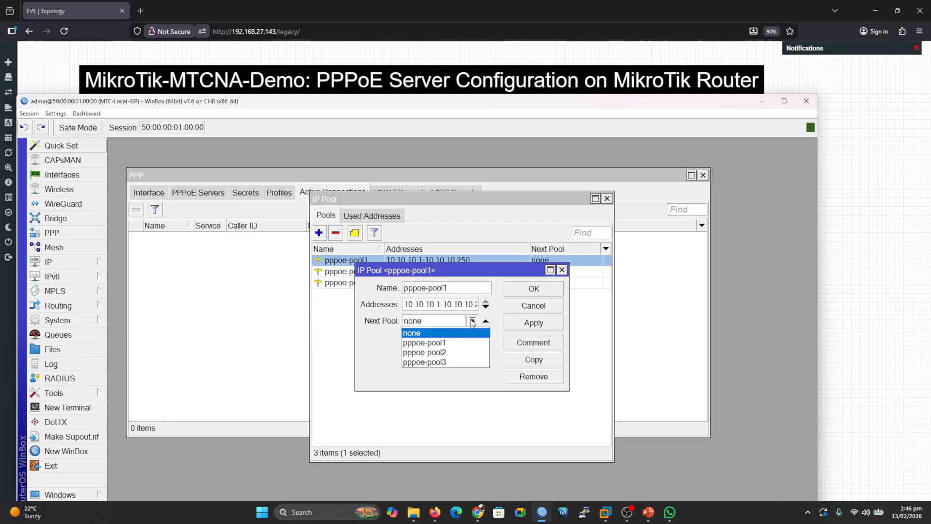
{"action": "left_click", "coordinate": [417, 343]}
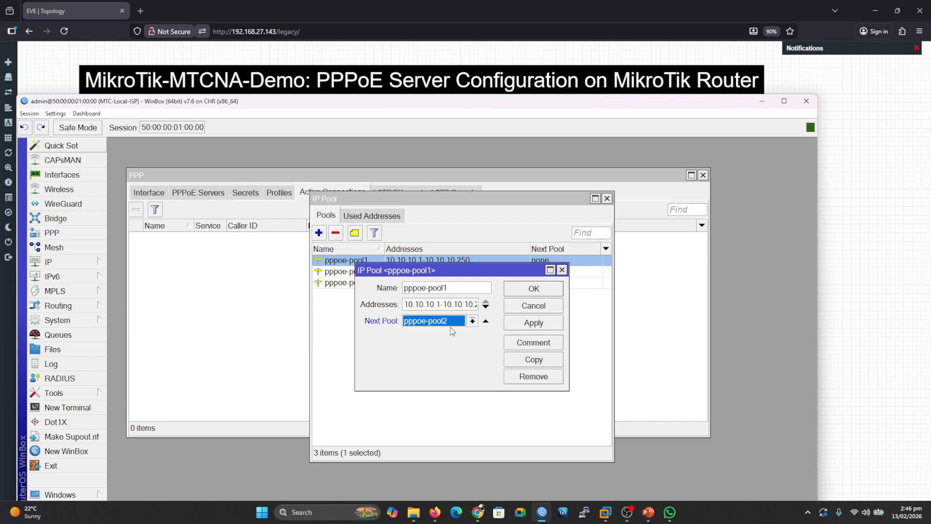
{"action": "left_click", "coordinate": [522, 322]}
{"action": "left_click", "coordinate": [541, 290]}
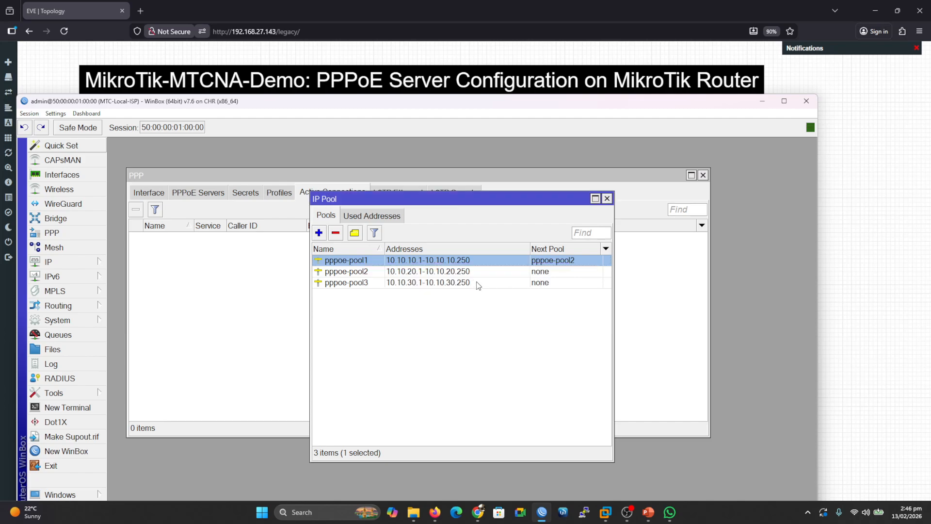
Set pppoe-pool2's next pool to pppoe-pool3.
{"action": "left_click", "coordinate": [367, 275]}
{"action": "double_click", "coordinate": [365, 275]}
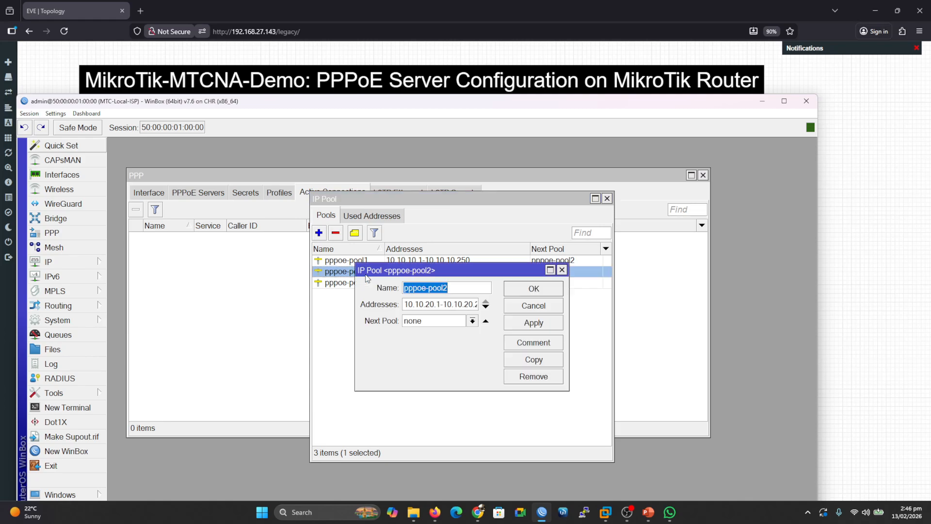
{"action": "left_click", "coordinate": [473, 321]}
{"action": "left_click", "coordinate": [454, 361]}
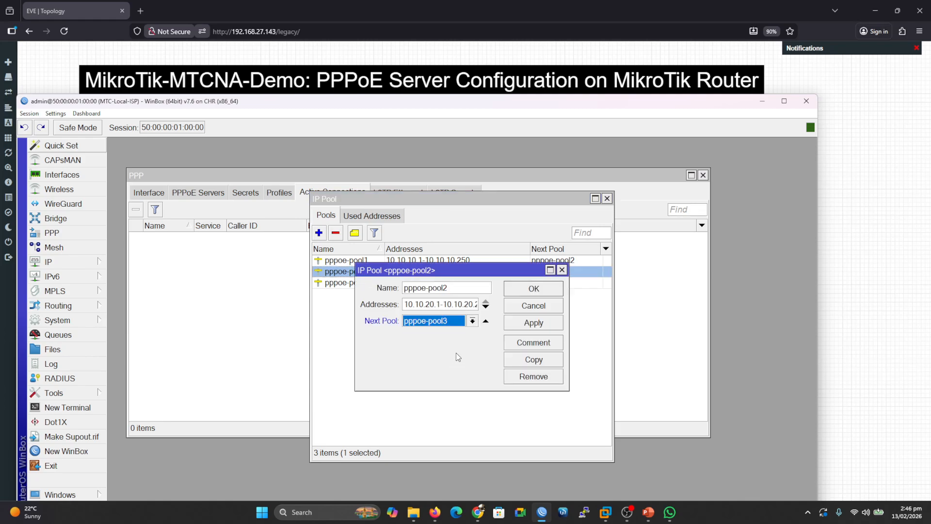
{"action": "left_click", "coordinate": [528, 323]}
{"action": "left_click", "coordinate": [533, 289]}
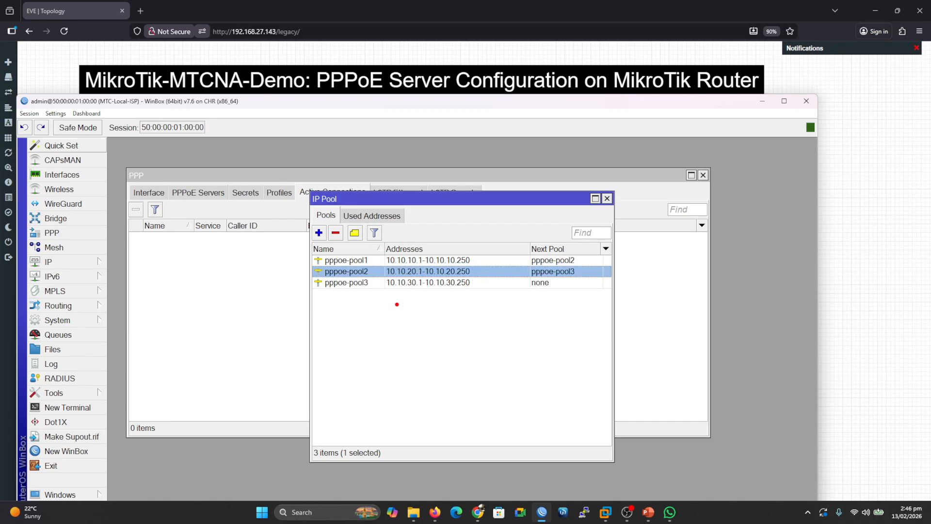
{"action": "left_click_drag", "start_coordinate": [482, 259], "coordinate": [510, 234]}
{"action": "mouse_move", "coordinate": [385, 271]}
{"action": "left_mouse_down"}
{"action": "mouse_move", "coordinate": [374, 273]}
{"action": "mouse_move", "coordinate": [386, 274]}
{"action": "left_mouse_up"}
{"action": "left_click_drag", "start_coordinate": [474, 284], "coordinate": [499, 273]}
{"action": "mouse_move", "coordinate": [320, 299]}
{"action": "left_mouse_down"}
{"action": "mouse_move", "coordinate": [336, 298]}
{"action": "mouse_move", "coordinate": [332, 330]}
{"action": "mouse_move", "coordinate": [339, 317]}
{"action": "mouse_move", "coordinate": [358, 333]}
{"action": "left_mouse_up"}
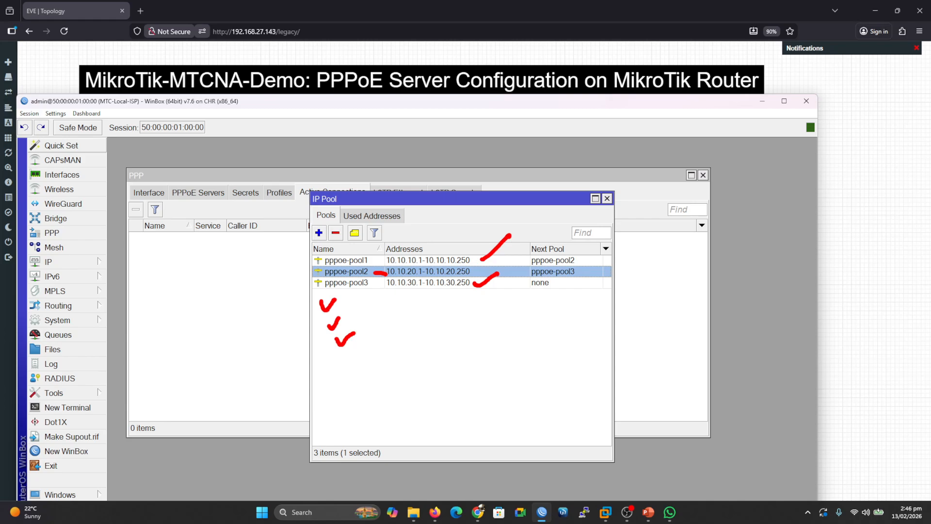
{"action": "mouse_move", "coordinate": [339, 364]}
{"action": "left_mouse_down"}
{"action": "mouse_move", "coordinate": [342, 371]}
{"action": "mouse_move", "coordinate": [361, 353]}
{"action": "left_mouse_up"}
{"action": "key", "text": "Escape"}
{"action": "mouse_move", "coordinate": [255, 104]}
{"action": "left_mouse_down"}
{"action": "mouse_move", "coordinate": [445, 132]}
{"action": "mouse_move", "coordinate": [633, 136]}
{"action": "left_mouse_up"}
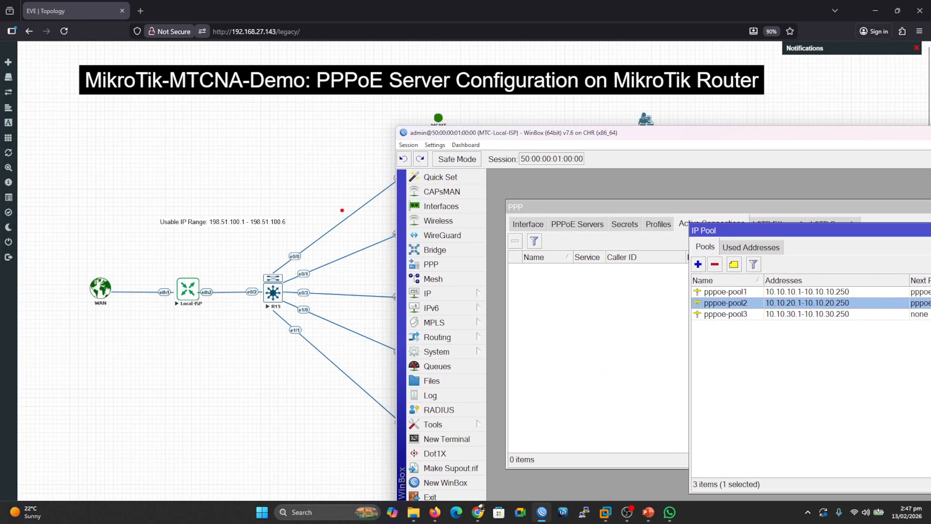
{"action": "mouse_move", "coordinate": [226, 360]}
{"action": "left_mouse_down"}
{"action": "mouse_move", "coordinate": [226, 380]}
{"action": "mouse_move", "coordinate": [246, 367]}
{"action": "mouse_move", "coordinate": [243, 356]}
{"action": "mouse_move", "coordinate": [293, 362]}
{"action": "mouse_move", "coordinate": [310, 350]}
{"action": "mouse_move", "coordinate": [302, 363]}
{"action": "left_mouse_up"}
{"action": "mouse_move", "coordinate": [304, 330]}
{"action": "left_mouse_down"}
{"action": "mouse_move", "coordinate": [357, 373]}
{"action": "mouse_move", "coordinate": [338, 375]}
{"action": "left_mouse_up"}
{"action": "left_click_drag", "start_coordinate": [239, 384], "coordinate": [269, 385]}
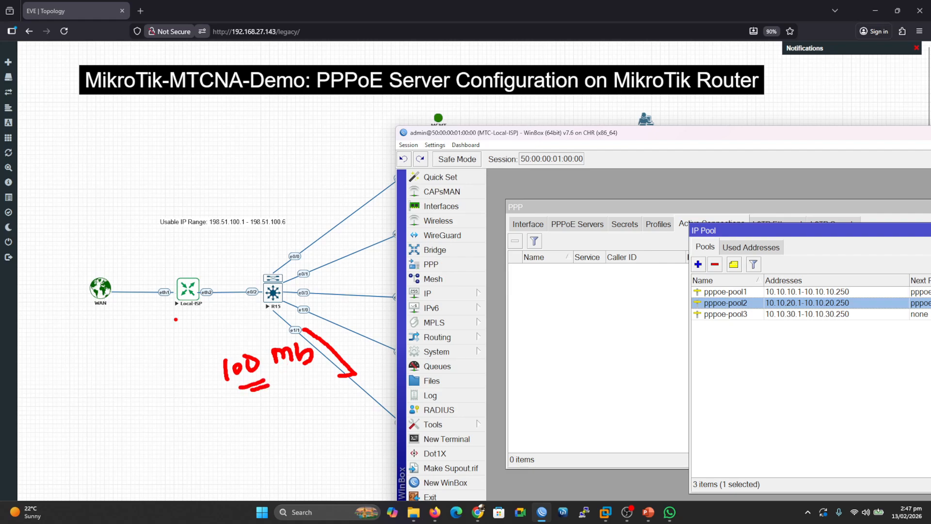
{"action": "mouse_move", "coordinate": [120, 251]}
{"action": "left_mouse_down"}
{"action": "mouse_move", "coordinate": [121, 267]}
{"action": "mouse_move", "coordinate": [130, 256]}
{"action": "mouse_move", "coordinate": [143, 260]}
{"action": "left_mouse_up"}
{"action": "mouse_move", "coordinate": [153, 249]}
{"action": "left_mouse_down"}
{"action": "mouse_move", "coordinate": [172, 239]}
{"action": "mouse_move", "coordinate": [179, 250]}
{"action": "mouse_move", "coordinate": [181, 240]}
{"action": "mouse_move", "coordinate": [192, 248]}
{"action": "mouse_move", "coordinate": [185, 252]}
{"action": "left_mouse_up"}
{"action": "left_click_drag", "start_coordinate": [138, 271], "coordinate": [154, 268]}
{"action": "left_click_drag", "start_coordinate": [144, 275], "coordinate": [156, 270]}
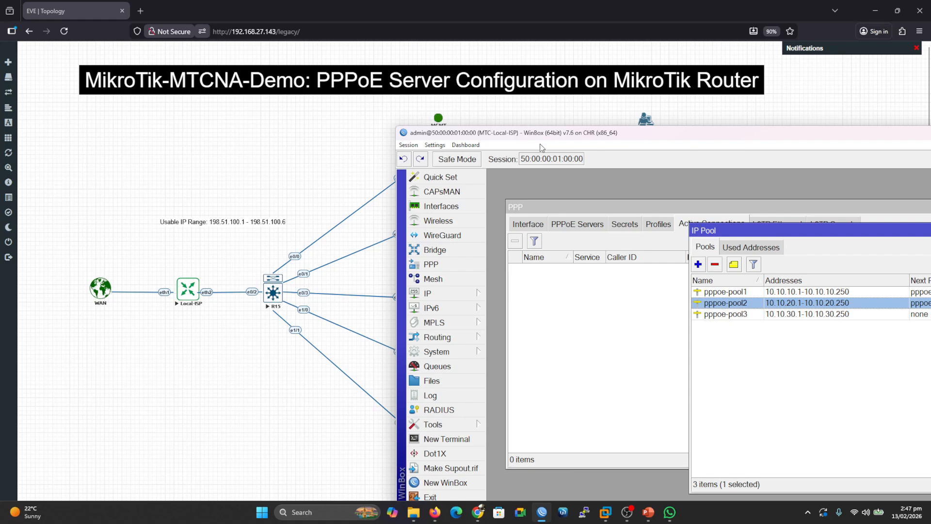
Delete the pools pppoe-pool3 and pppoe-pool2.
{"action": "left_click_drag", "start_coordinate": [544, 136], "coordinate": [260, 114]}
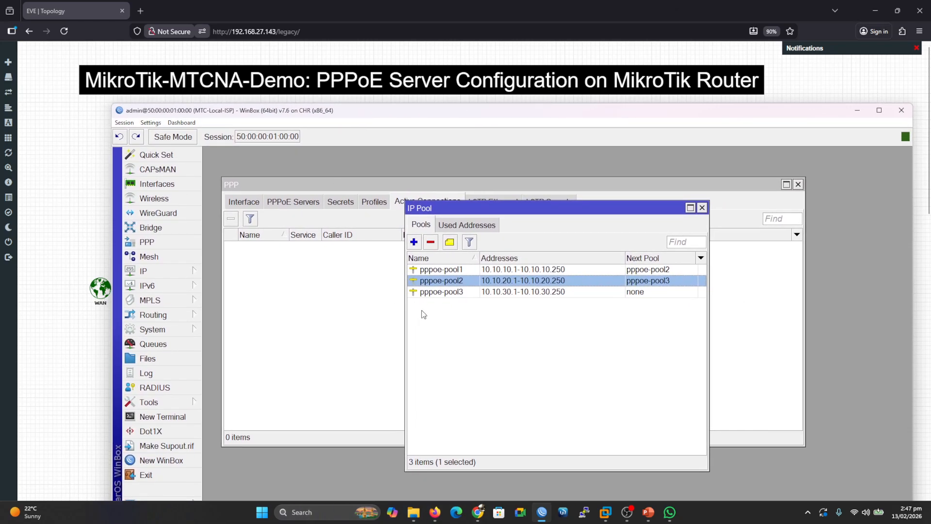
{"action": "left_click", "coordinate": [456, 294]}
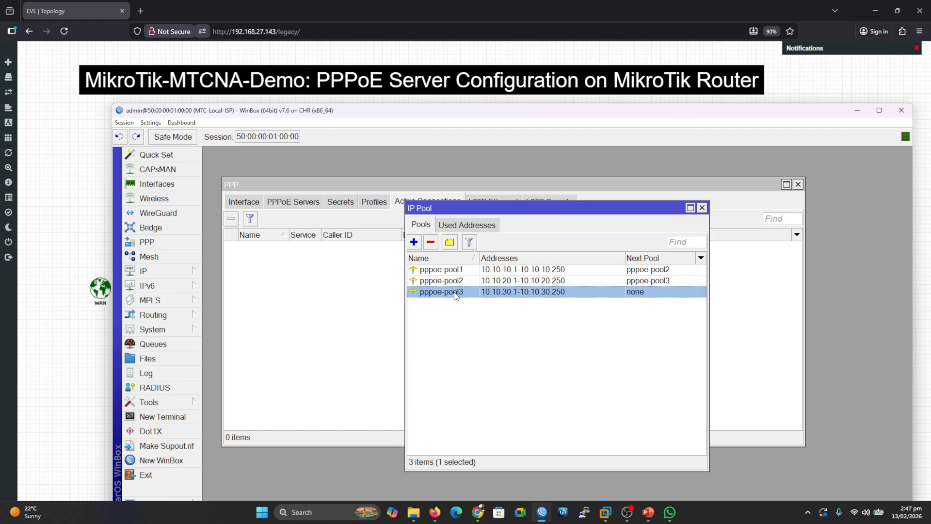
{"action": "left_click_drag", "start_coordinate": [281, 113], "coordinate": [258, 91]}
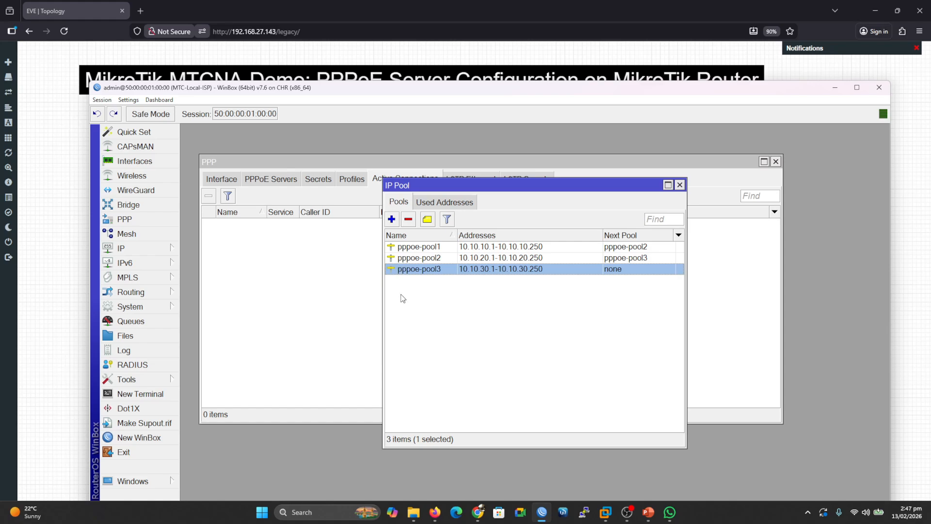
{"action": "left_click", "coordinate": [409, 220]}
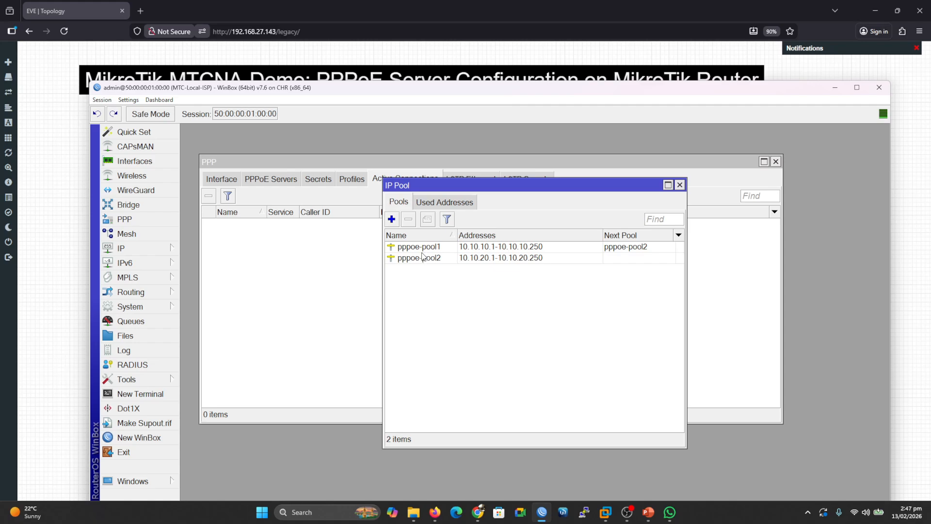
{"action": "left_click", "coordinate": [420, 260]}
{"action": "left_click", "coordinate": [409, 219]}
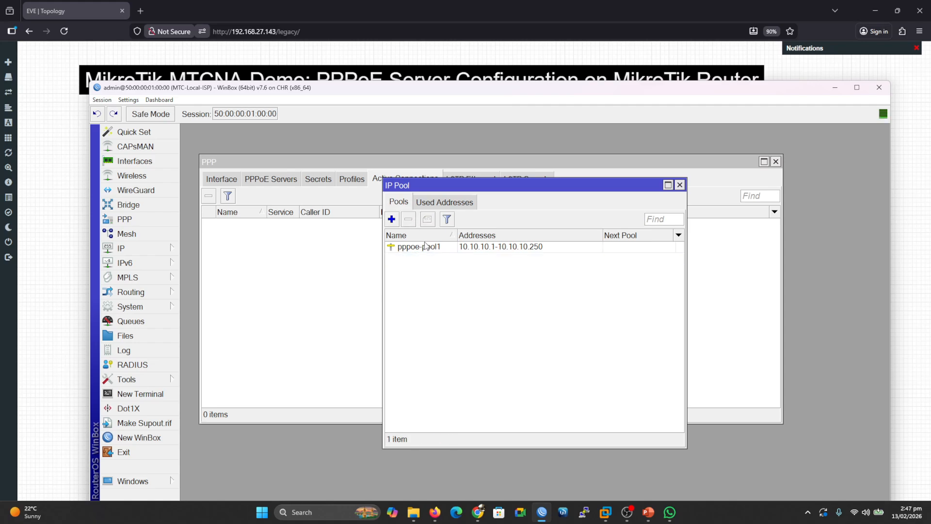
Delete the pool pppoe-pool1.
{"action": "left_click", "coordinate": [426, 248]}
{"action": "left_click", "coordinate": [409, 220]}
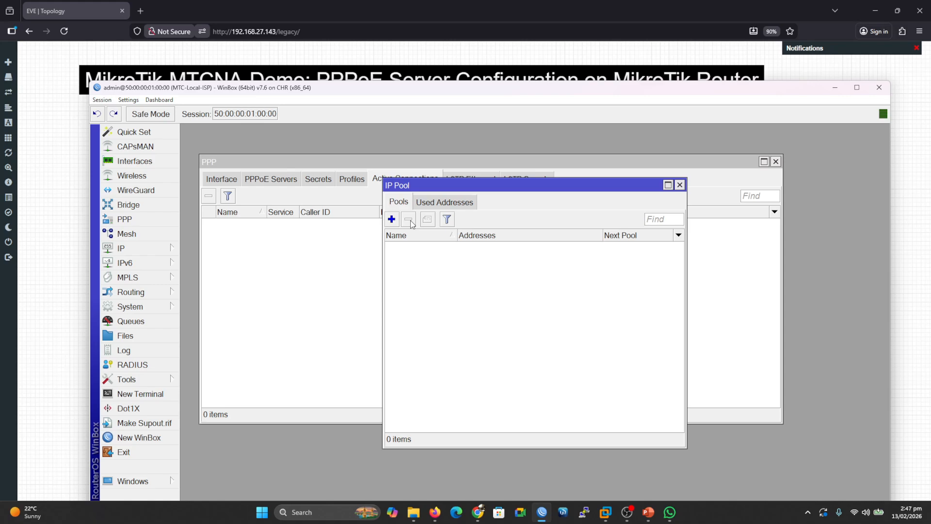
{"action": "left_click_drag", "start_coordinate": [284, 91], "coordinate": [494, 102]}
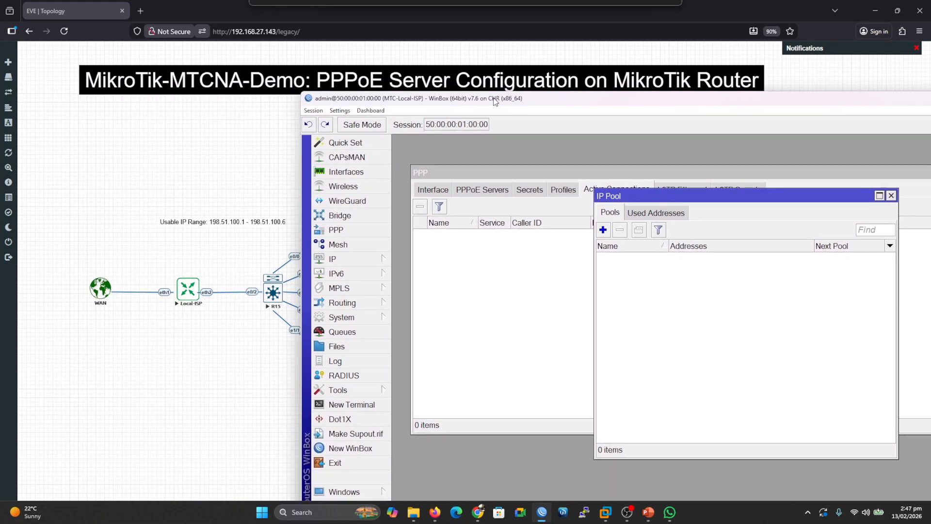
Add an IP pool named pppoe-pool1 with addresses 198.51.100.2-198.51.100.6 and close the dialog.
{"action": "left_click", "coordinate": [603, 229]}
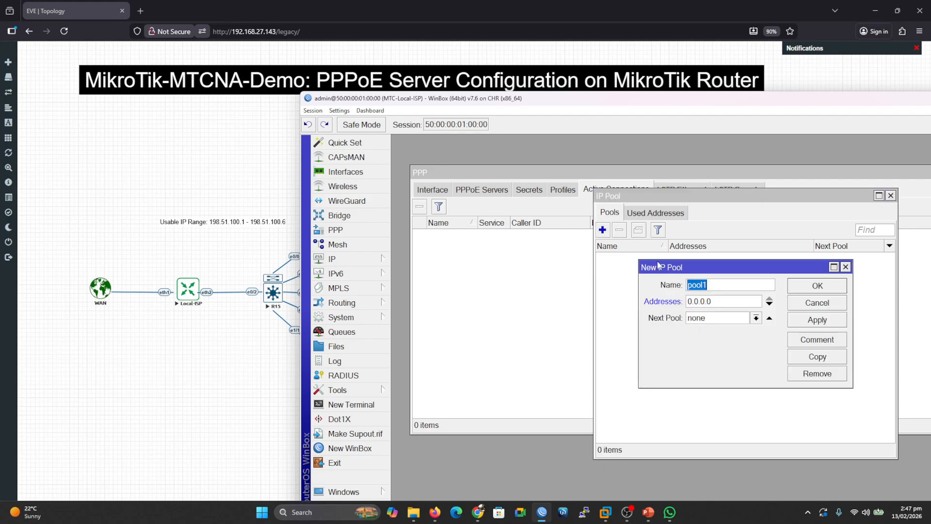
{"action": "left_click", "coordinate": [718, 285]}
{"action": "type", "text": "pppoe-"}
{"action": "left_click_drag", "start_coordinate": [713, 301], "coordinate": [685, 301]}
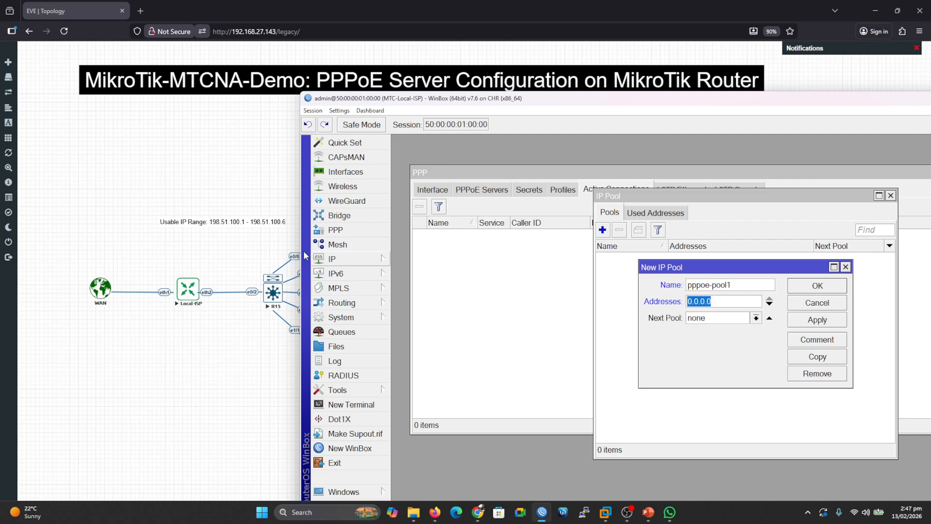
{"action": "type", "text": "198"}
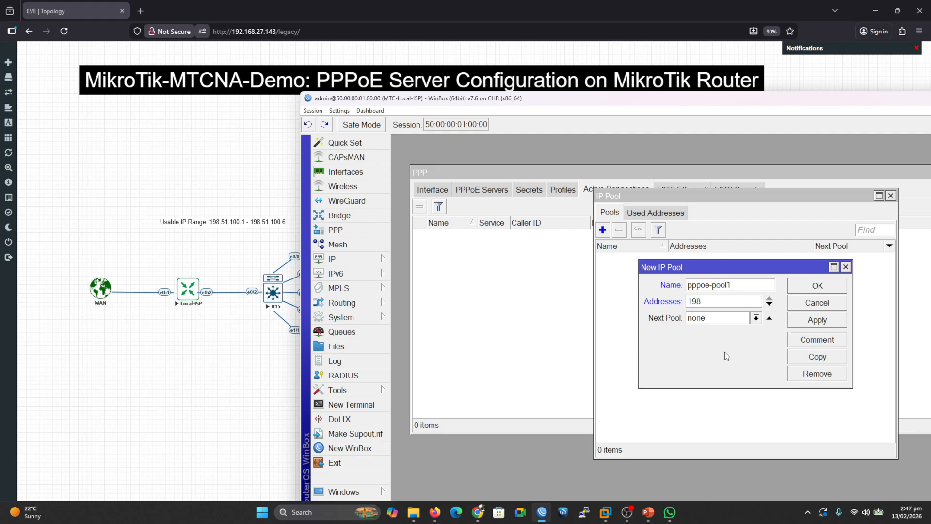
{"action": "type", "text": ".51."}
{"action": "type", "text": "100"}
{"action": "type", "text": ".2"}
{"action": "type", "text": "-"}
{"action": "type", "text": "198"}
{"action": "type", "text": "."}
{"action": "type", "text": "51"}
{"action": "type", "text": ".100."}
{"action": "type", "text": "6"}
{"action": "left_click", "coordinate": [808, 321]}
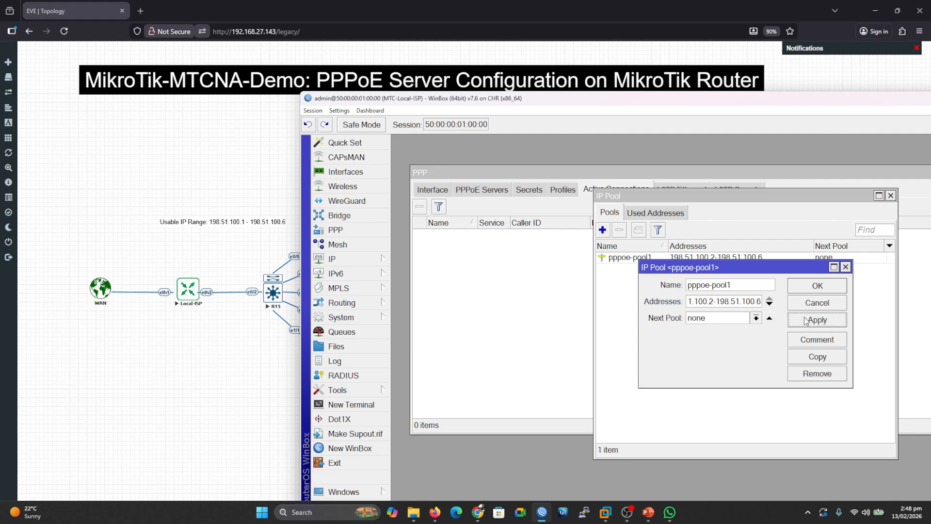
{"action": "left_click", "coordinate": [810, 291]}
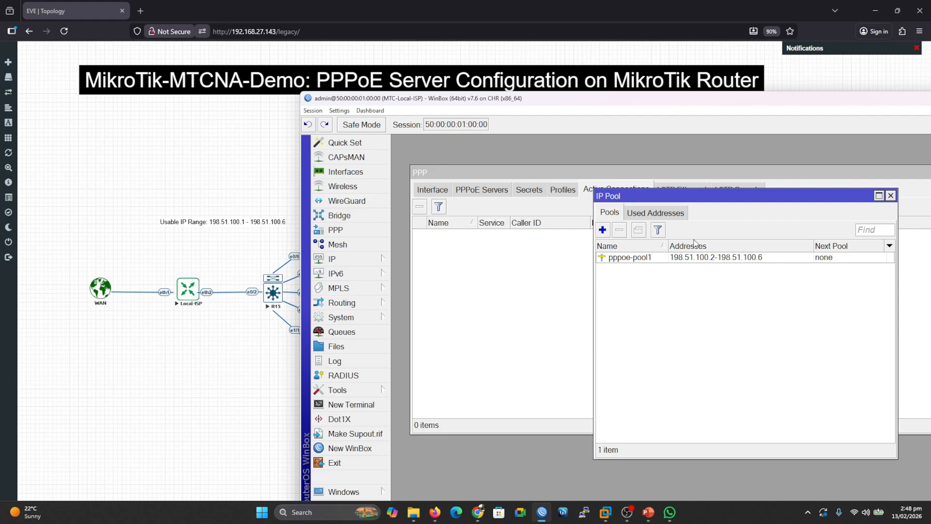
{"action": "left_click_drag", "start_coordinate": [637, 199], "coordinate": [550, 228]}
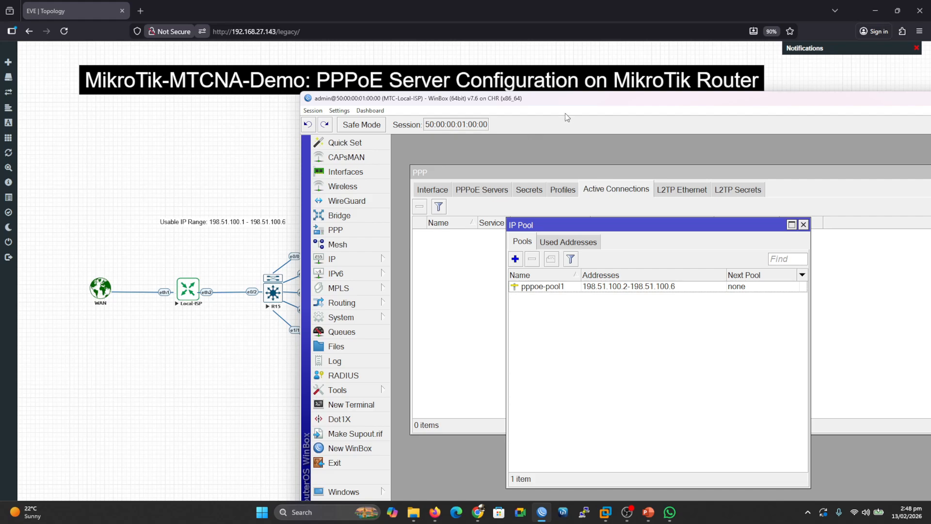
{"action": "left_click_drag", "start_coordinate": [580, 103], "coordinate": [415, 77]}
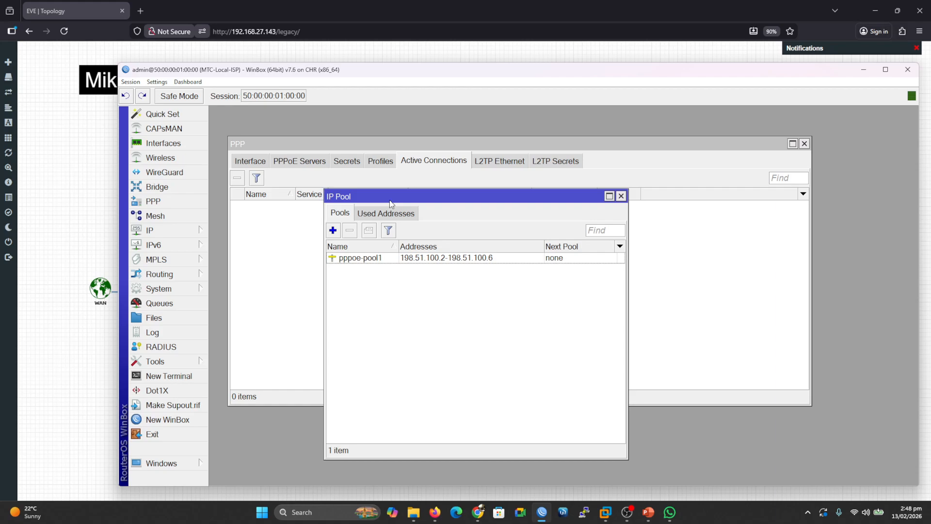
{"action": "left_click", "coordinate": [305, 229]}
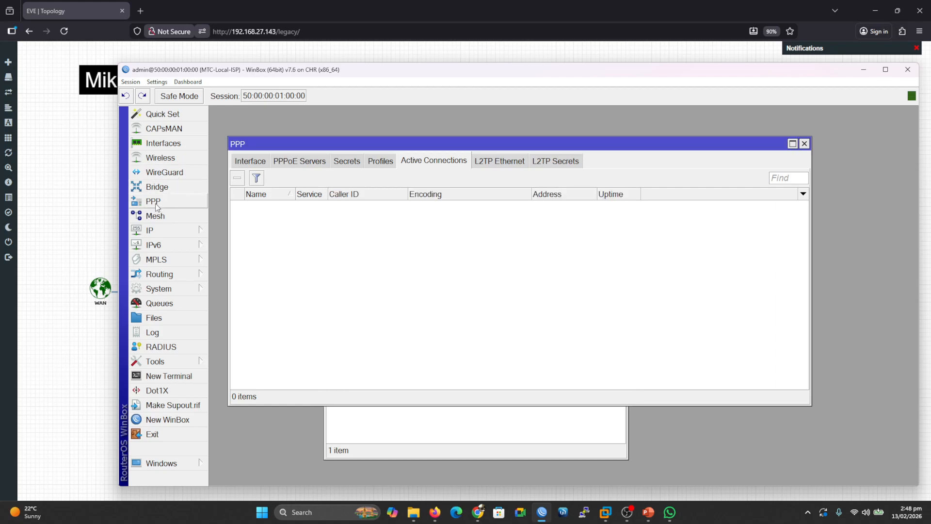
{"action": "left_click", "coordinate": [245, 163]}
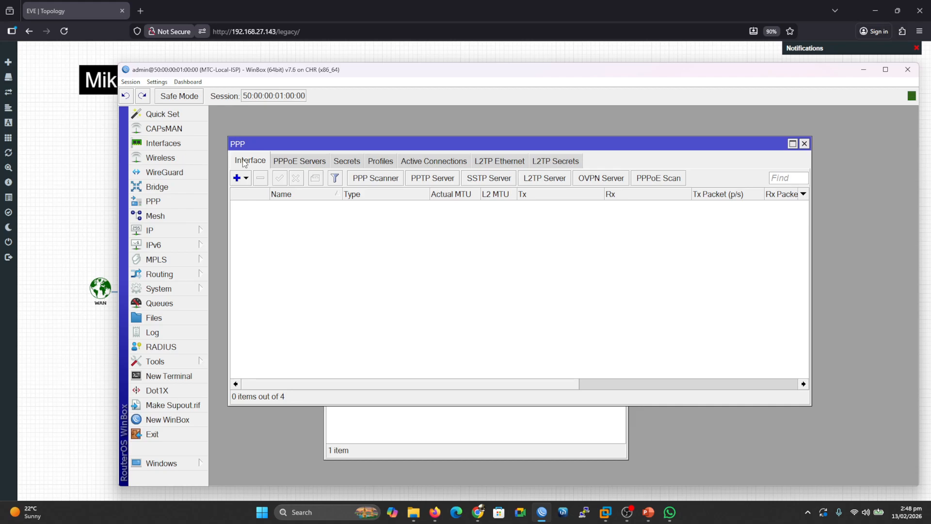
{"action": "left_click", "coordinate": [306, 162]}
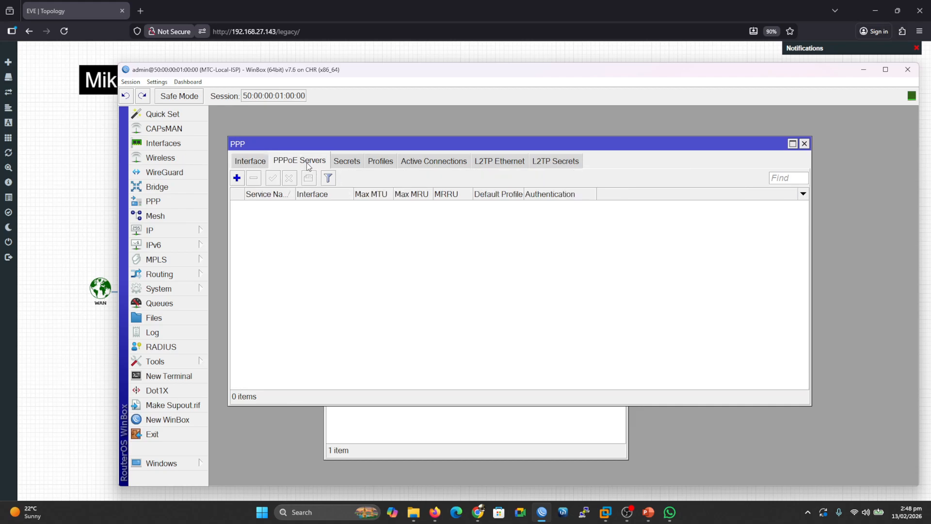
{"action": "left_click", "coordinate": [237, 178]}
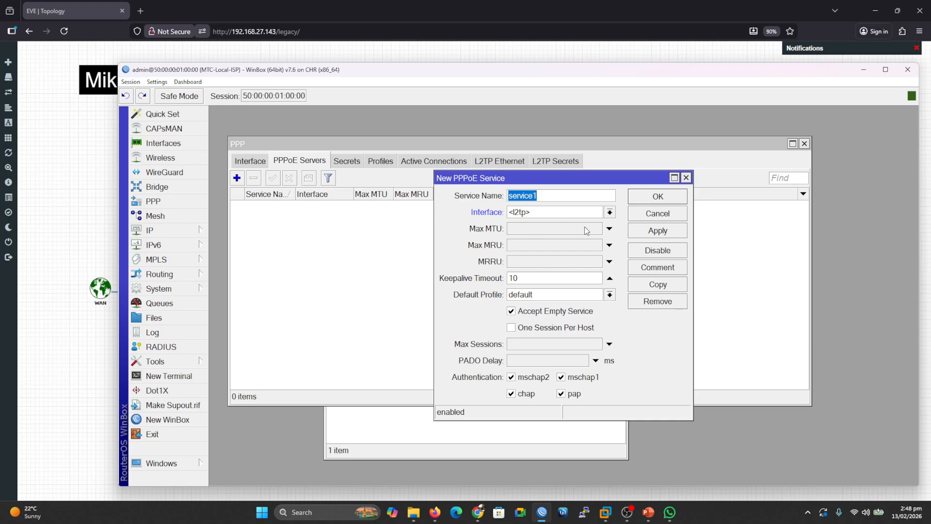
{"action": "left_click", "coordinate": [646, 217]}
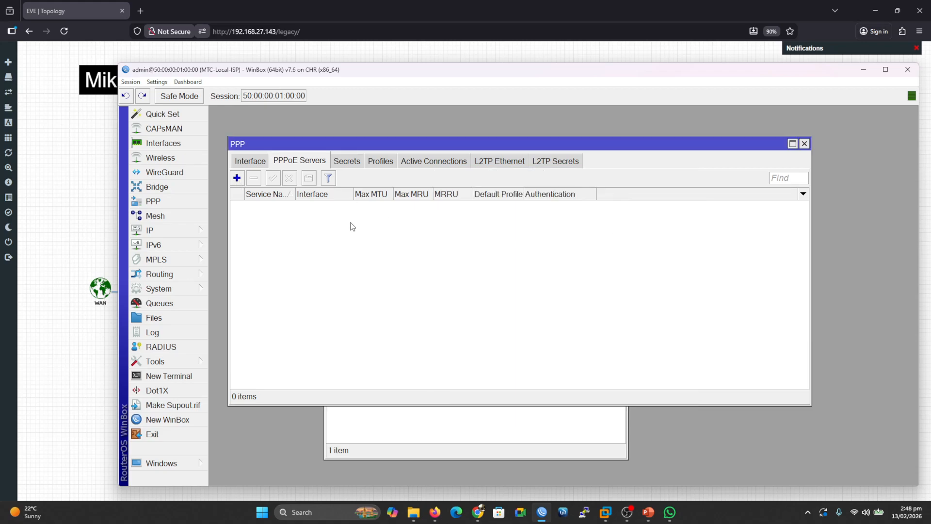
Add a new PPP profile named pppoe-profile1.
{"action": "left_click", "coordinate": [390, 163]}
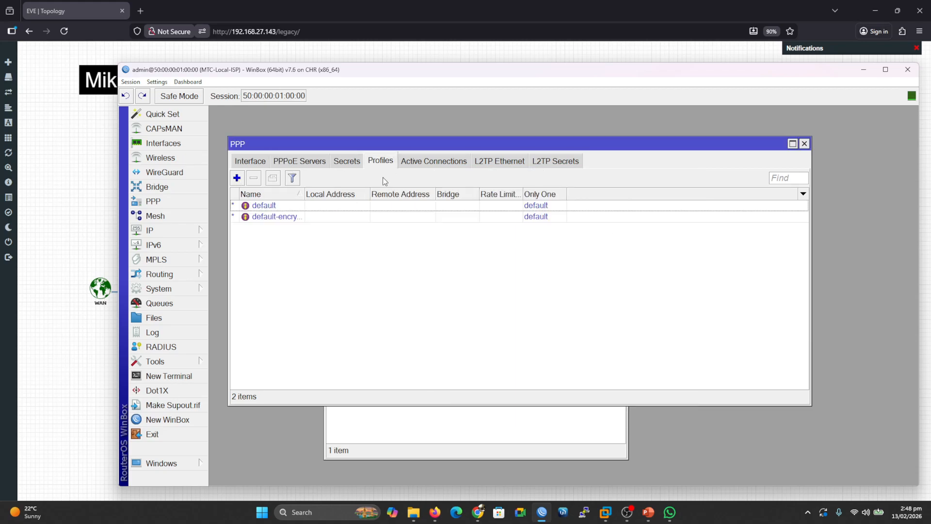
{"action": "left_click", "coordinate": [237, 179]}
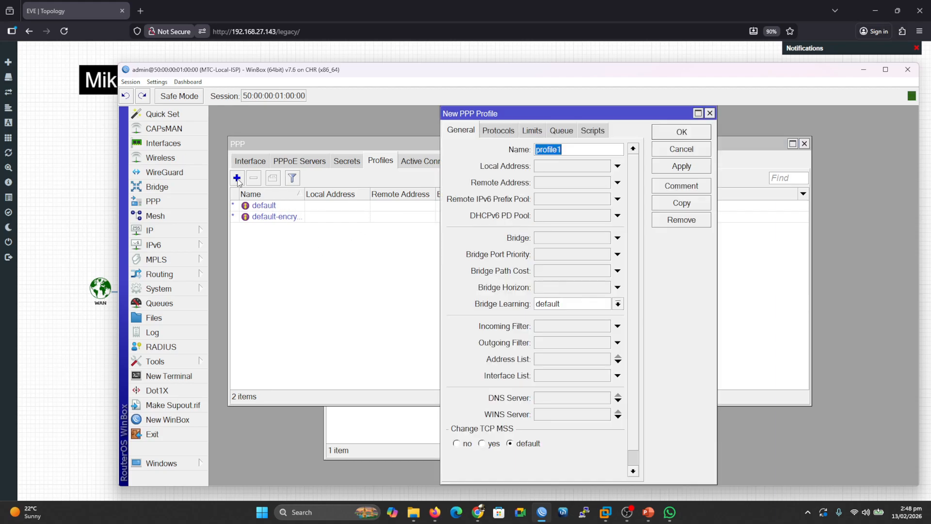
{"action": "left_click", "coordinate": [567, 150]}
{"action": "type", "text": "pppo3"}
{"action": "key", "text": "BackSpace"}
{"action": "type", "text": "-"}
{"action": "key", "text": "BackSpace"}
{"action": "type", "text": "e-"}
{"action": "left_click", "coordinate": [550, 168]}
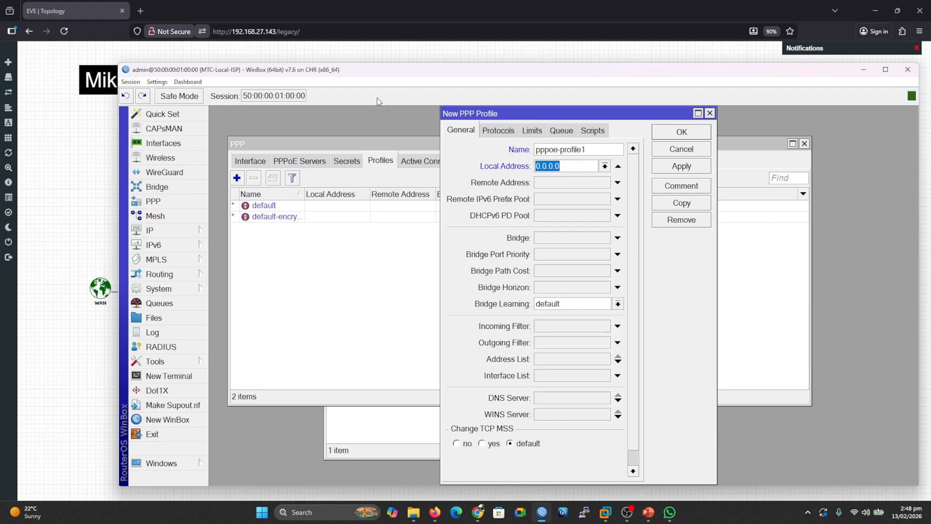
Set the profile's local address to 198.51.100.1 and its remote address to pppoe-pool1.
{"action": "left_click_drag", "start_coordinate": [339, 74], "coordinate": [488, 87]}
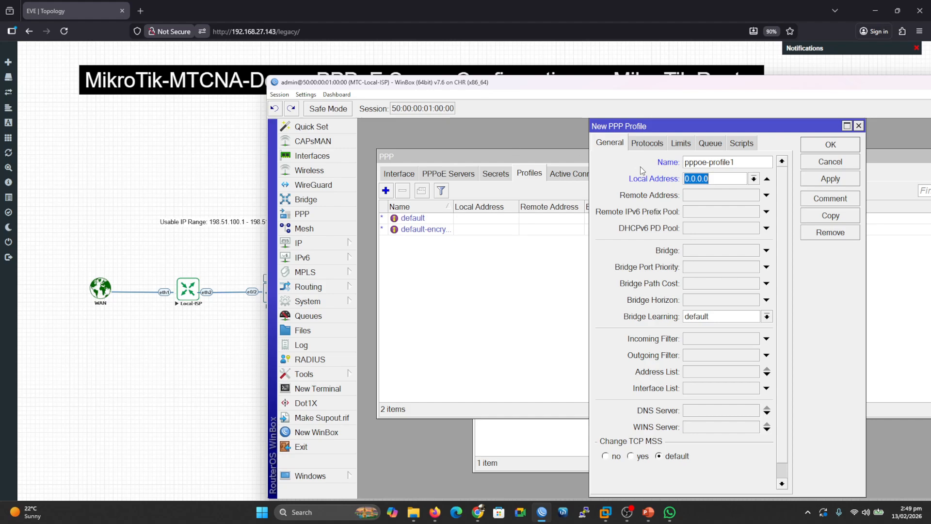
{"action": "type", "text": "192"}
{"action": "key", "text": "BackSpace"}
{"action": "type", "text": "8.51.100.1"}
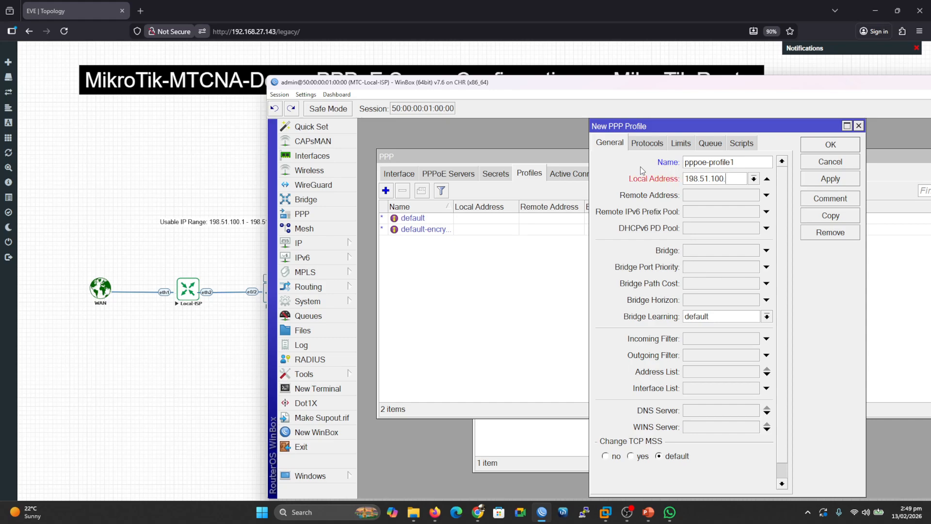
{"action": "left_click", "coordinate": [737, 199]}
{"action": "left_click", "coordinate": [754, 195]}
{"action": "left_click", "coordinate": [724, 208]}
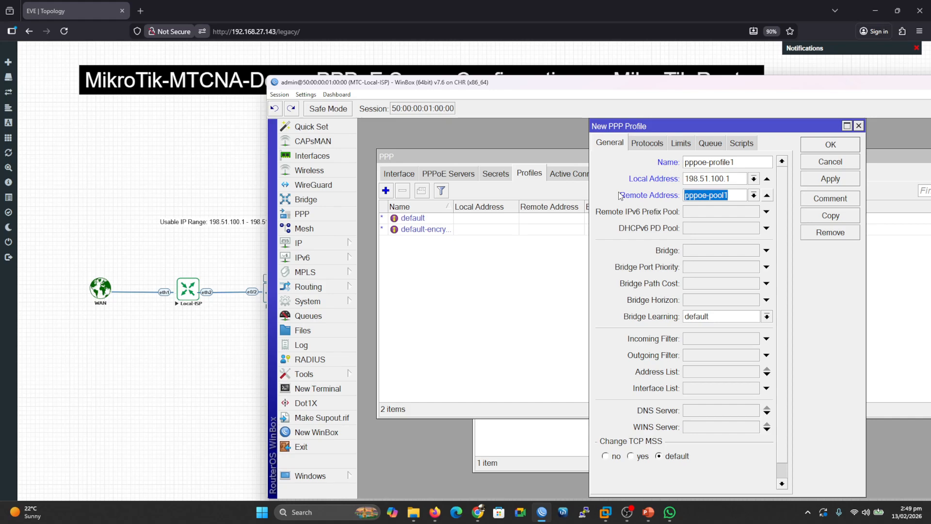
Set the profile's Change TCP MSS option to yes.
{"action": "left_click_drag", "start_coordinate": [683, 131], "coordinate": [606, 141]}
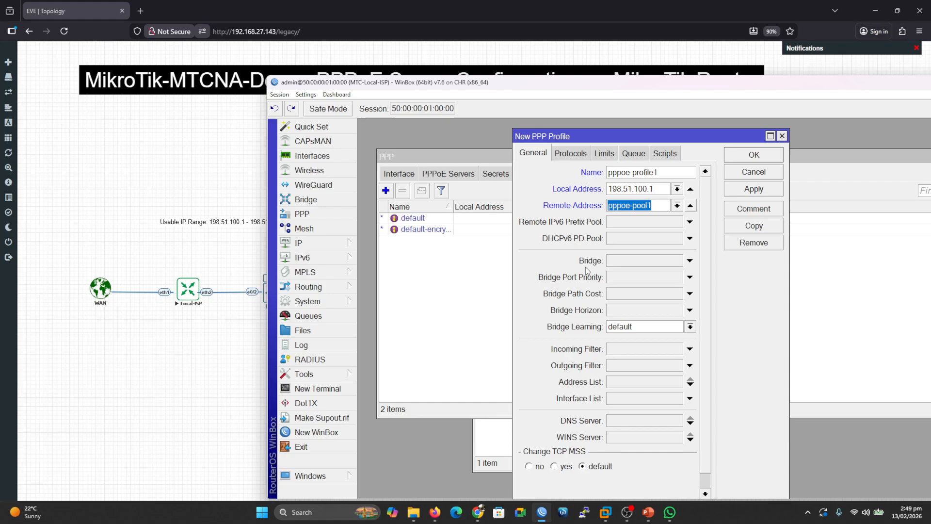
{"action": "left_click_drag", "start_coordinate": [571, 86], "coordinate": [469, 64]}
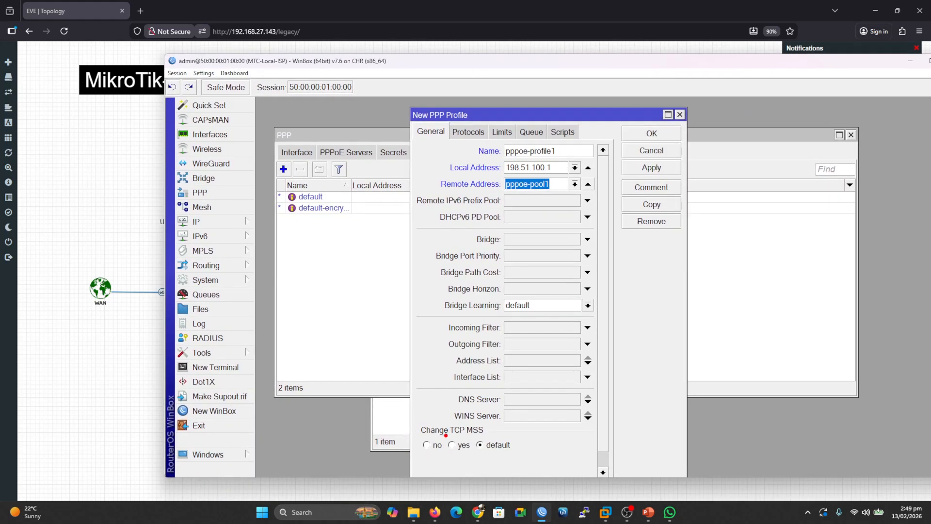
{"action": "left_click_drag", "start_coordinate": [447, 437], "coordinate": [491, 437]}
{"action": "key", "text": "Escape"}
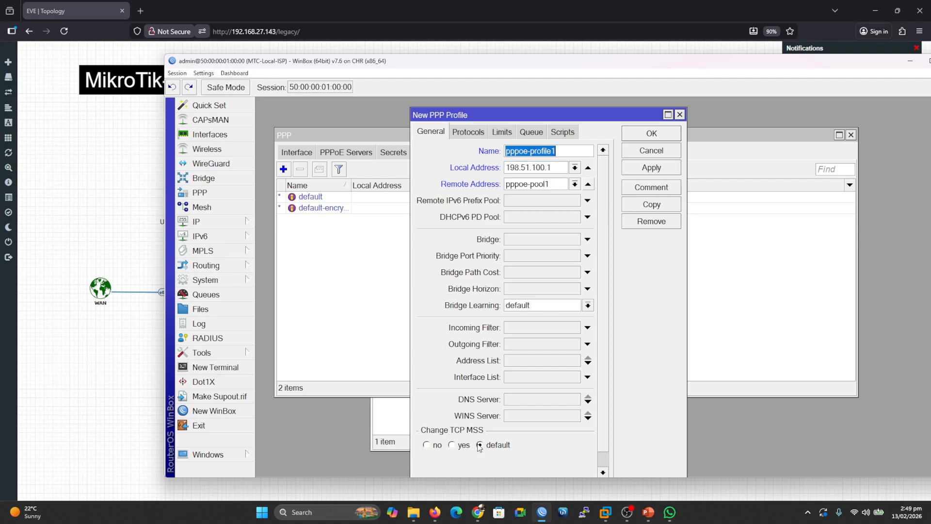
{"action": "left_click", "coordinate": [454, 446]}
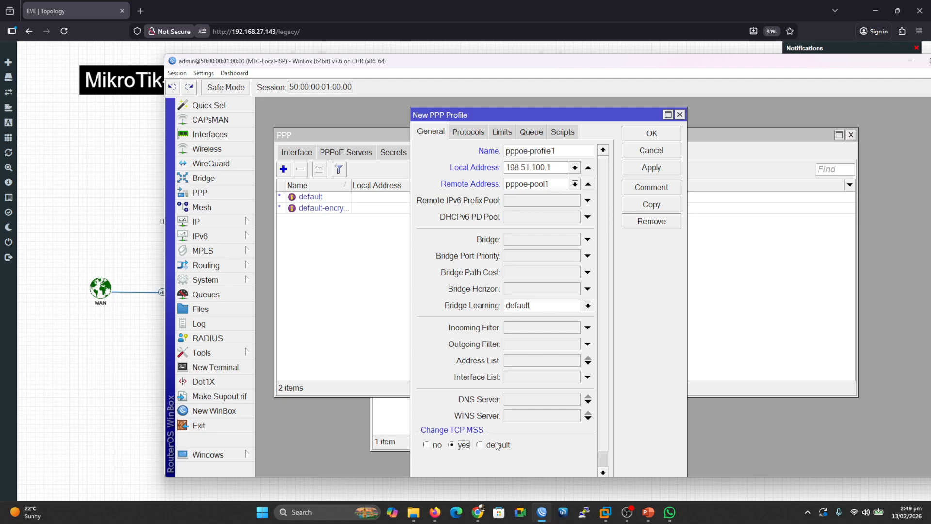
{"action": "left_click", "coordinate": [537, 443]}
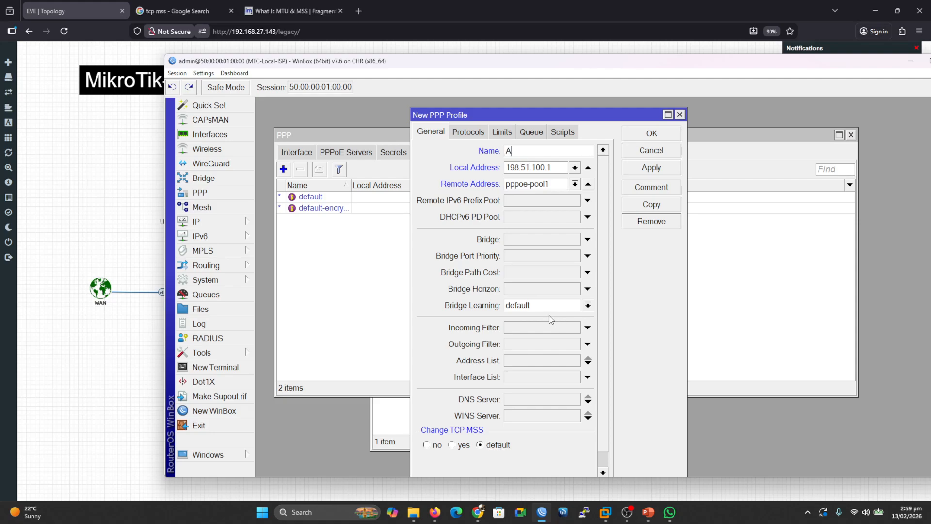
Rename the profile to pppoe-profile, set Change TCP MSS to yes, and save the profile.
{"action": "key", "text": "BackSpace"}
{"action": "type", "text": "pppoe-profile"}
{"action": "left_click", "coordinate": [453, 445]}
{"action": "left_click", "coordinate": [639, 169]}
{"action": "left_click", "coordinate": [660, 135]}
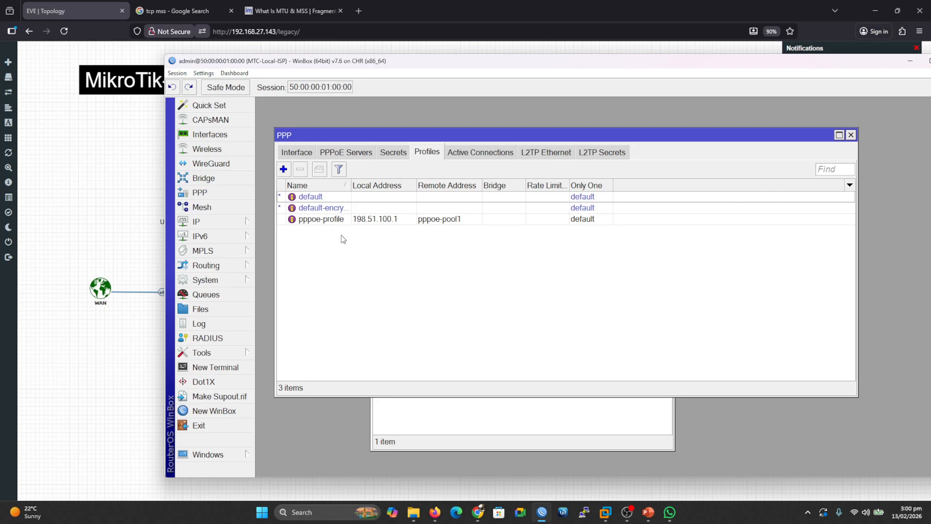
Add a PPP secret named user1 with a password, service pppoe and profile pppoe-profile, and apply it.
{"action": "left_click", "coordinate": [400, 152]}
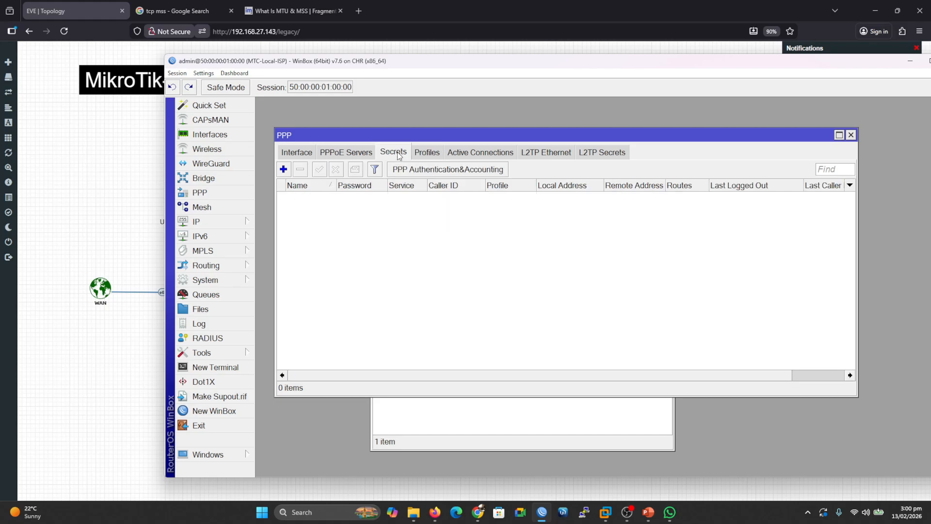
{"action": "left_click", "coordinate": [283, 169]}
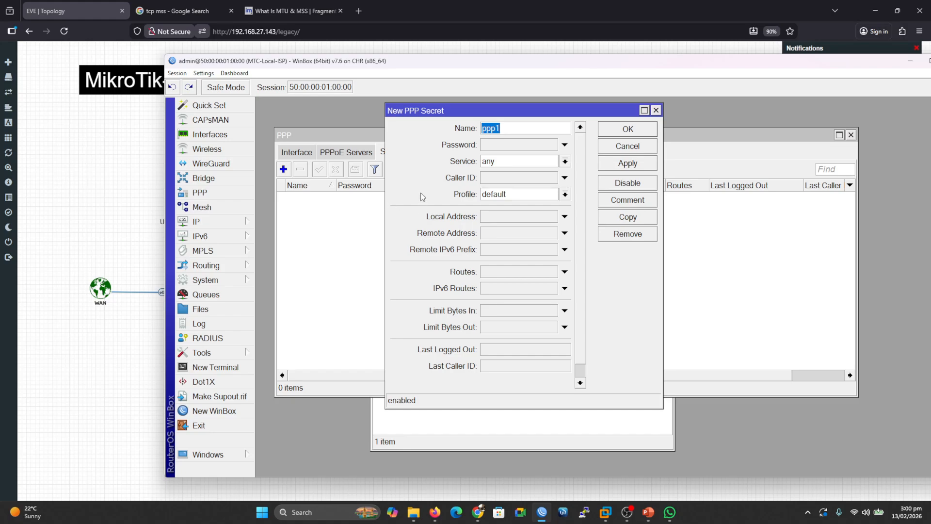
{"action": "type", "text": "user1"}
{"action": "left_click", "coordinate": [502, 147]}
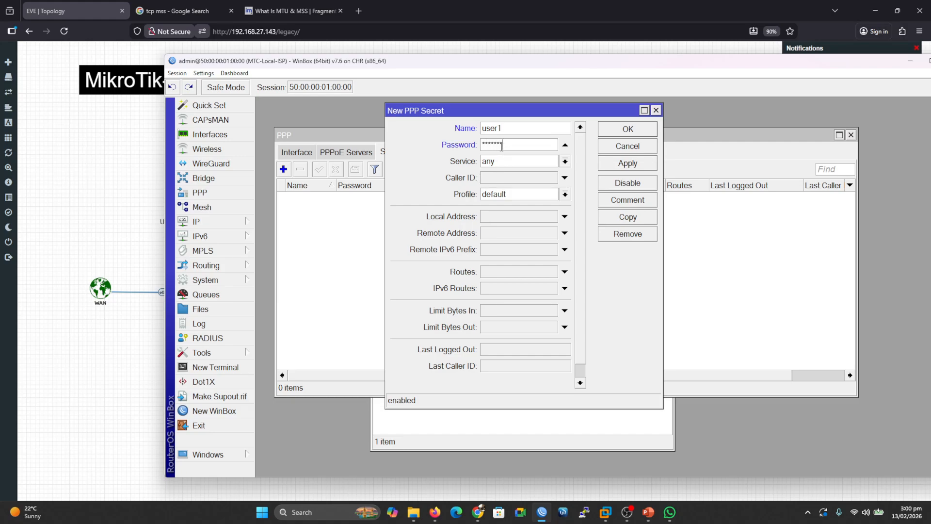
{"action": "left_click", "coordinate": [566, 161]}
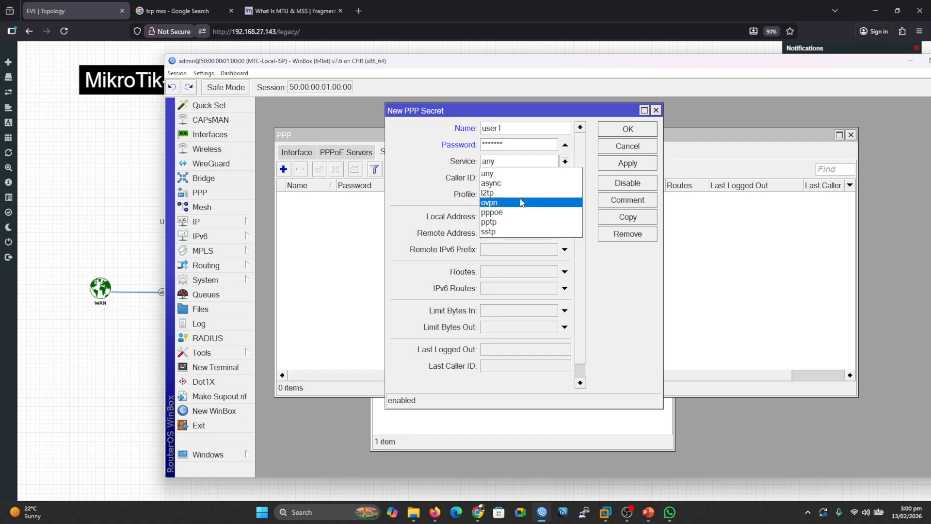
{"action": "left_click", "coordinate": [505, 214]}
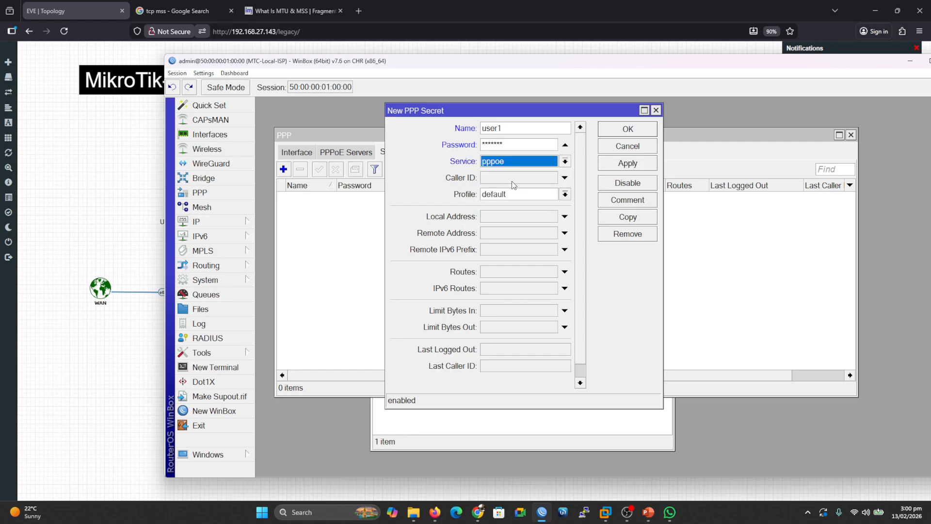
{"action": "left_click", "coordinate": [565, 194]}
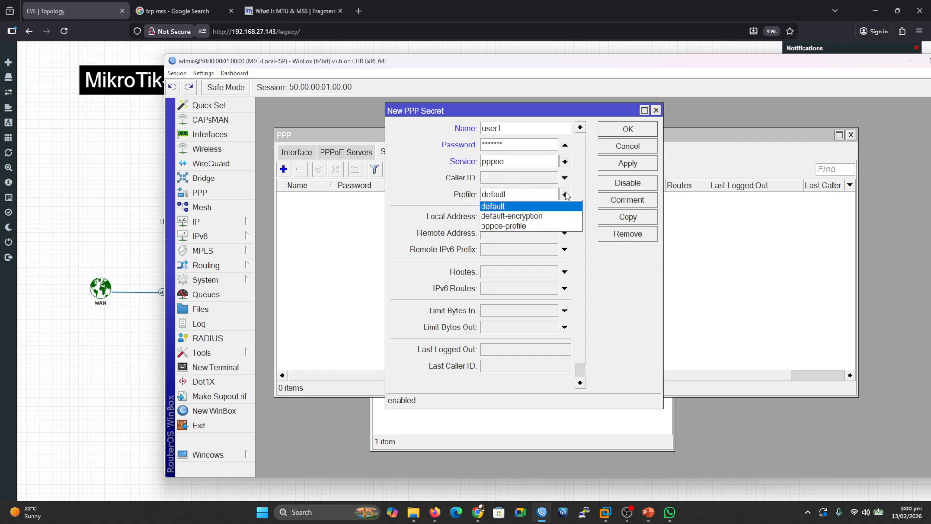
{"action": "left_click", "coordinate": [520, 228]}
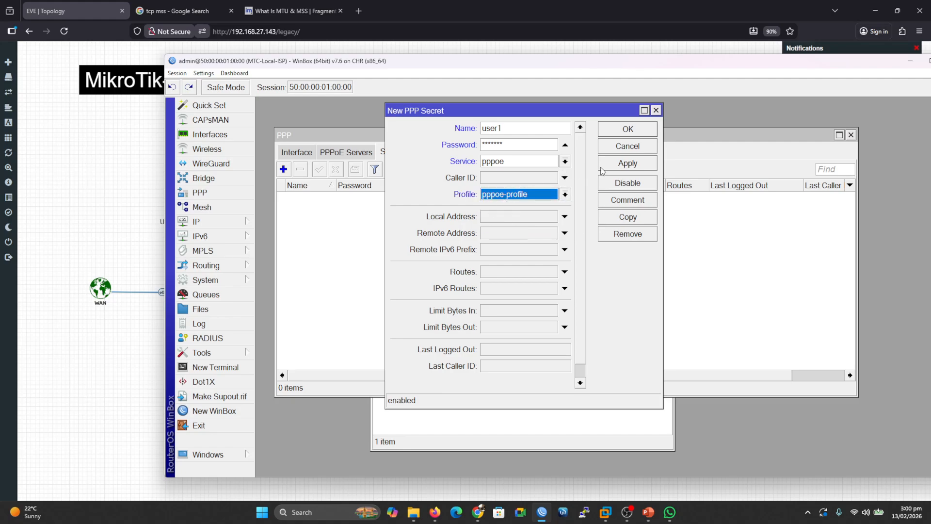
{"action": "left_click", "coordinate": [616, 168]}
Copy the user1 secret into a new secret named user2 and save it.
{"action": "left_click", "coordinate": [615, 215]}
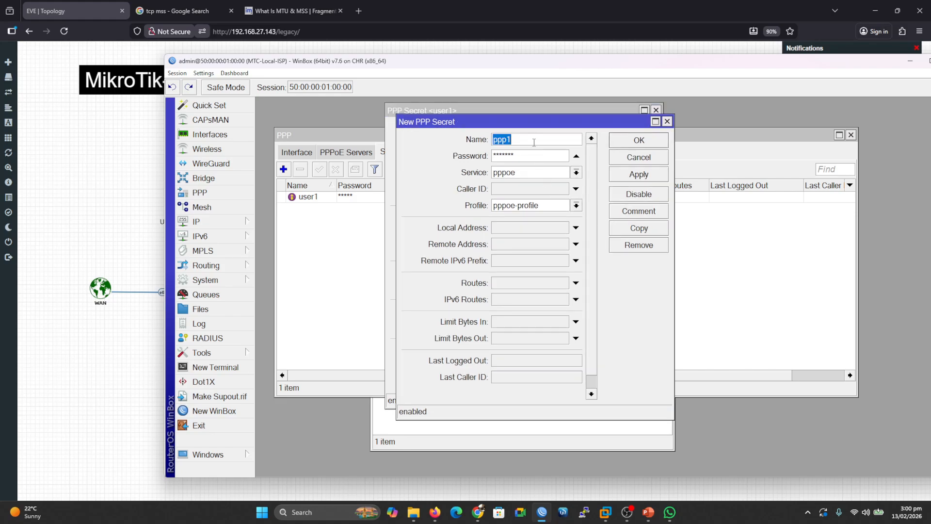
{"action": "type", "text": "user2"}
{"action": "left_click", "coordinate": [629, 177]}
{"action": "left_click", "coordinate": [640, 141]}
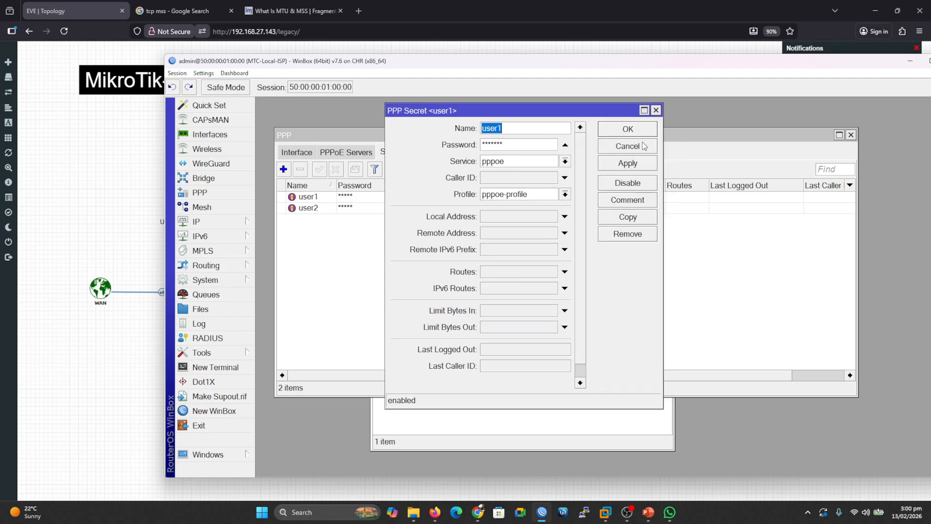
Copy the user1 secret into a new secret named user3, apply and save it.
{"action": "left_click", "coordinate": [626, 218]}
{"action": "type", "text": "user3"}
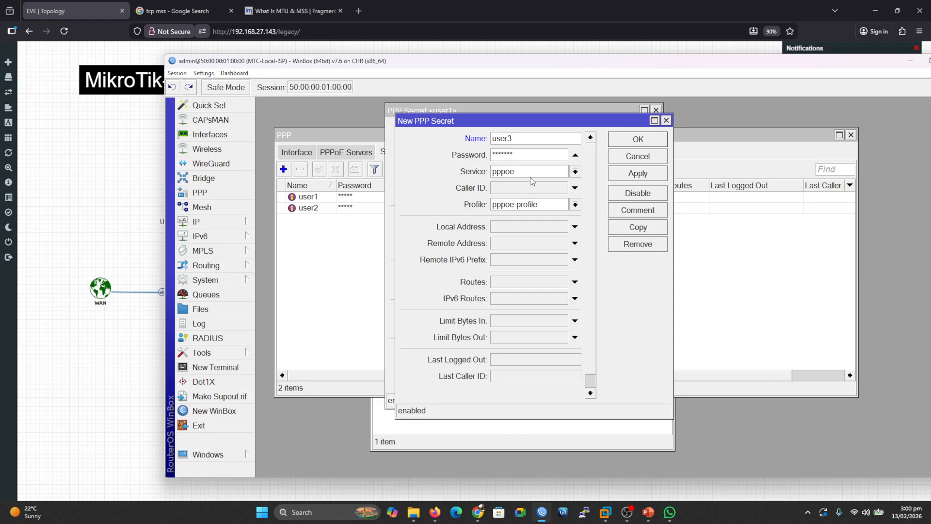
{"action": "left_click", "coordinate": [626, 176]}
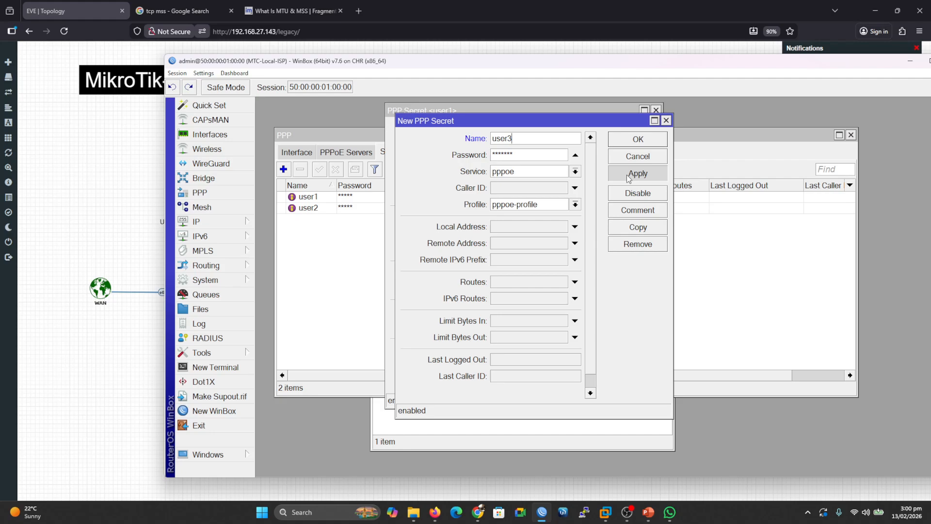
{"action": "left_click", "coordinate": [634, 144]}
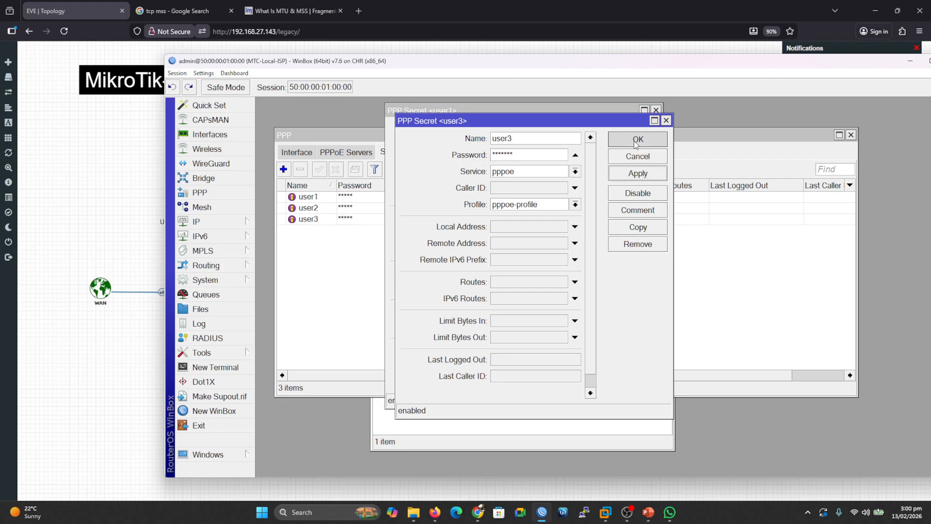
Copy the user1 secret into a new secret named user4, apply and save it.
{"action": "left_click", "coordinate": [628, 218]}
{"action": "type", "text": "user4"}
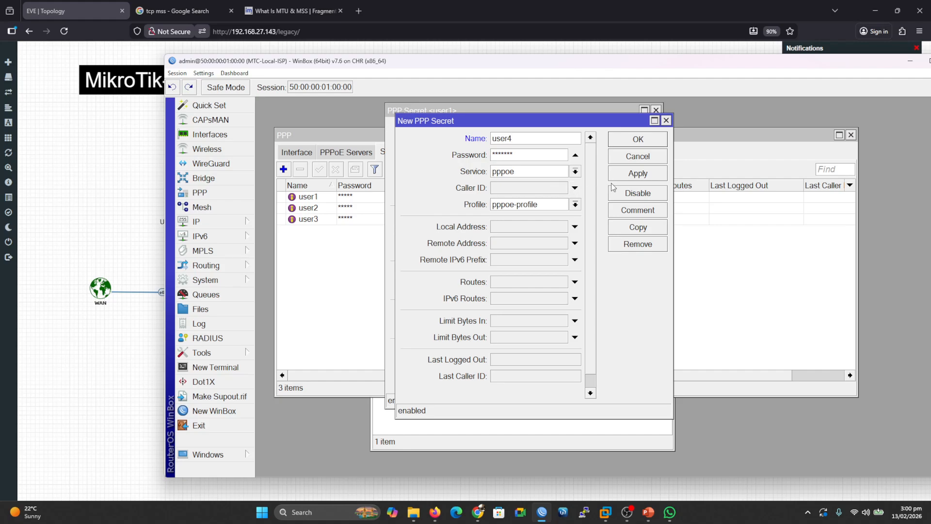
{"action": "left_click", "coordinate": [635, 173]}
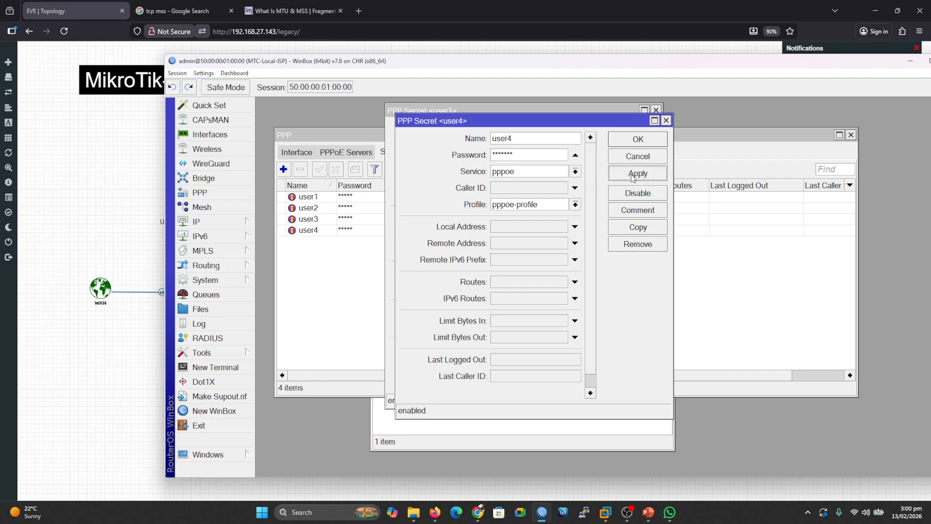
{"action": "left_click", "coordinate": [642, 142]}
Copy the user1 secret into a new secret named user5, save it and close the user1 secret.
{"action": "left_click", "coordinate": [627, 218]}
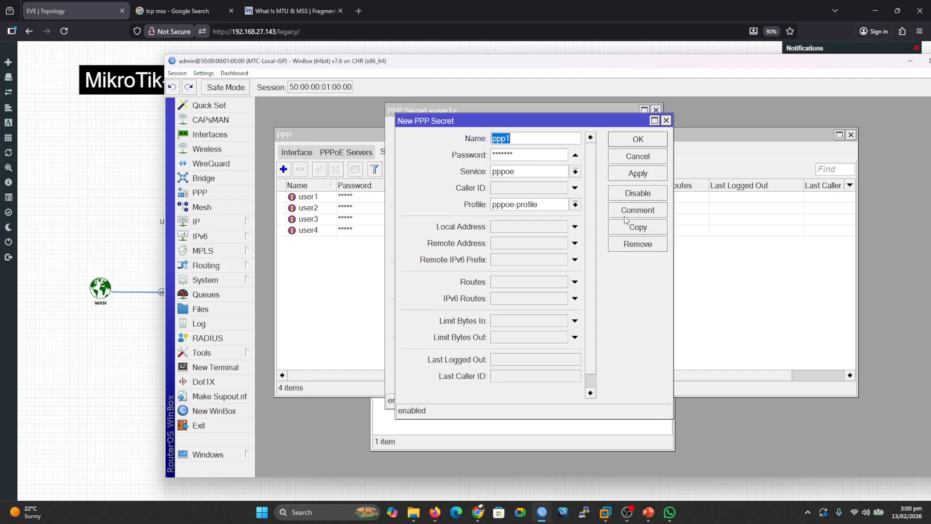
{"action": "type", "text": "usd"}
{"action": "left_click", "coordinate": [622, 181]}
{"action": "left_click", "coordinate": [634, 139]}
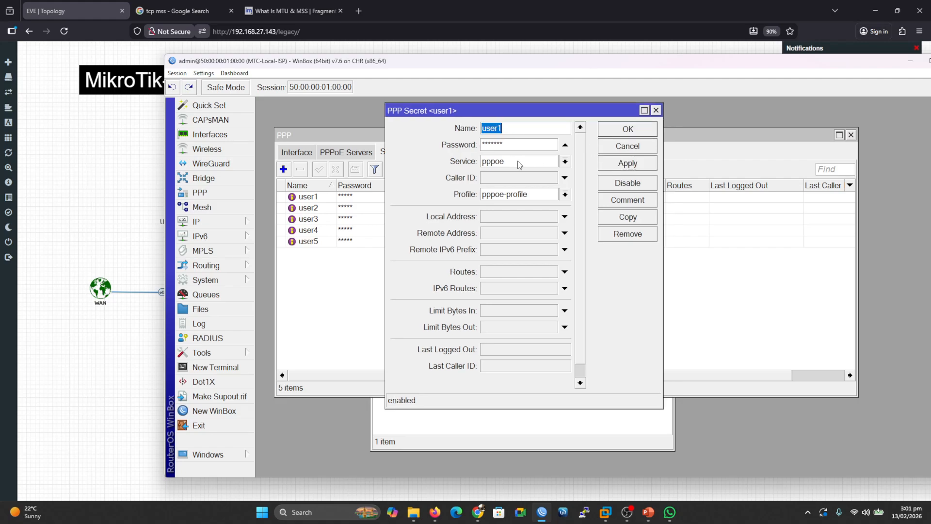
{"action": "left_click", "coordinate": [628, 129]}
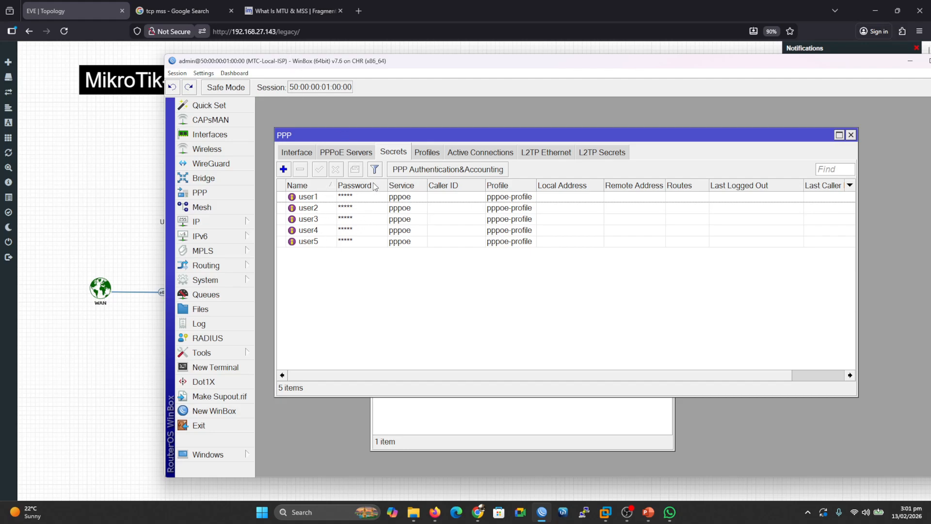
Review the PPP Authentication & Accounting settings without changing them.
{"action": "left_click", "coordinate": [431, 170]}
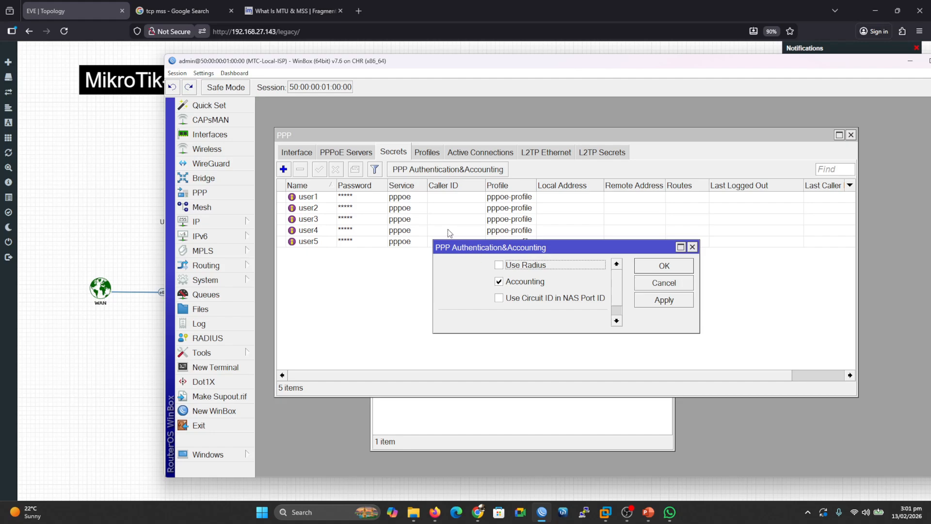
{"action": "left_click", "coordinate": [655, 268]}
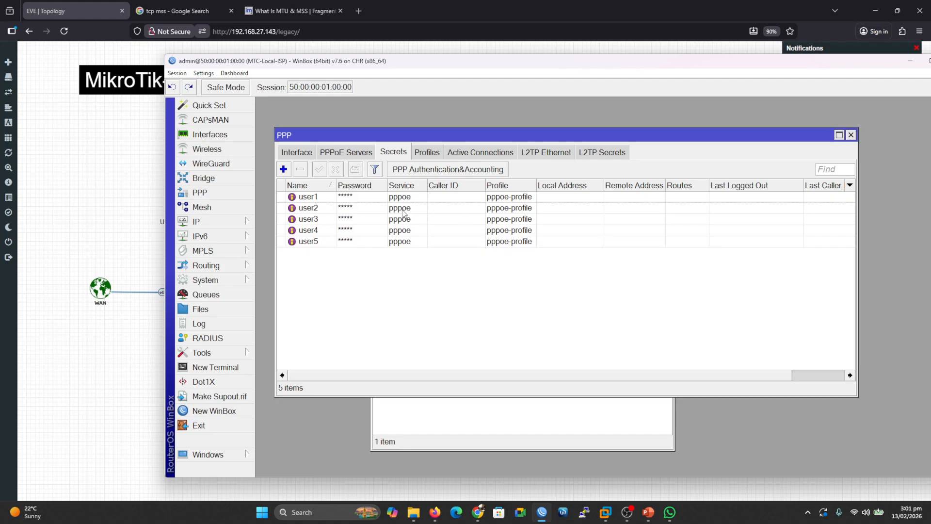
{"action": "left_click", "coordinate": [444, 171]}
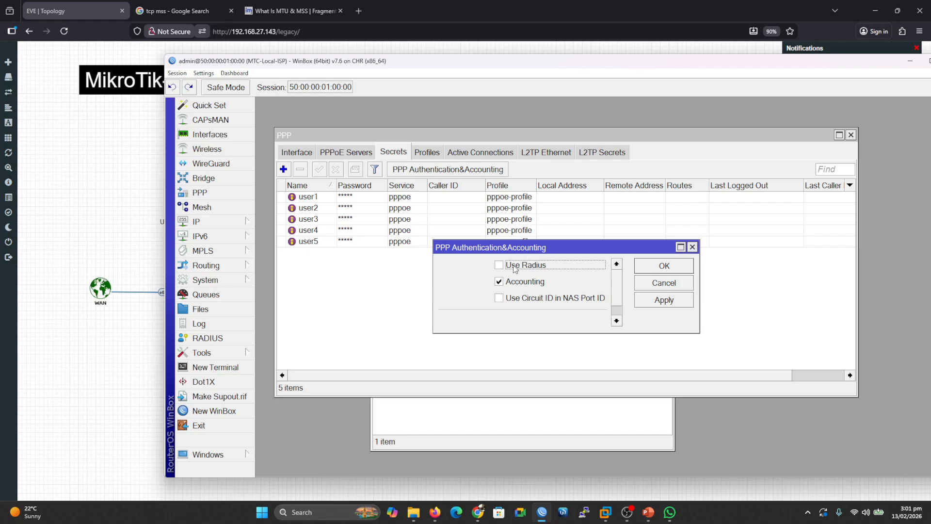
{"action": "left_click", "coordinate": [664, 267]}
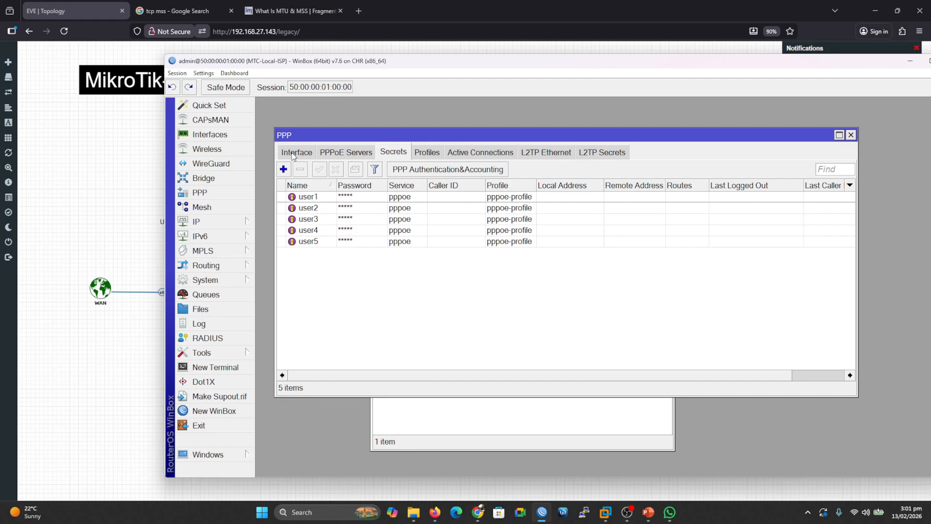
Add a PPPoE server named pppoe-server on interface LAN with default profile pppoe-profile and One Session Per Host enabled.
{"action": "left_click", "coordinate": [345, 155]}
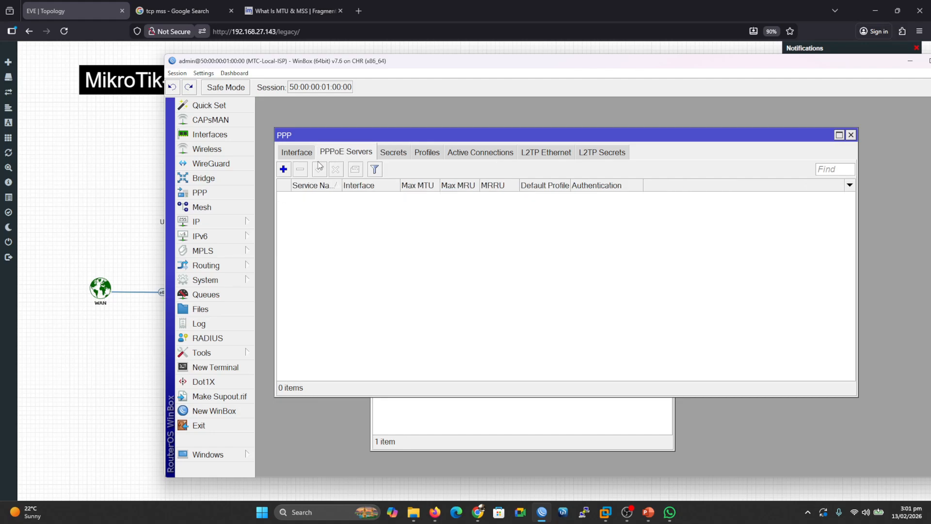
{"action": "left_click", "coordinate": [284, 170]}
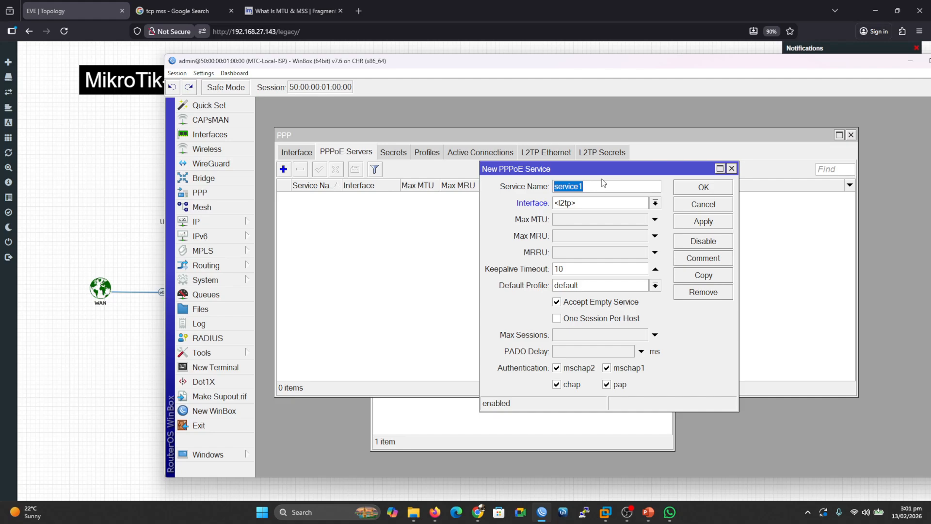
{"action": "type", "text": "pppoe-server"}
{"action": "left_click", "coordinate": [656, 204]}
{"action": "left_click", "coordinate": [573, 225]}
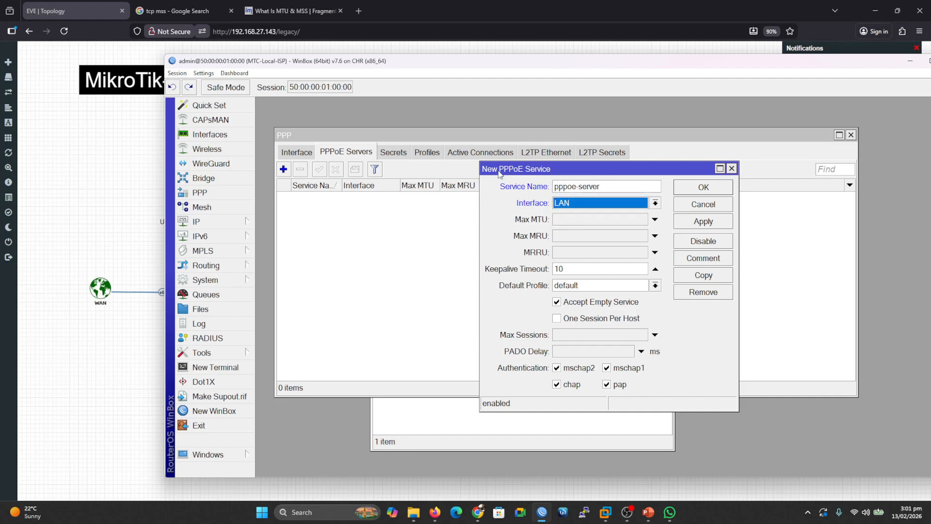
{"action": "left_click_drag", "start_coordinate": [344, 61], "coordinate": [500, 94]}
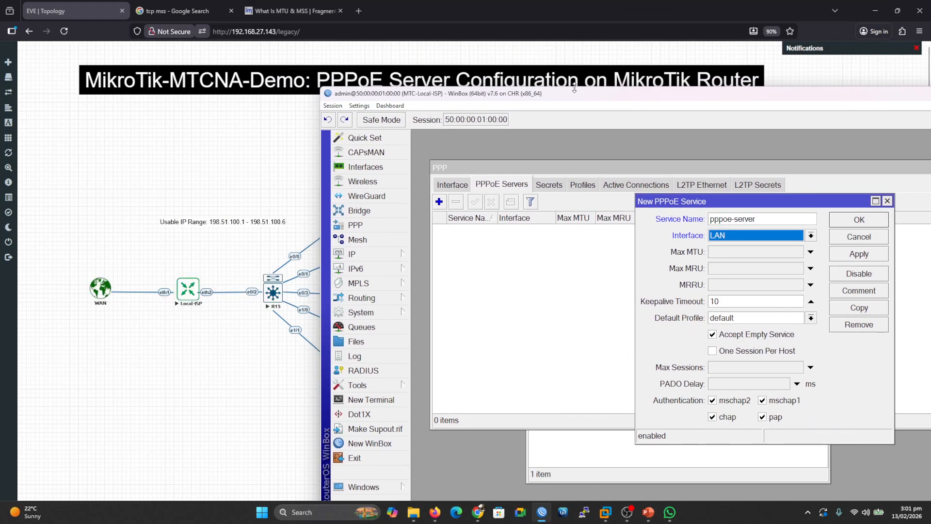
{"action": "left_click_drag", "start_coordinate": [573, 95], "coordinate": [370, 74]}
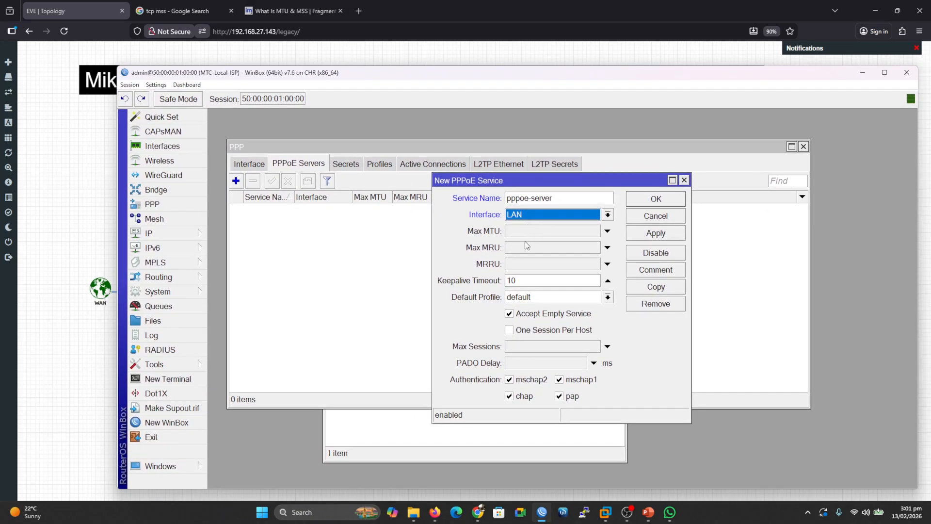
{"action": "left_click", "coordinate": [607, 296]}
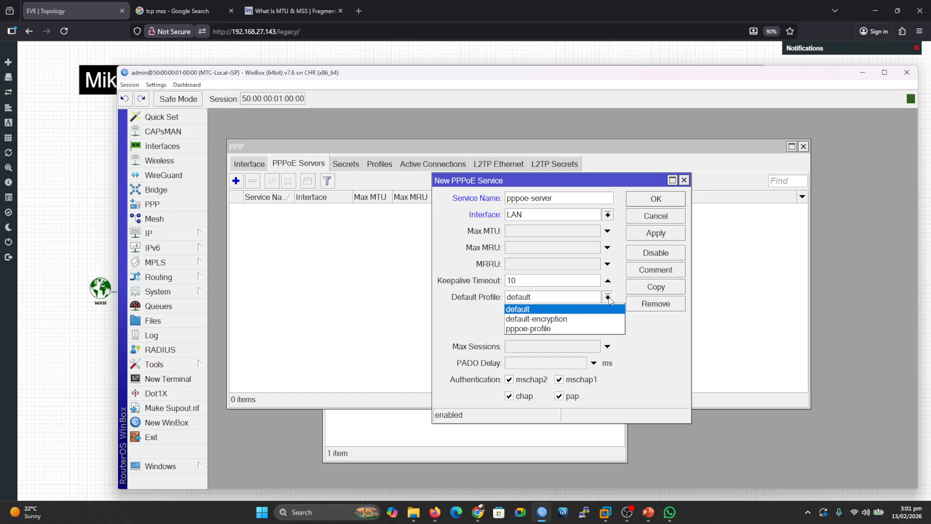
{"action": "left_click", "coordinate": [543, 329]}
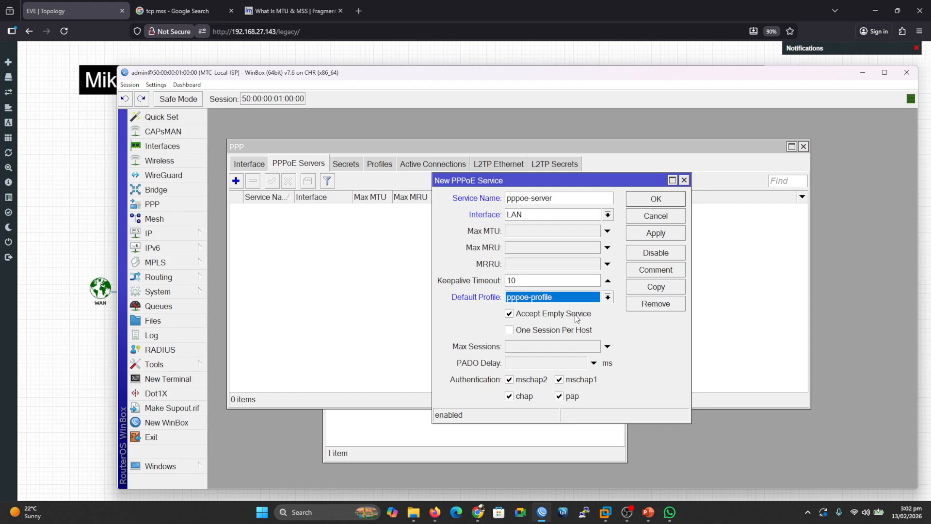
{"action": "left_click", "coordinate": [509, 330]}
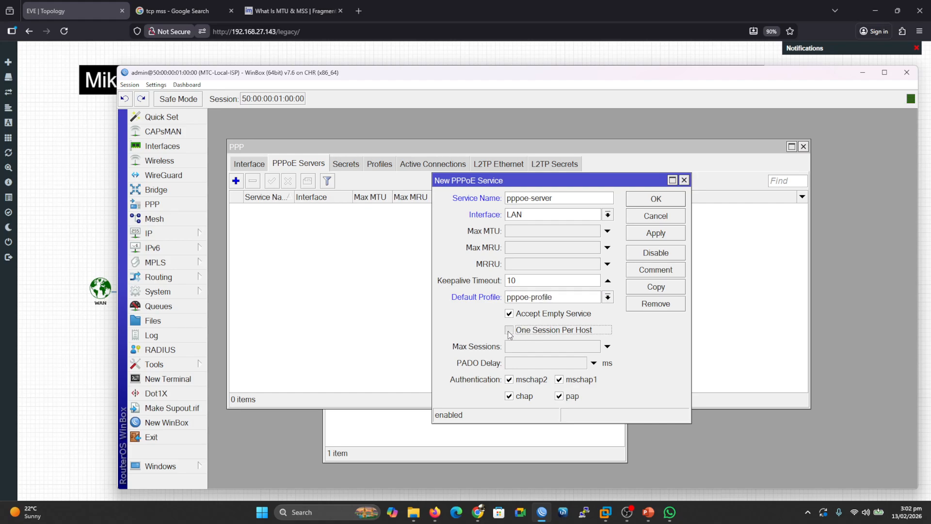
{"action": "left_click_drag", "start_coordinate": [483, 77], "coordinate": [491, 254]}
{"action": "key", "text": "ctrl+2"}
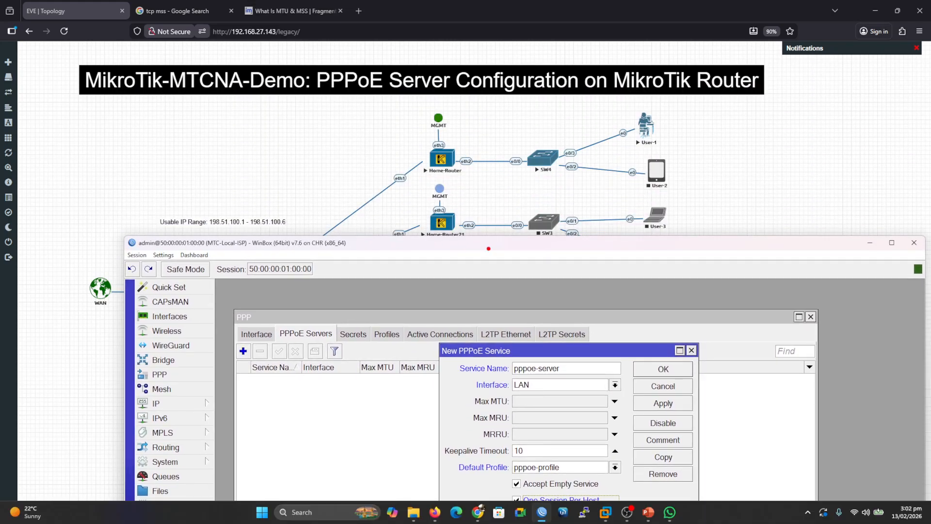
{"action": "mouse_move", "coordinate": [529, 135]}
{"action": "left_mouse_down"}
{"action": "mouse_move", "coordinate": [470, 156]}
{"action": "mouse_move", "coordinate": [474, 139]}
{"action": "left_mouse_up"}
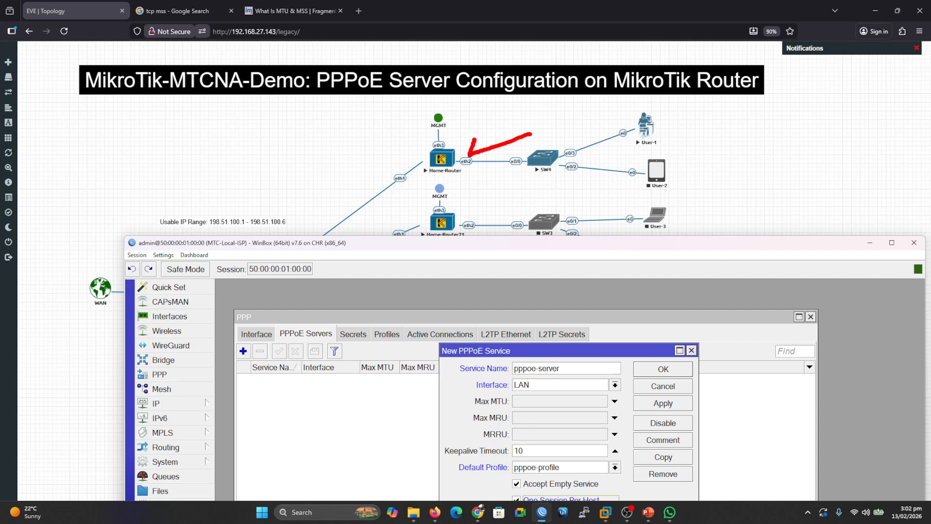
{"action": "mouse_move", "coordinate": [572, 200]}
{"action": "left_mouse_down"}
{"action": "mouse_move", "coordinate": [469, 224]}
{"action": "mouse_move", "coordinate": [474, 207]}
{"action": "left_mouse_up"}
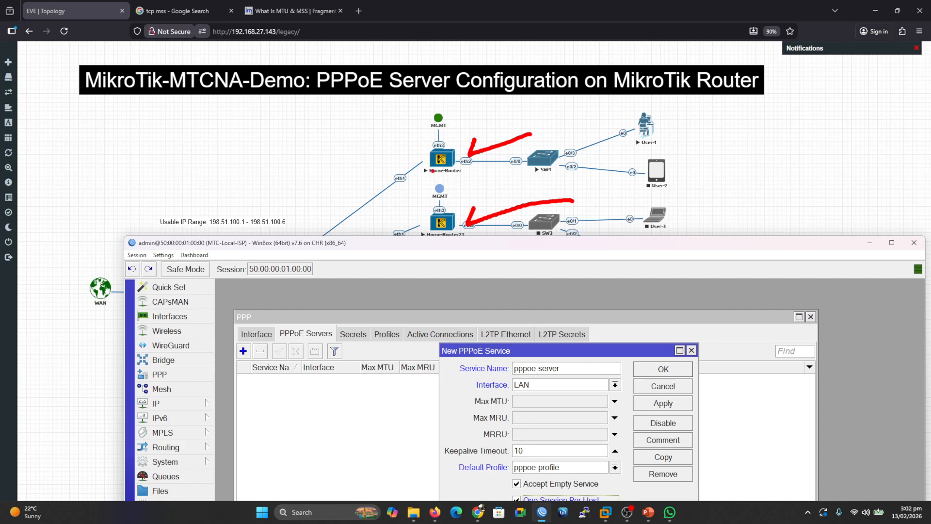
{"action": "mouse_move", "coordinate": [374, 136]}
{"action": "left_mouse_down"}
{"action": "mouse_move", "coordinate": [418, 159]}
{"action": "mouse_move", "coordinate": [391, 152]}
{"action": "mouse_move", "coordinate": [373, 163]}
{"action": "left_mouse_up"}
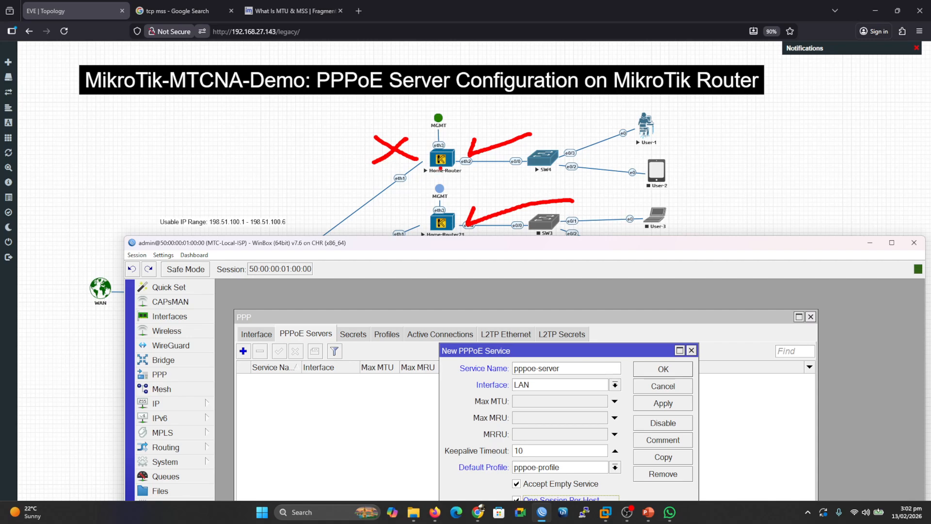
{"action": "mouse_move", "coordinate": [459, 217]}
{"action": "left_mouse_down"}
{"action": "mouse_move", "coordinate": [476, 174]}
{"action": "mouse_move", "coordinate": [455, 162]}
{"action": "left_mouse_up"}
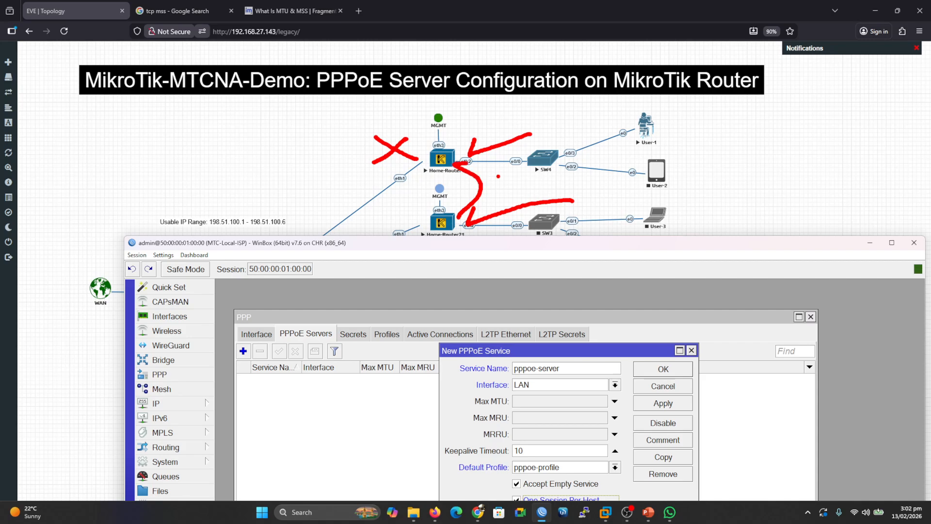
{"action": "key", "text": "Escape"}
{"action": "left_click_drag", "start_coordinate": [520, 248], "coordinate": [456, 135]}
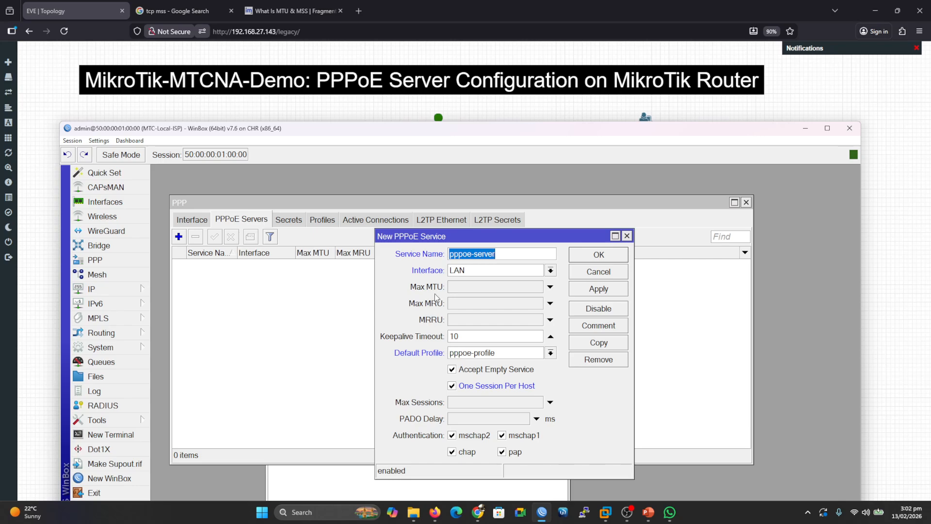
Apply and save the new pppoe-server PPPoE service.
{"action": "left_click", "coordinate": [591, 290]}
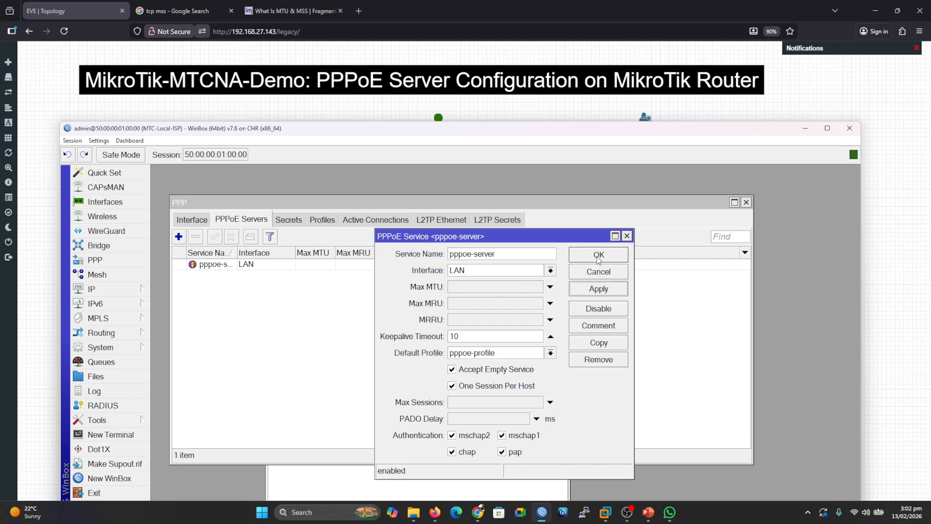
{"action": "left_click", "coordinate": [599, 257]}
{"action": "left_click_drag", "start_coordinate": [378, 139], "coordinate": [410, 87]}
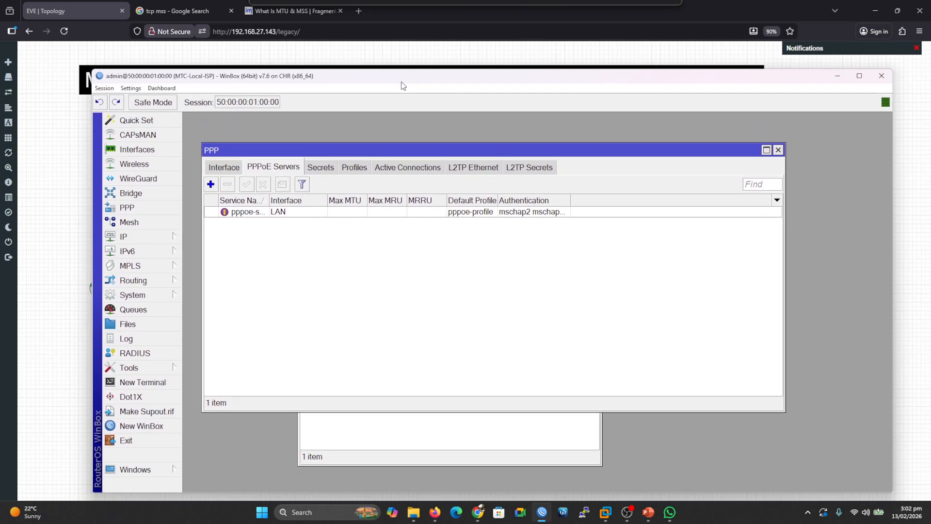
Inspect the firewall NAT rules and close the Firewall window.
{"action": "left_click", "coordinate": [174, 237]}
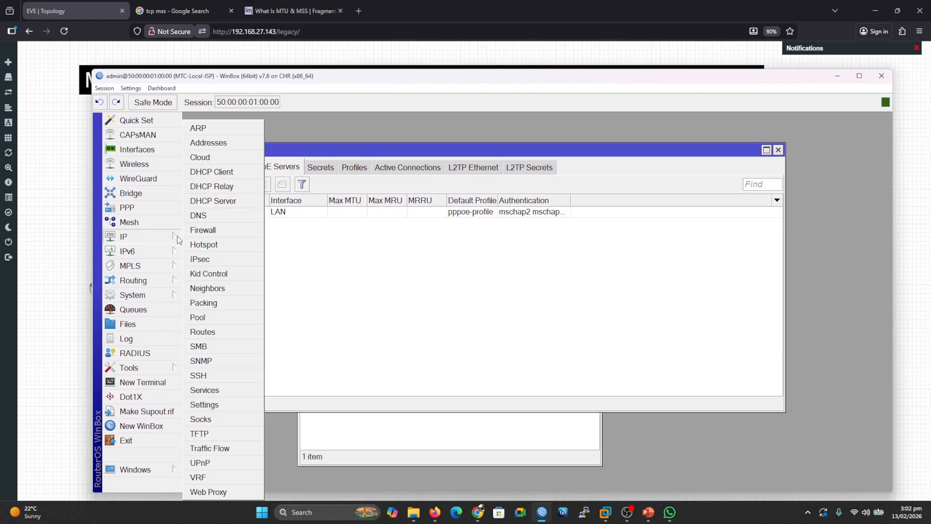
{"action": "left_click", "coordinate": [211, 233]}
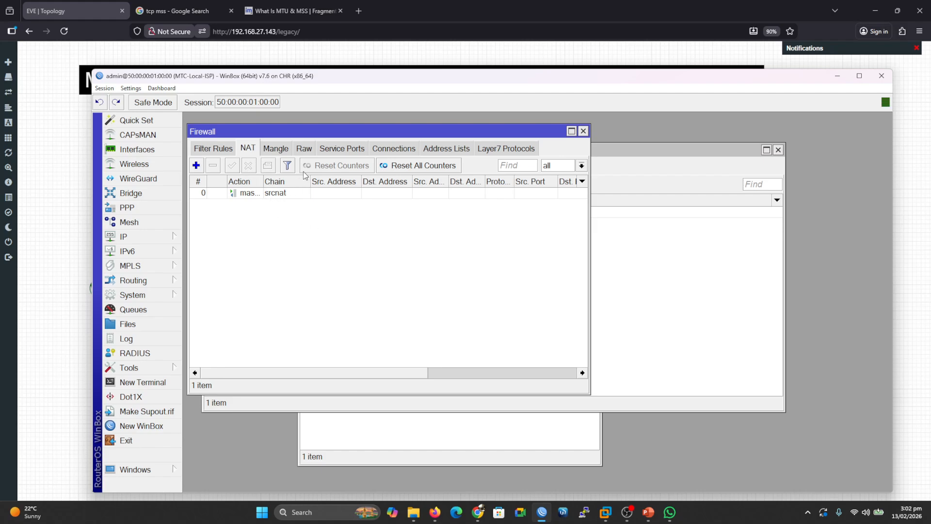
{"action": "left_click_drag", "start_coordinate": [263, 183], "coordinate": [332, 183]}
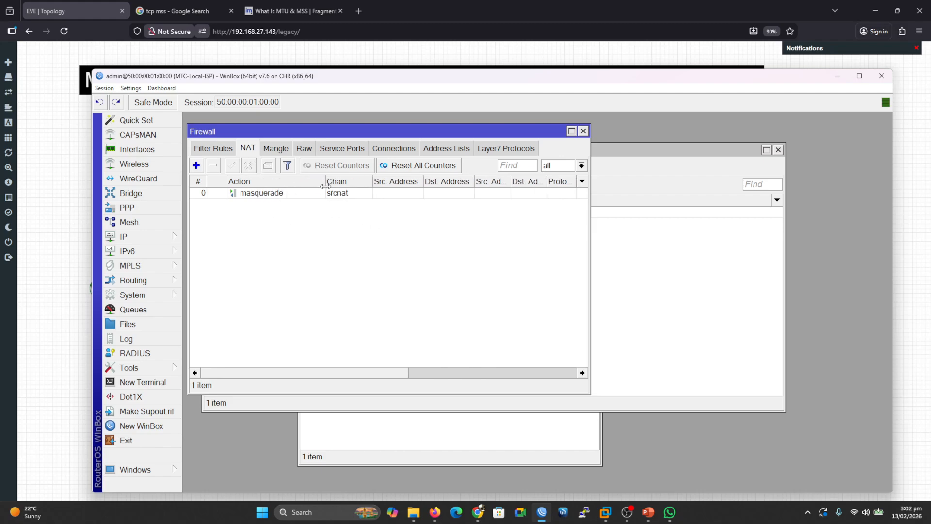
{"action": "left_click", "coordinate": [583, 131]}
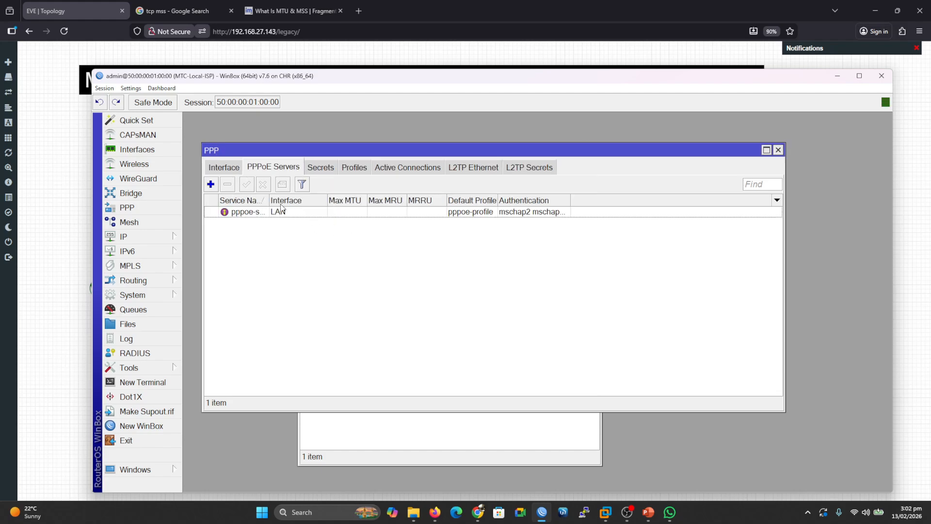
Open a new WinBox launcher window.
{"action": "left_click_drag", "start_coordinate": [354, 82], "coordinate": [386, 64]}
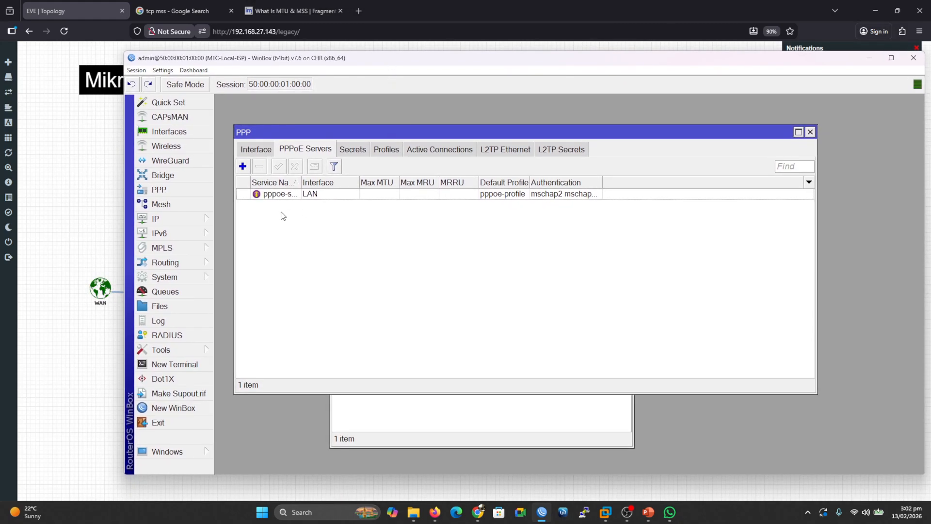
{"action": "left_click_drag", "start_coordinate": [423, 61], "coordinate": [408, 116]}
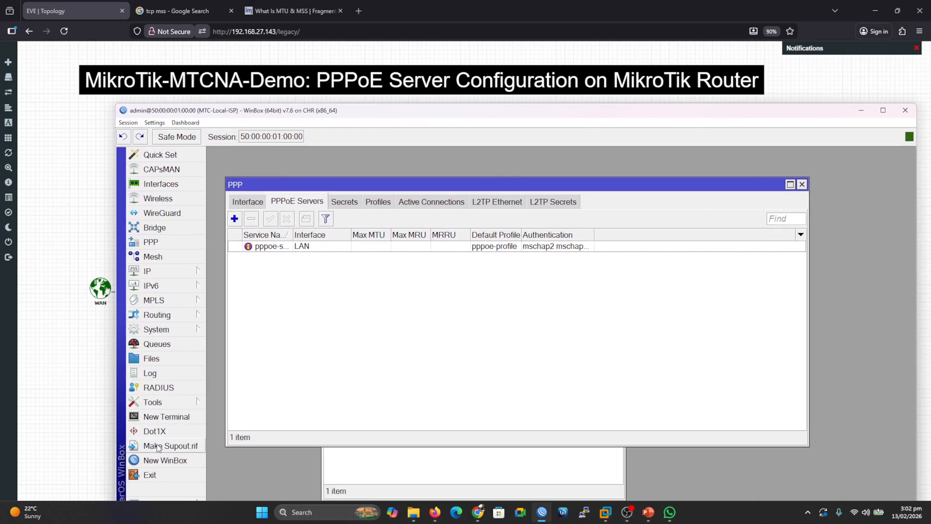
{"action": "left_click", "coordinate": [165, 461]}
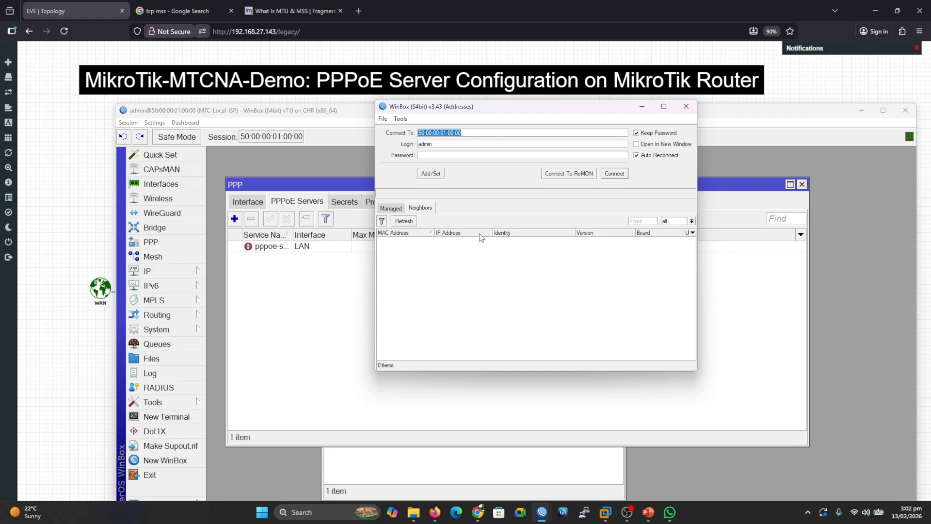
Connect to HomeRouter-1 from the WinBox neighbours list, skipping the password change.
{"action": "left_click", "coordinate": [508, 248]}
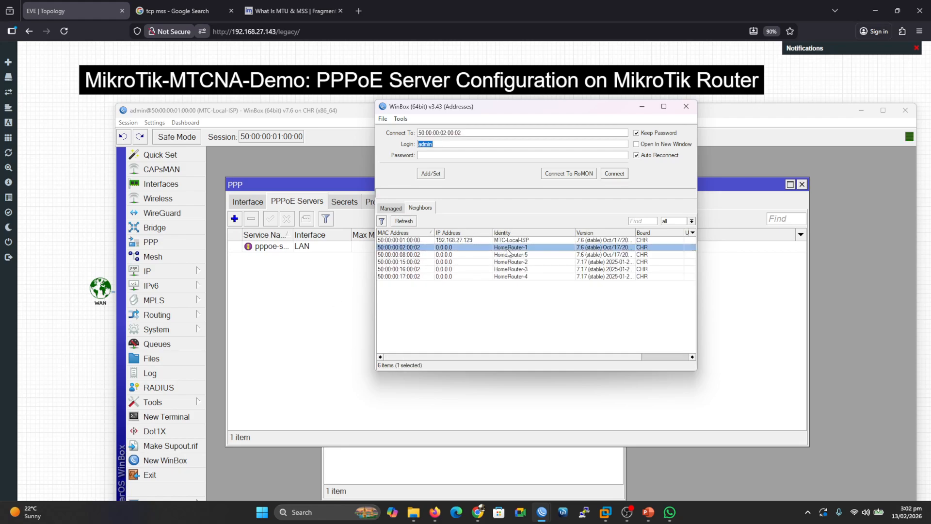
{"action": "left_click", "coordinate": [615, 174]}
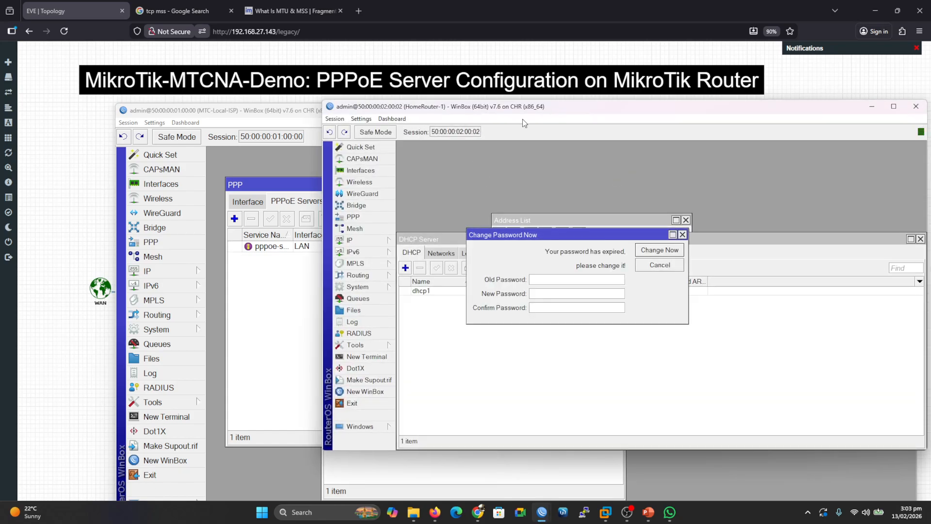
{"action": "left_click", "coordinate": [653, 266]}
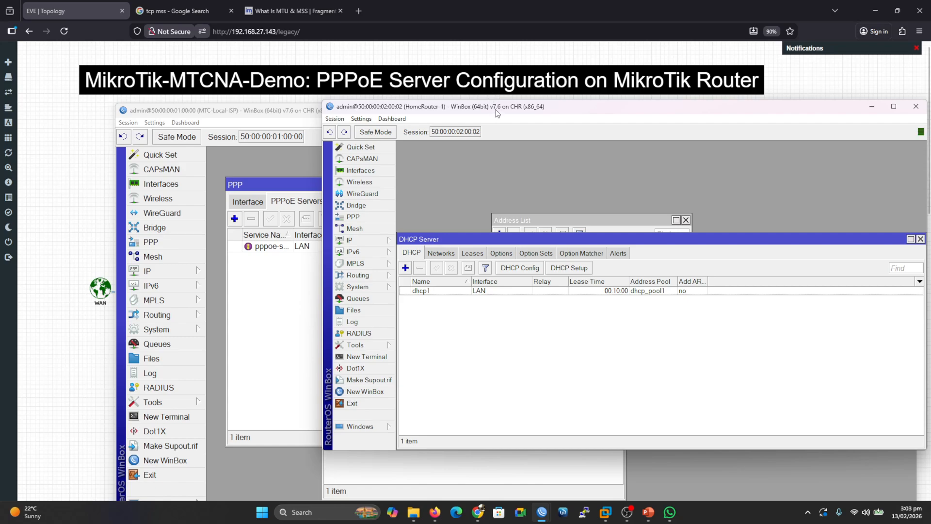
Inspect HomeRouter-1's interfaces, IP addresses and the dhcp1 DHCP server settings.
{"action": "left_click_drag", "start_coordinate": [492, 97], "coordinate": [384, 63]}
{"action": "left_click", "coordinate": [253, 136]}
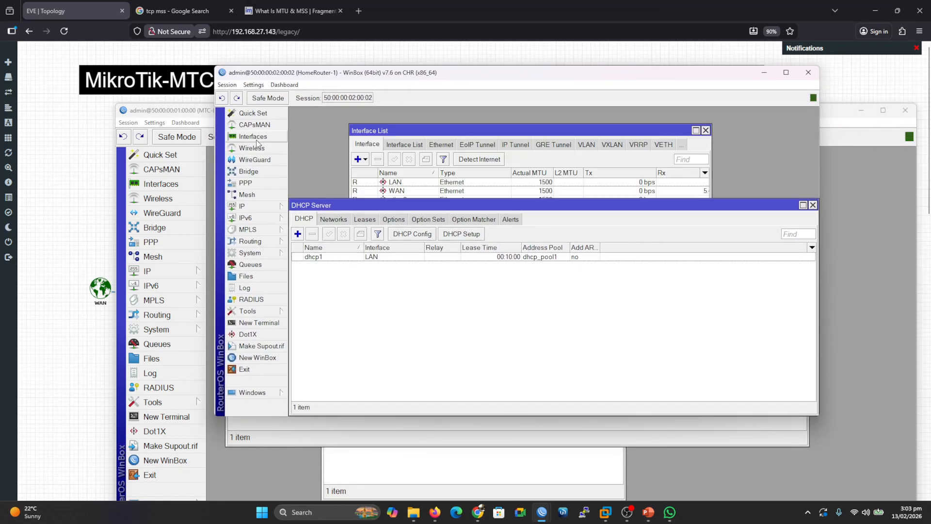
{"action": "left_click", "coordinate": [407, 184]}
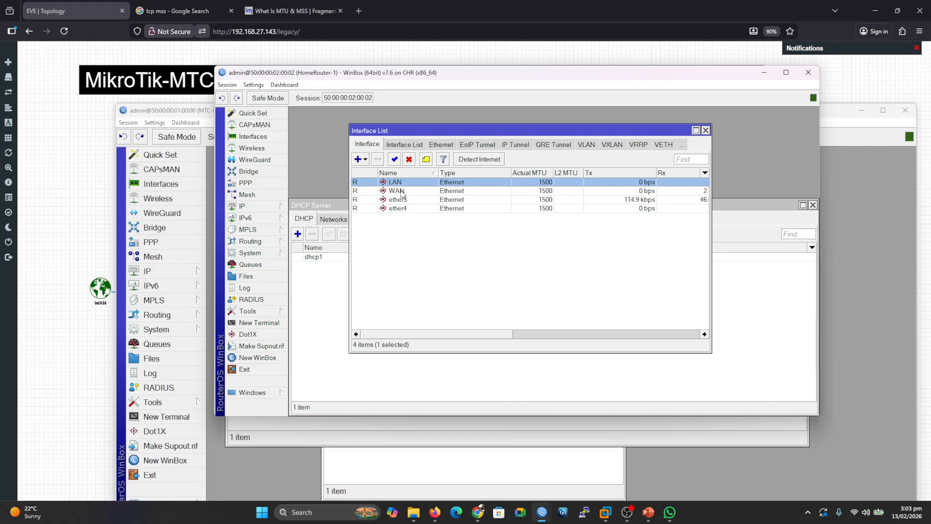
{"action": "left_click", "coordinate": [706, 130]}
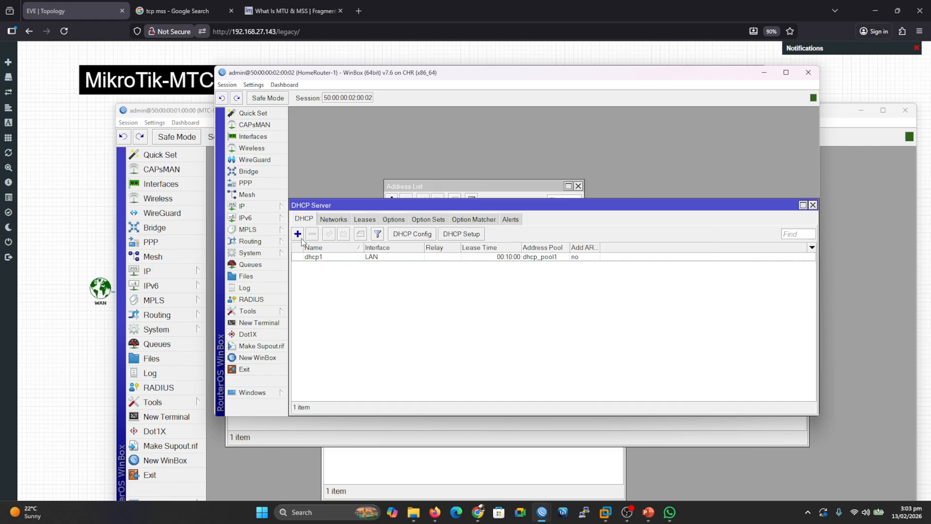
{"action": "left_click", "coordinate": [263, 206]}
{"action": "left_click", "coordinate": [307, 218]}
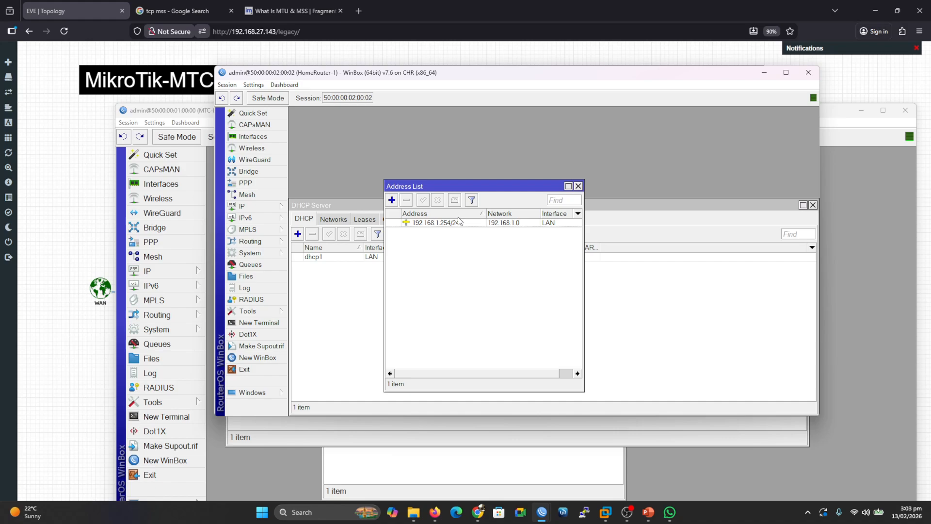
{"action": "left_click_drag", "start_coordinate": [481, 76], "coordinate": [479, 61]}
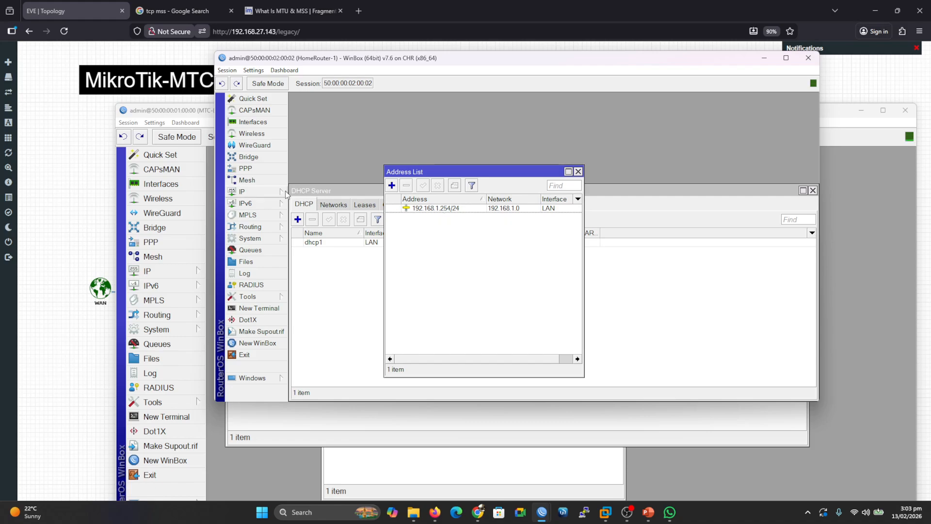
{"action": "left_click", "coordinate": [243, 191]}
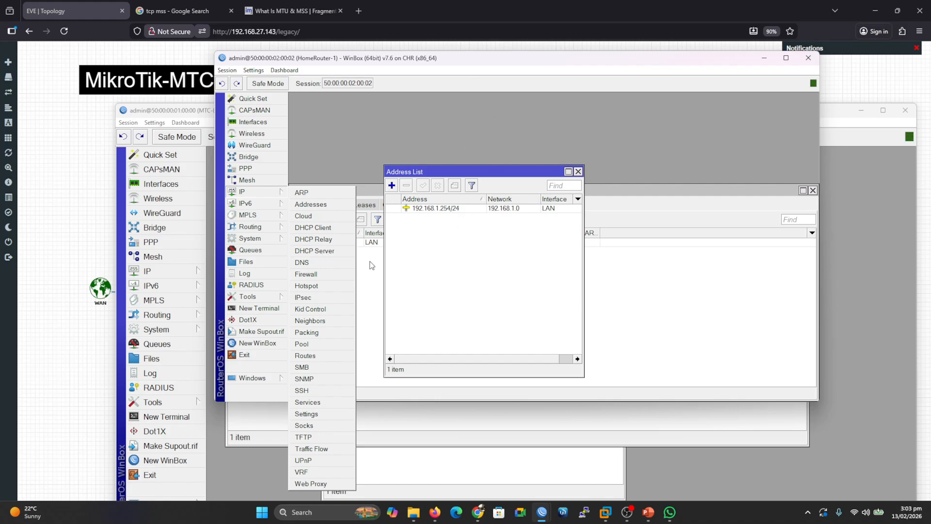
{"action": "left_click", "coordinate": [322, 250]}
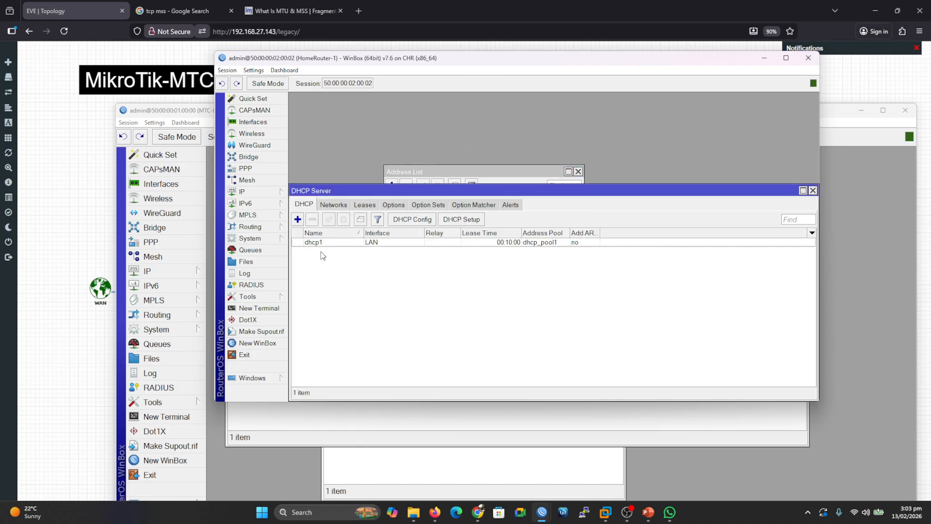
{"action": "double_click", "coordinate": [355, 243]}
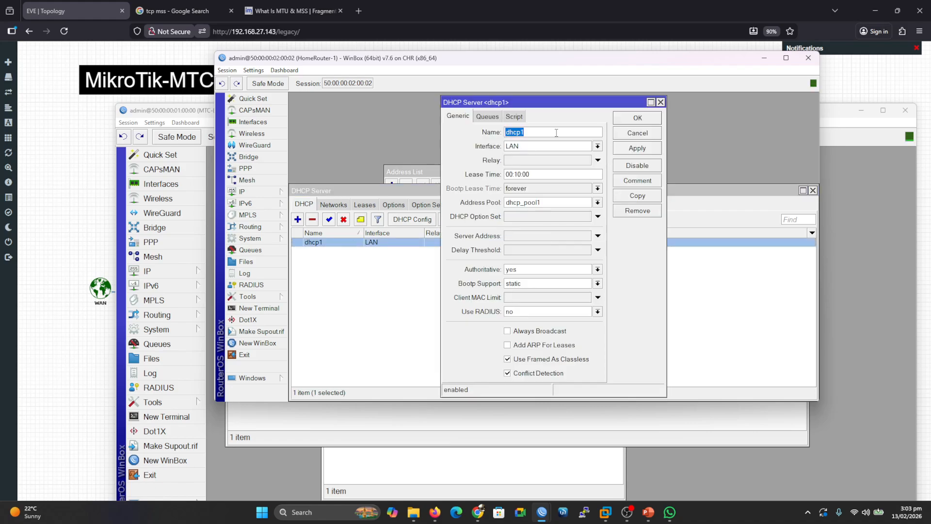
{"action": "left_click", "coordinate": [633, 132]}
Remove the 192.168.10.0/24 DHCP network and close the DHCP Server window.
{"action": "left_click", "coordinate": [341, 203]}
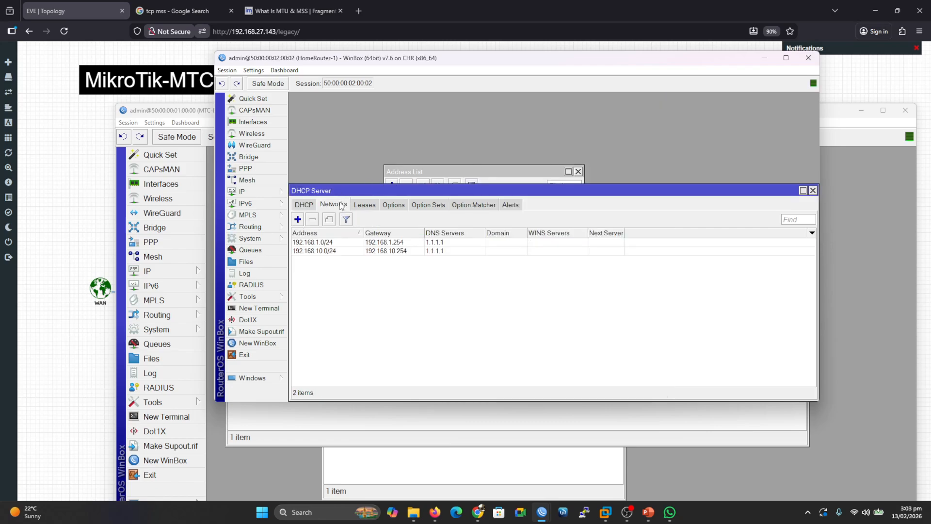
{"action": "left_click", "coordinate": [407, 252]}
{"action": "left_click", "coordinate": [313, 220]}
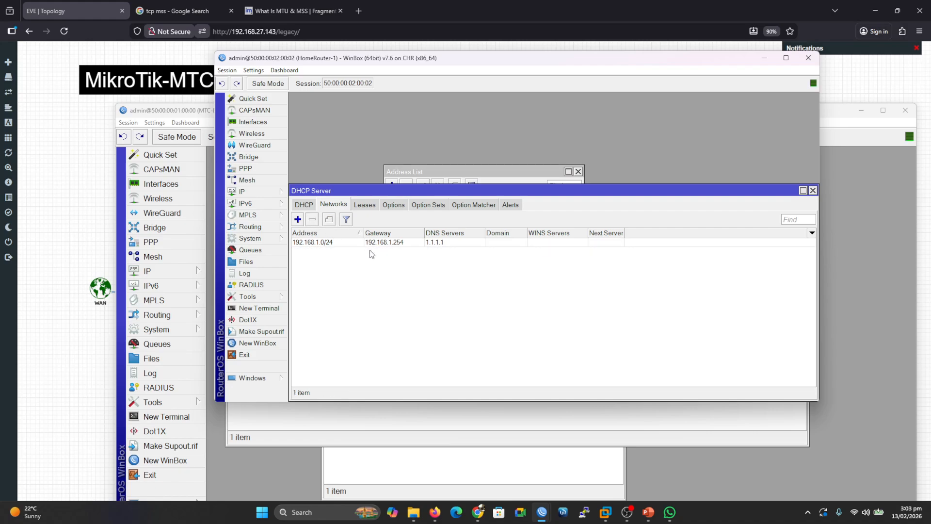
{"action": "left_click", "coordinate": [306, 205]}
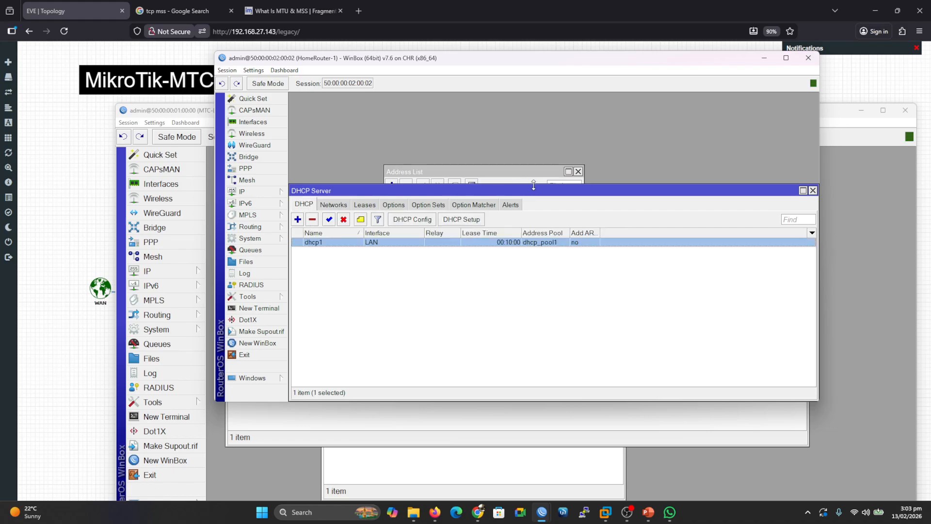
{"action": "left_click", "coordinate": [813, 191]}
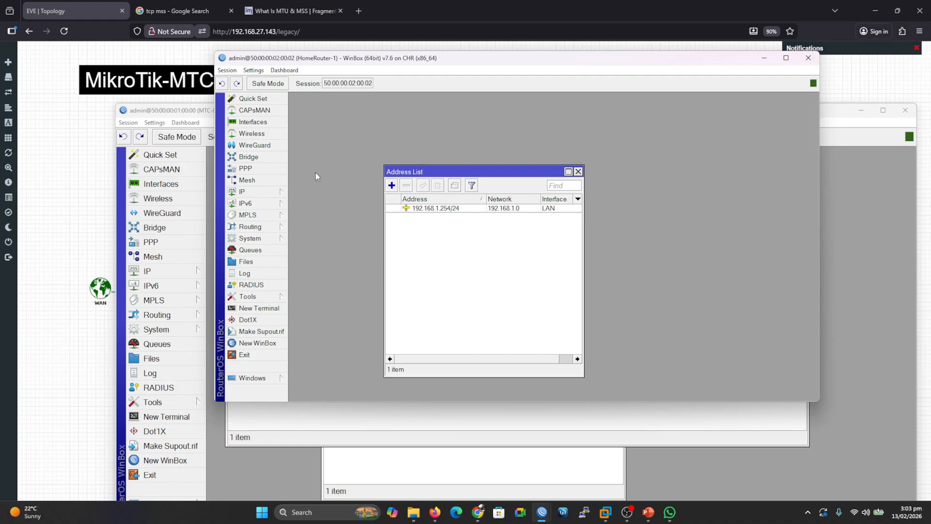
Inspect HomeRouter-1's firewall NAT rules and close the Firewall window.
{"action": "left_click", "coordinate": [265, 191]}
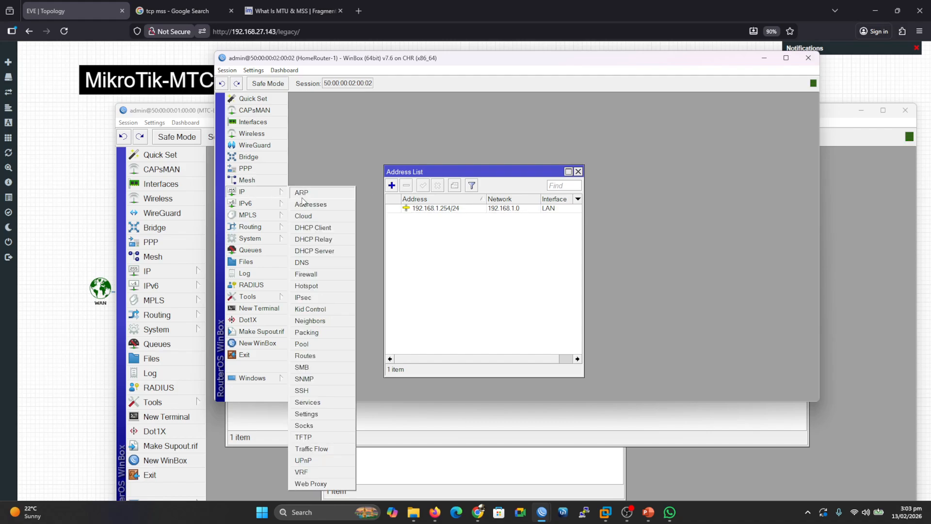
{"action": "left_click", "coordinate": [306, 275]}
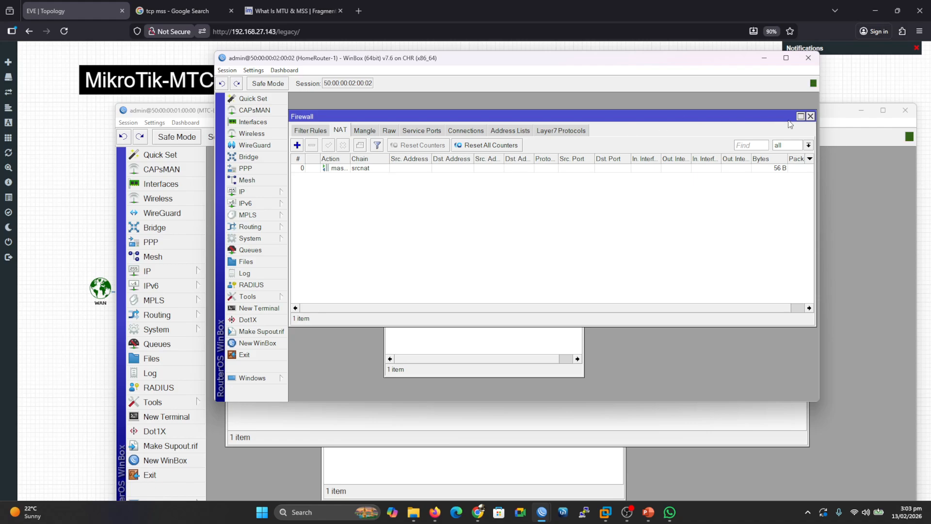
{"action": "left_click", "coordinate": [810, 116]}
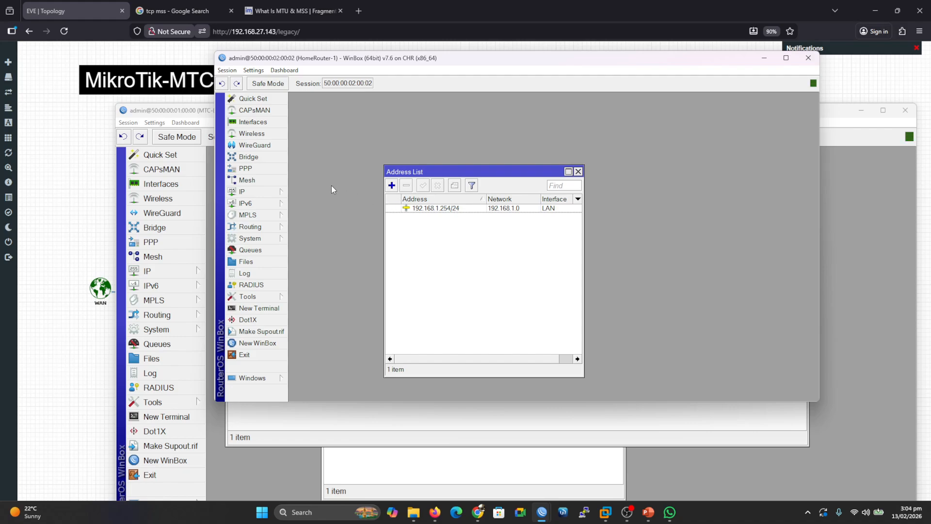
Add a PPPoE client dialing out as user1 with the account password, enabling Use Peer DNS, and save it.
{"action": "left_click", "coordinate": [247, 169]}
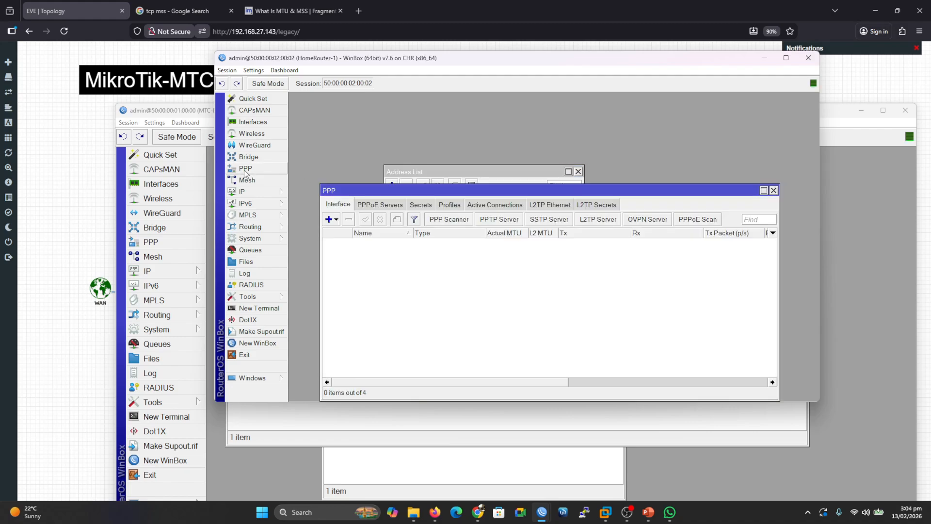
{"action": "left_click", "coordinate": [334, 220]}
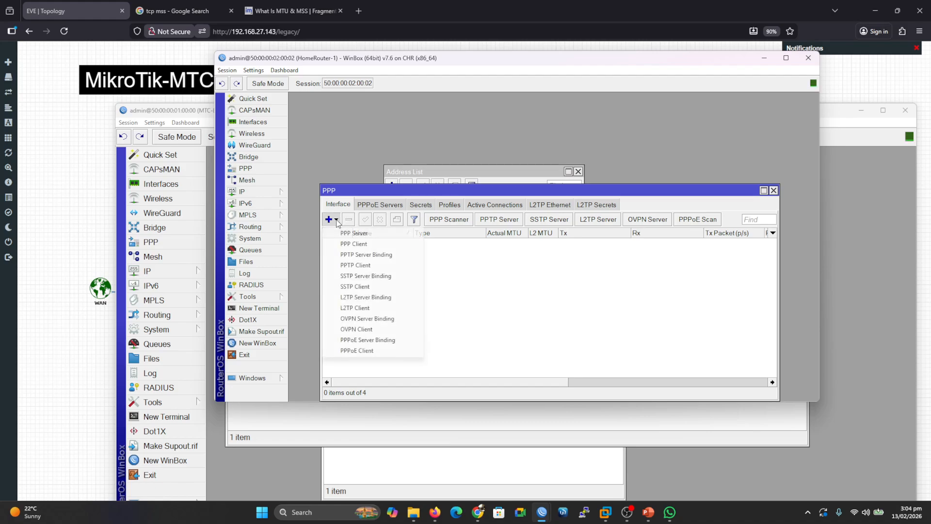
{"action": "left_click", "coordinate": [375, 351]}
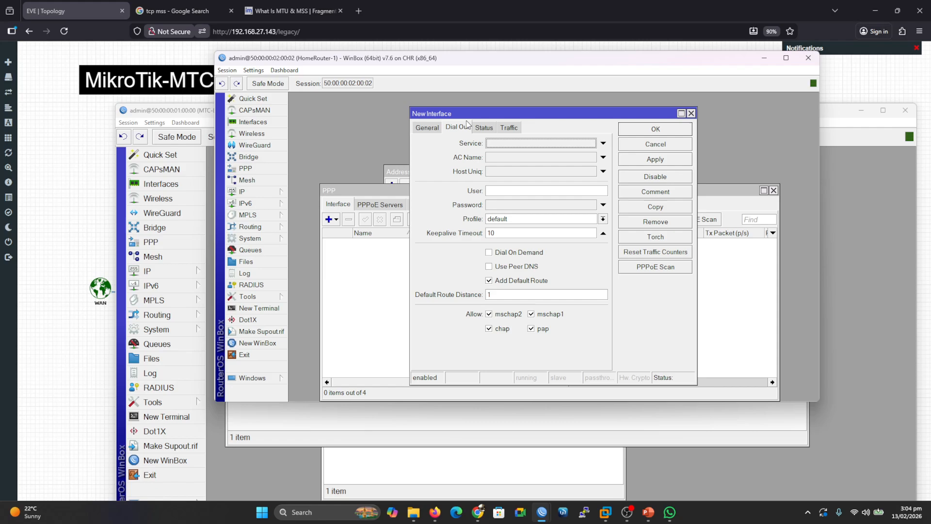
{"action": "left_click", "coordinate": [503, 191]}
{"action": "left_click", "coordinate": [508, 208]}
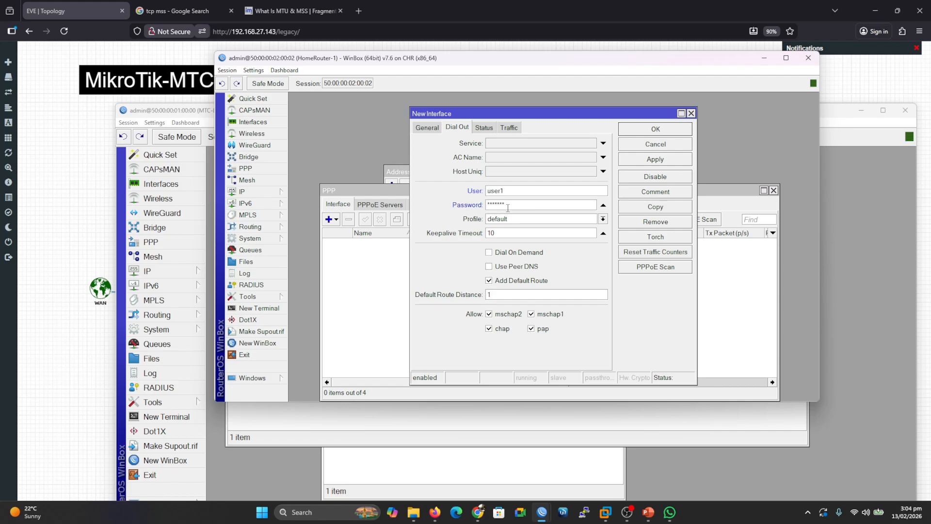
{"action": "left_click", "coordinate": [488, 266]}
{"action": "left_click", "coordinate": [662, 160]}
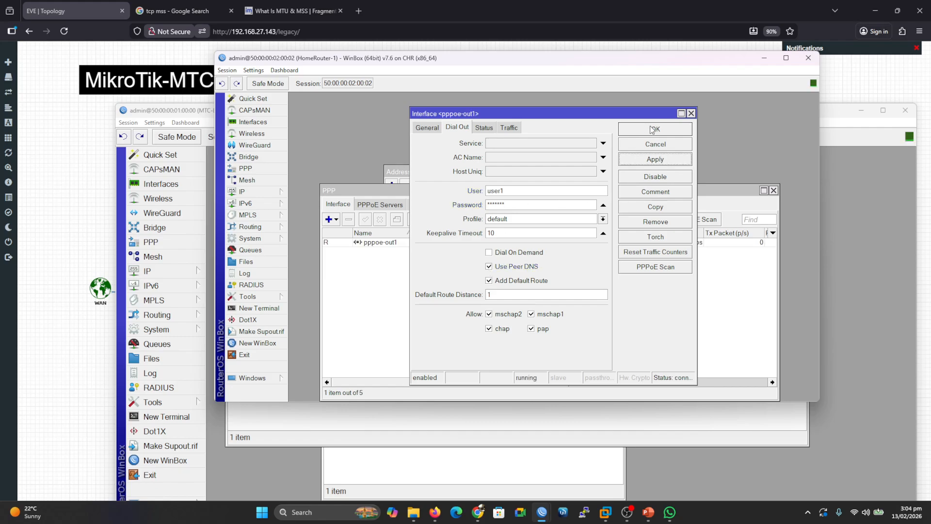
{"action": "left_click", "coordinate": [650, 130]}
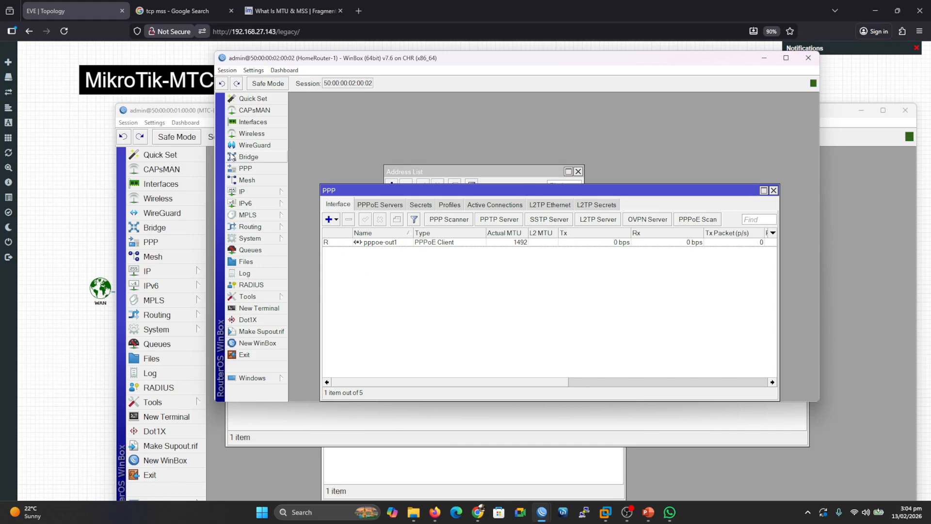
Check the PPP active connections on the Local-ISP router.
{"action": "left_click_drag", "start_coordinate": [309, 59], "coordinate": [431, 83]}
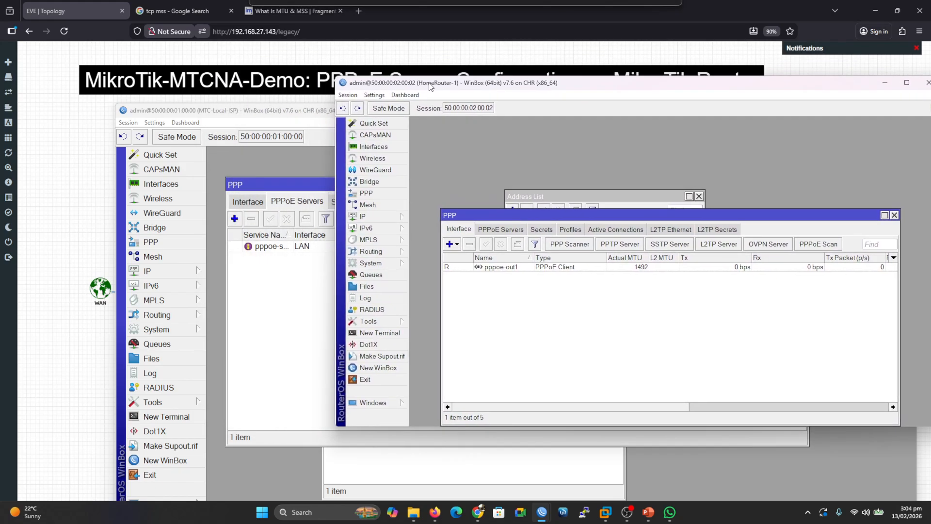
{"action": "left_click", "coordinate": [259, 112]}
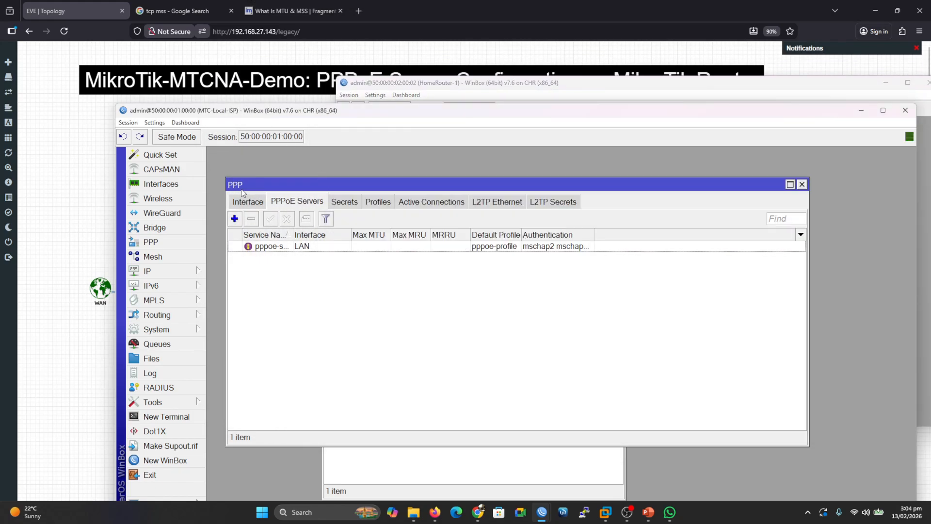
{"action": "left_click", "coordinate": [429, 203]}
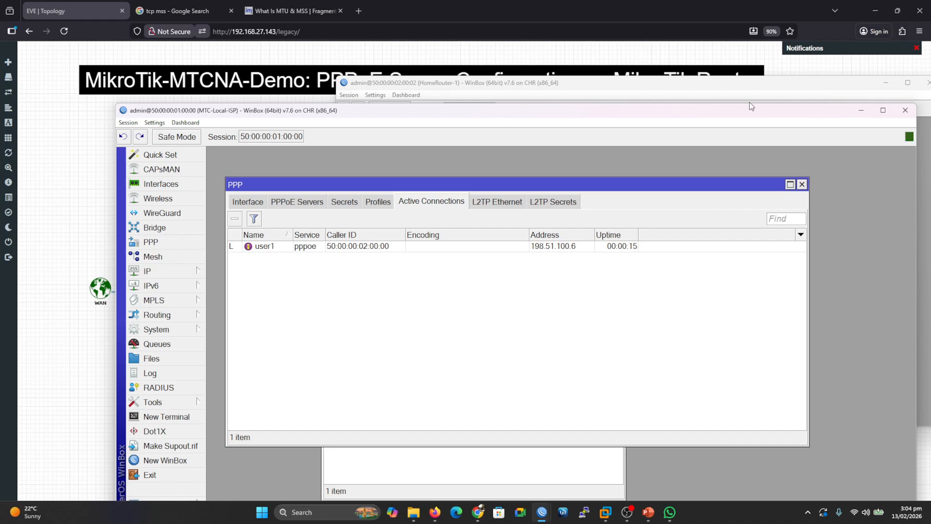
Minimize the WinBox windows and open the User-1 console and its network manager.
{"action": "left_click", "coordinate": [858, 111]}
{"action": "left_click", "coordinate": [859, 105]}
{"action": "left_click", "coordinate": [642, 127]}
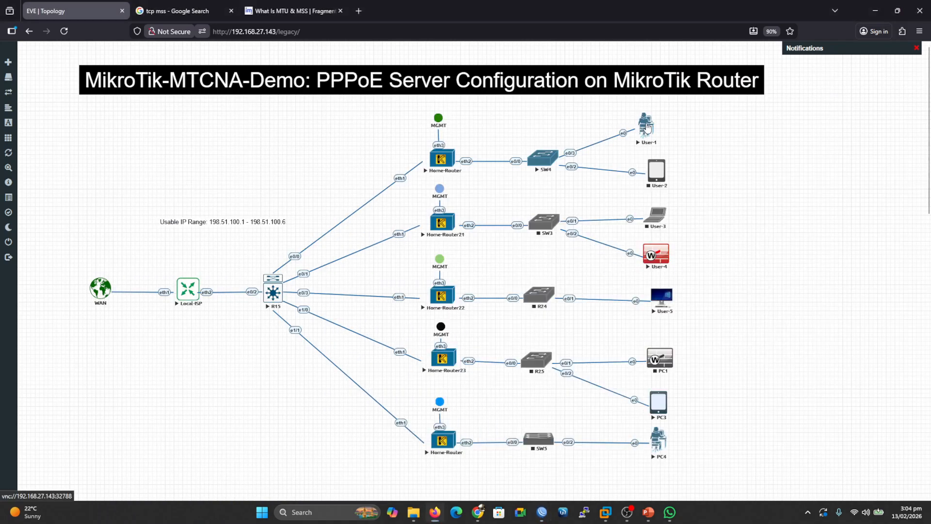
{"action": "right_click", "coordinate": [402, 209]}
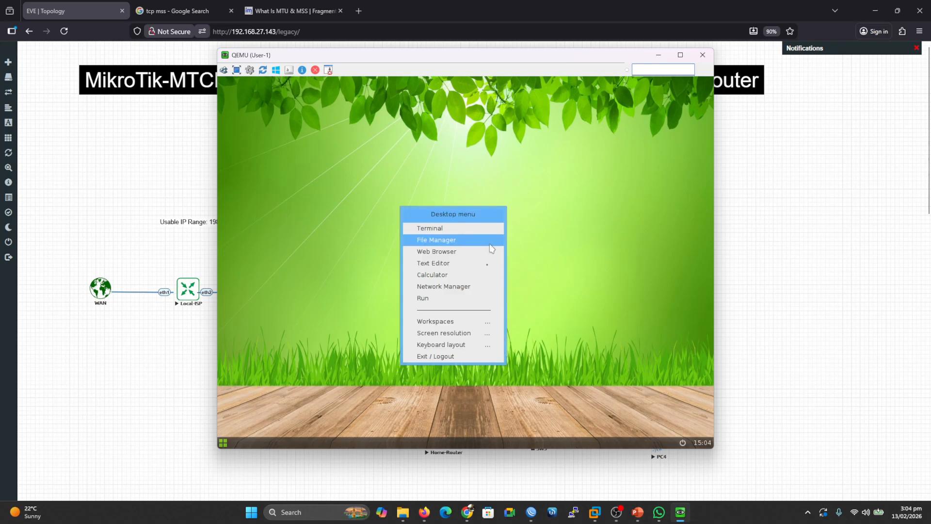
{"action": "left_click", "coordinate": [443, 295]}
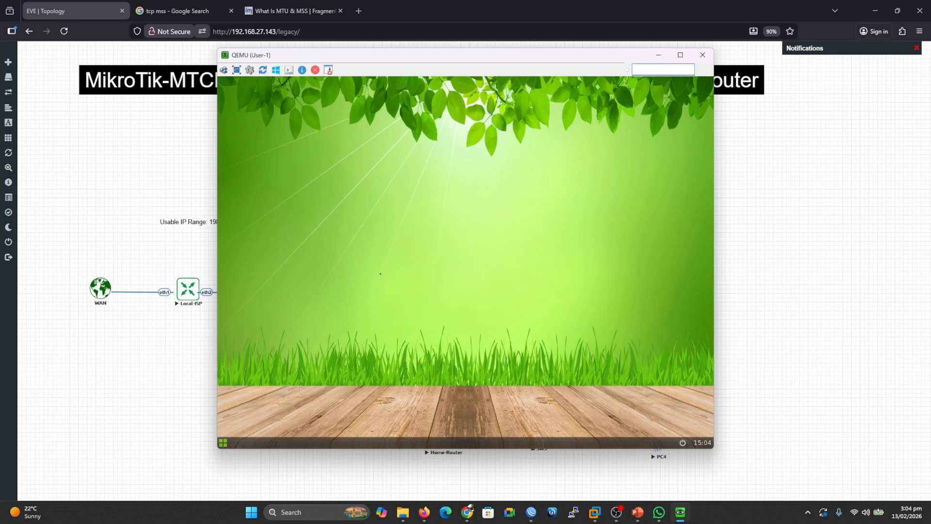
{"action": "left_click", "coordinate": [392, 245]}
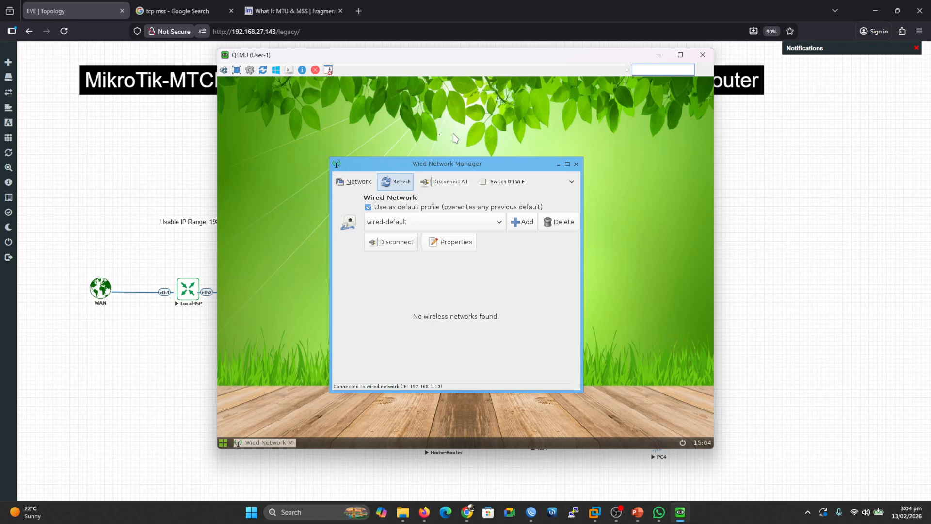
Ping 1.1.1.1 from a User-1 terminal, stop it, and close the console window.
{"action": "right_click", "coordinate": [425, 126]}
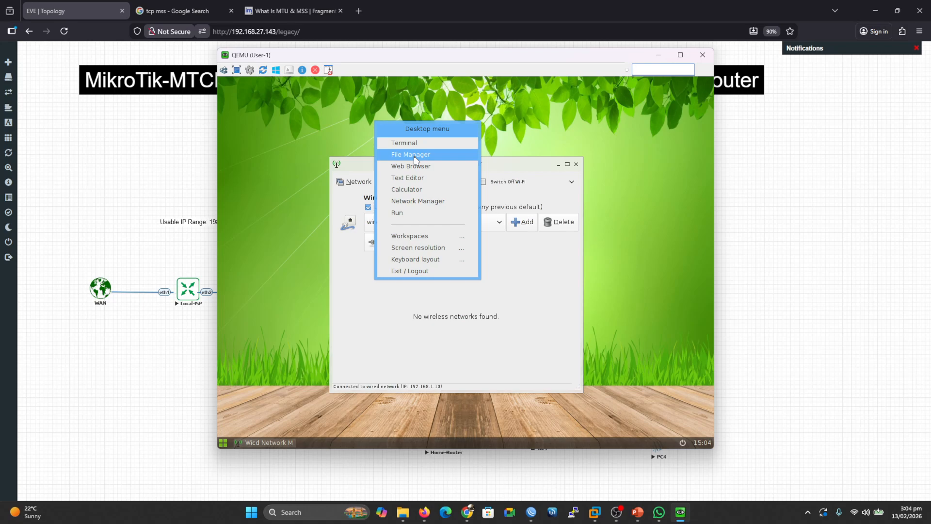
{"action": "left_click", "coordinate": [395, 144]}
{"action": "type", "text": "ping 1.1.1.1"}
{"action": "key", "text": "Return"}
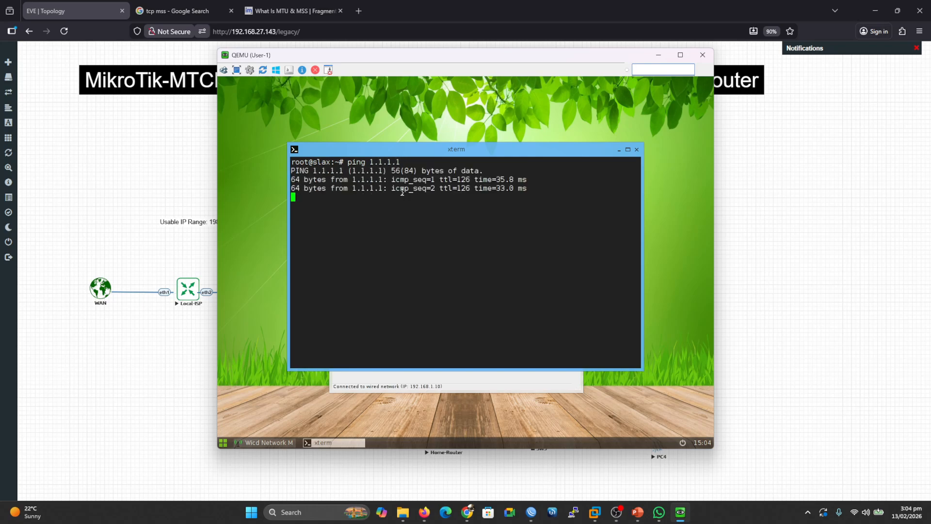
{"action": "key", "text": "ctrl+c"}
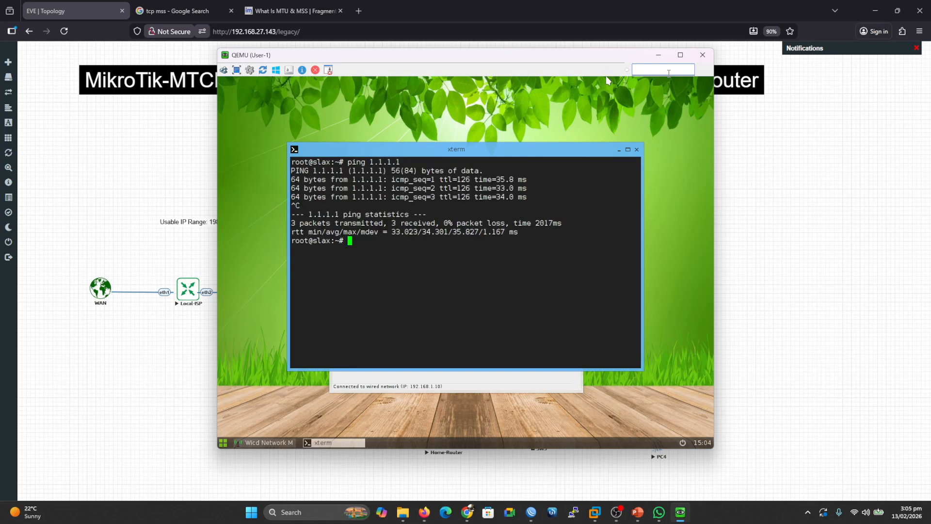
{"action": "left_click", "coordinate": [702, 55]}
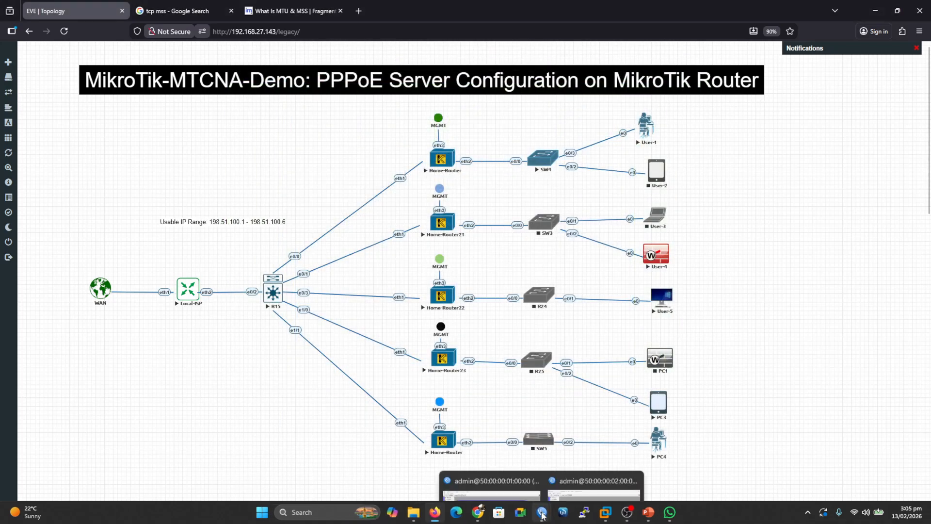
Bring up the HomeRouter-1 WinBox window and close it.
{"action": "left_click", "coordinate": [594, 454]}
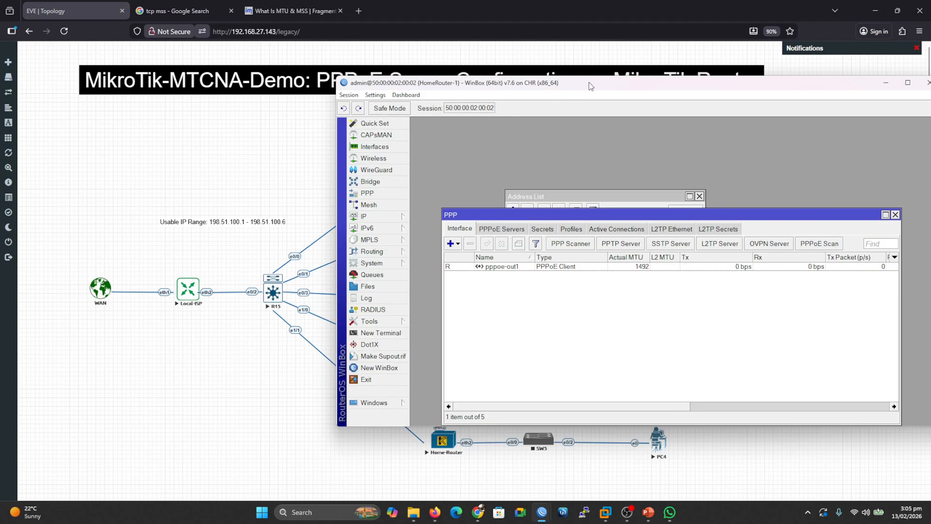
{"action": "left_click_drag", "start_coordinate": [589, 82], "coordinate": [437, 108]}
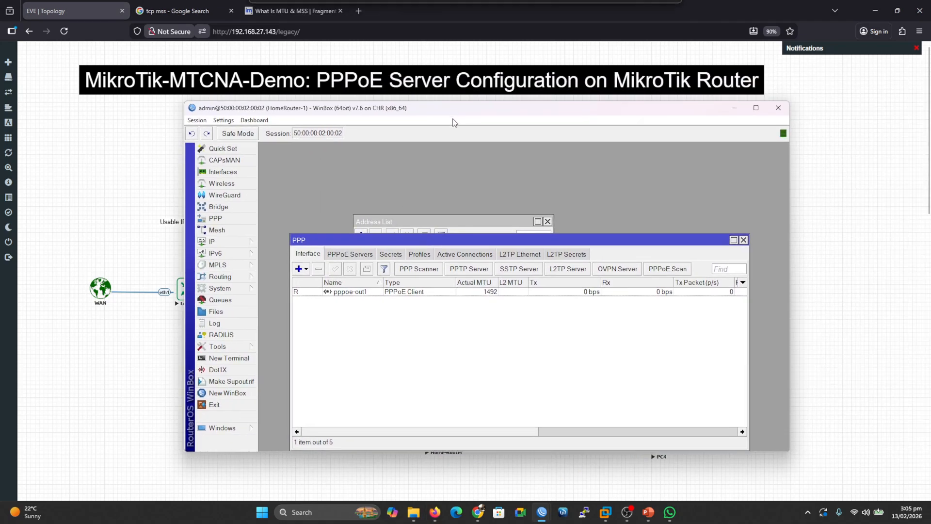
{"action": "left_click", "coordinate": [779, 111]}
Open a new WinBox session and connect to HomeRouter-2 from the neighbors list.
{"action": "left_click", "coordinate": [541, 512]}
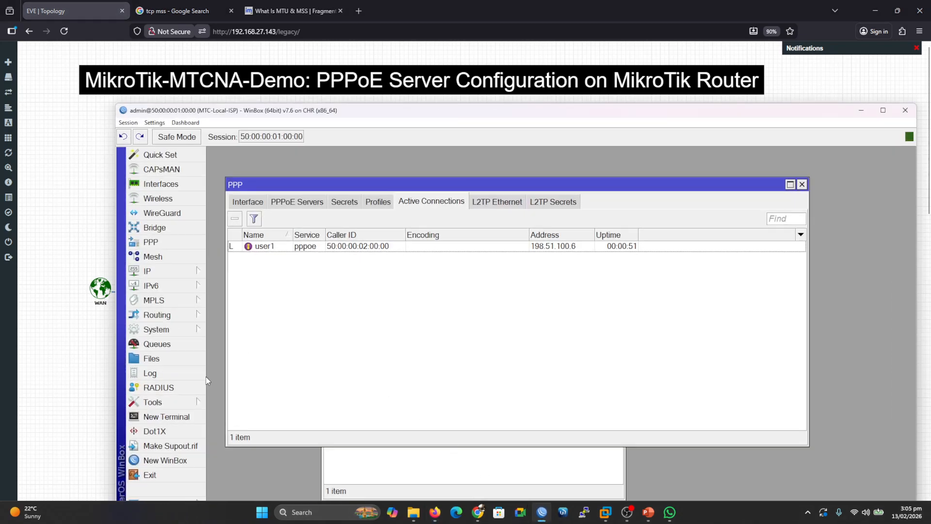
{"action": "left_click", "coordinate": [165, 460]}
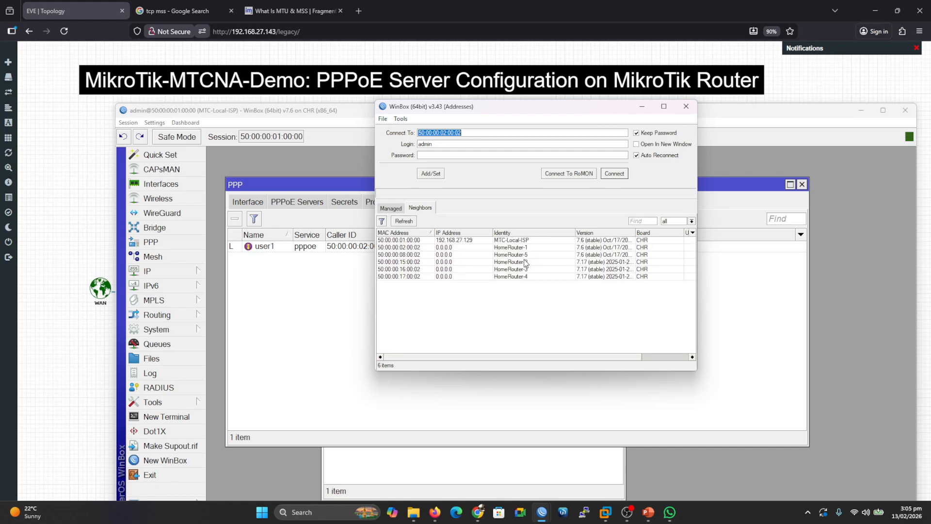
{"action": "left_click", "coordinate": [526, 263]}
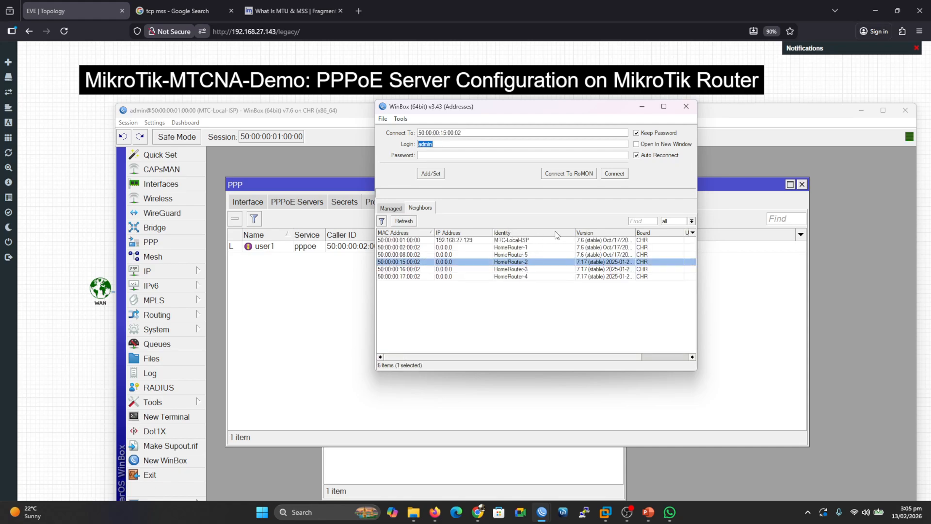
{"action": "left_click", "coordinate": [623, 176]}
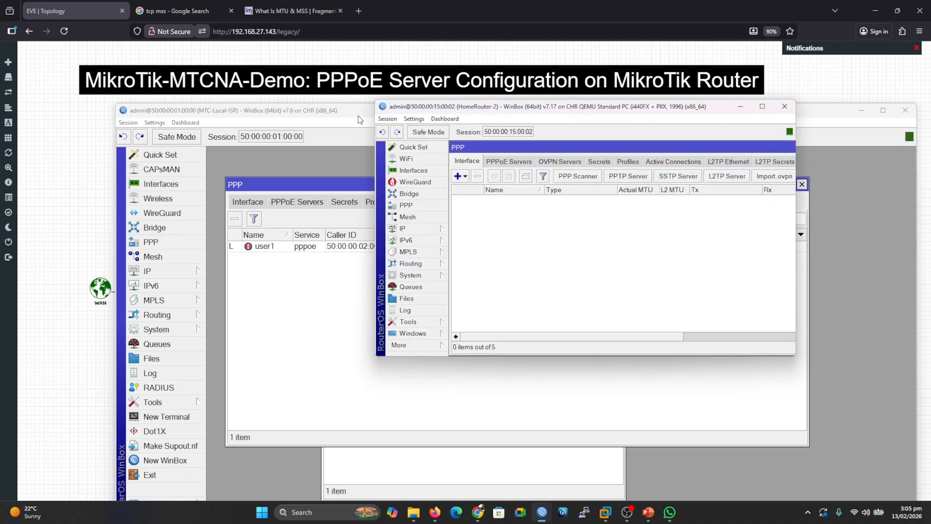
{"action": "left_click_drag", "start_coordinate": [534, 99], "coordinate": [400, 94]}
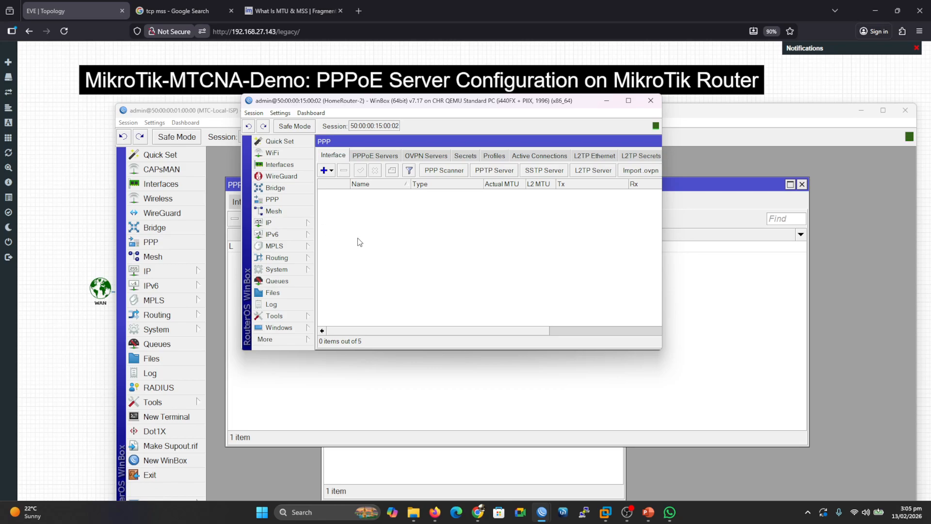
Check the DHCP server network settings on HomeRouter-2.
{"action": "left_click", "coordinate": [294, 223]}
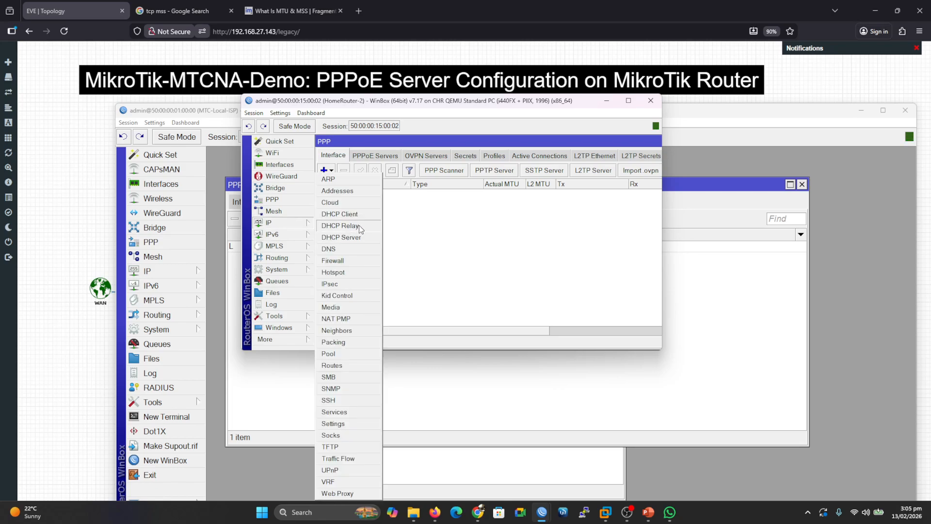
{"action": "left_click", "coordinate": [353, 240]}
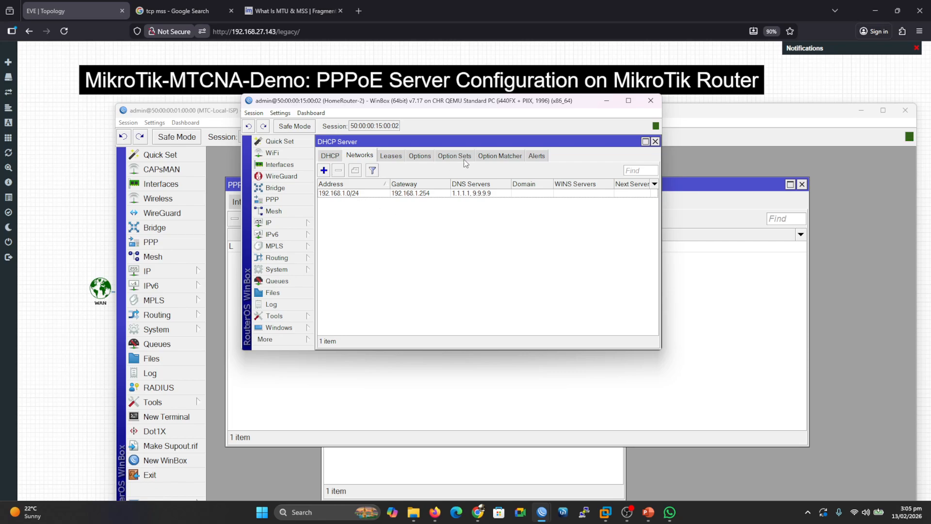
{"action": "left_click", "coordinate": [655, 141]}
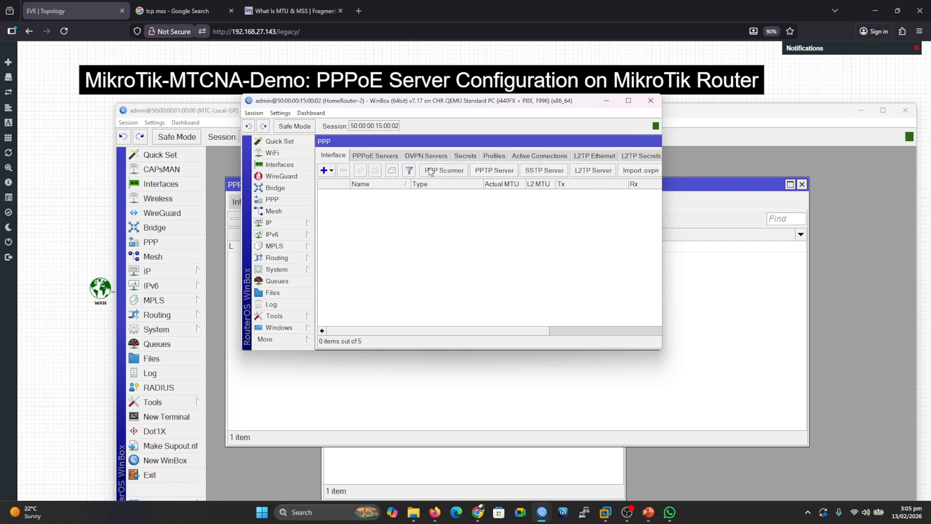
Add a PPPoE client dialing out as user2 with the account password, enabling Use Peer DNS, and save it.
{"action": "left_click", "coordinate": [330, 171]}
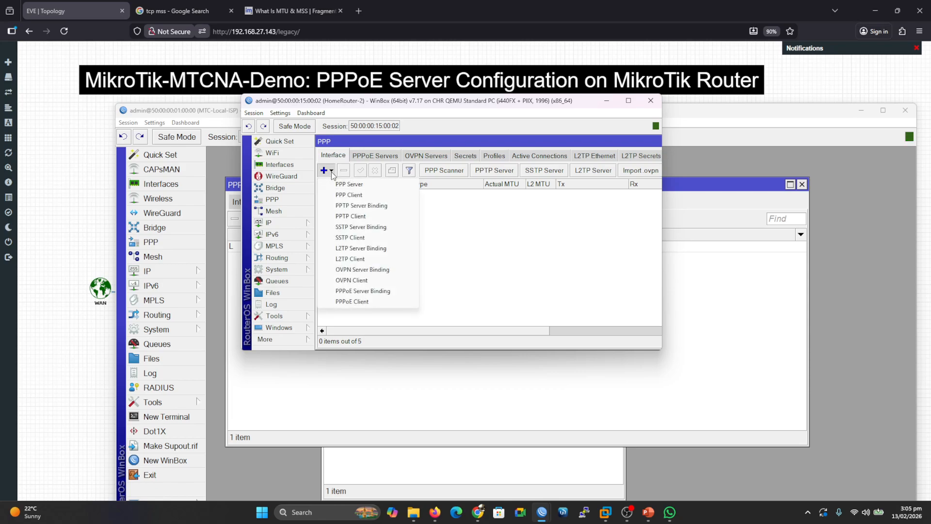
{"action": "left_click", "coordinate": [353, 301]}
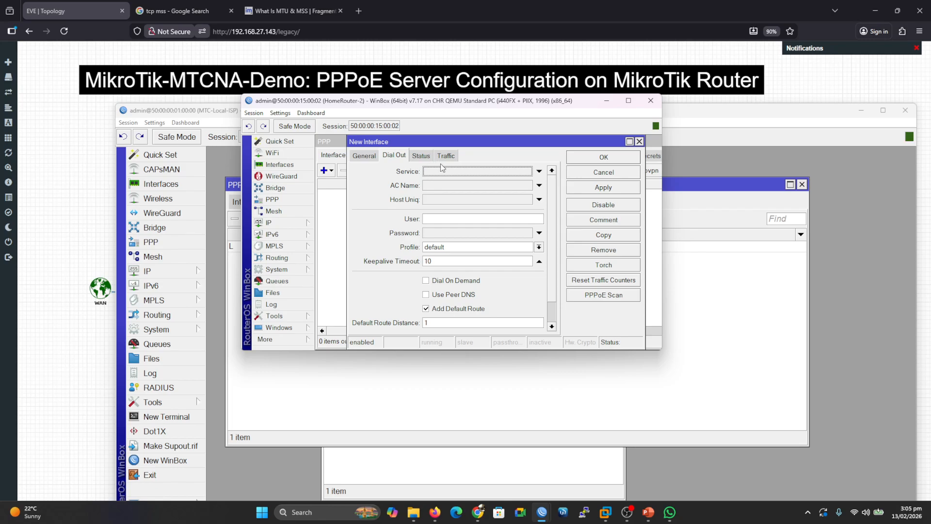
{"action": "left_click", "coordinate": [438, 219]}
{"action": "left_click", "coordinate": [439, 234]}
{"action": "type", "text": "****"}
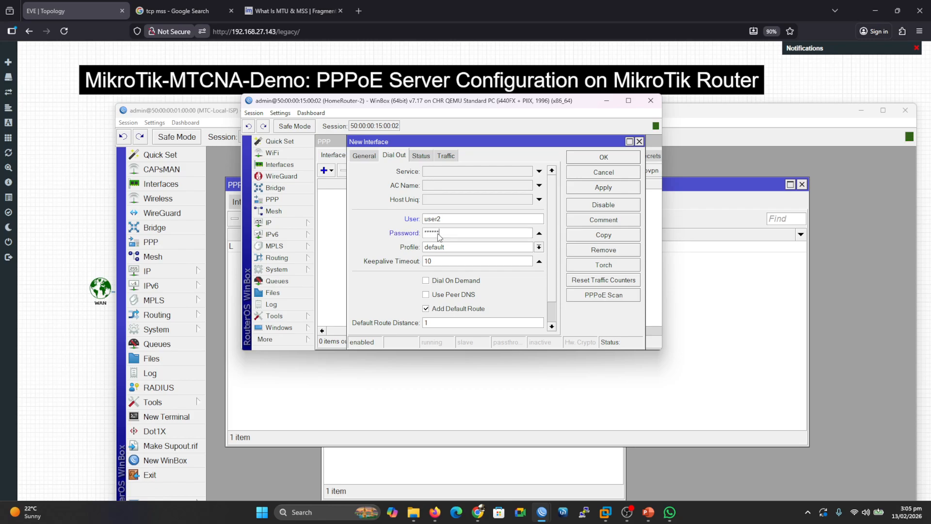
{"action": "left_click", "coordinate": [426, 295]}
{"action": "left_click", "coordinate": [609, 190]}
{"action": "left_click", "coordinate": [604, 157]}
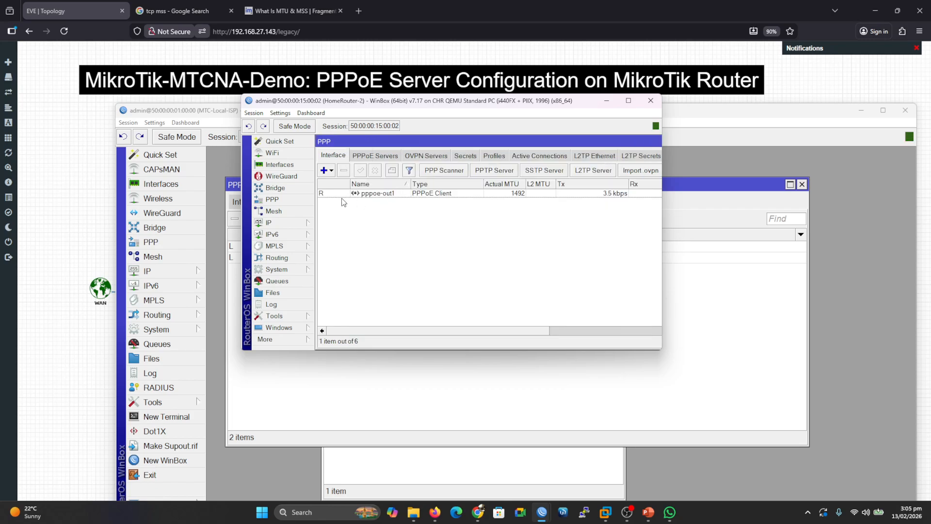
Minimize the WinBox windows after checking active connections, and start the SW3 switch in the topology.
{"action": "left_click", "coordinate": [607, 101]}
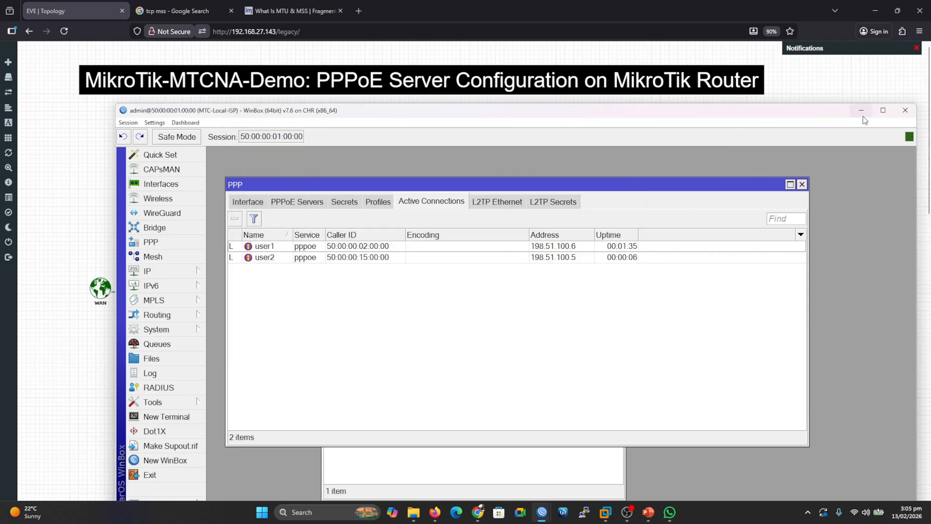
{"action": "left_click", "coordinate": [862, 111]}
{"action": "right_click", "coordinate": [535, 233]}
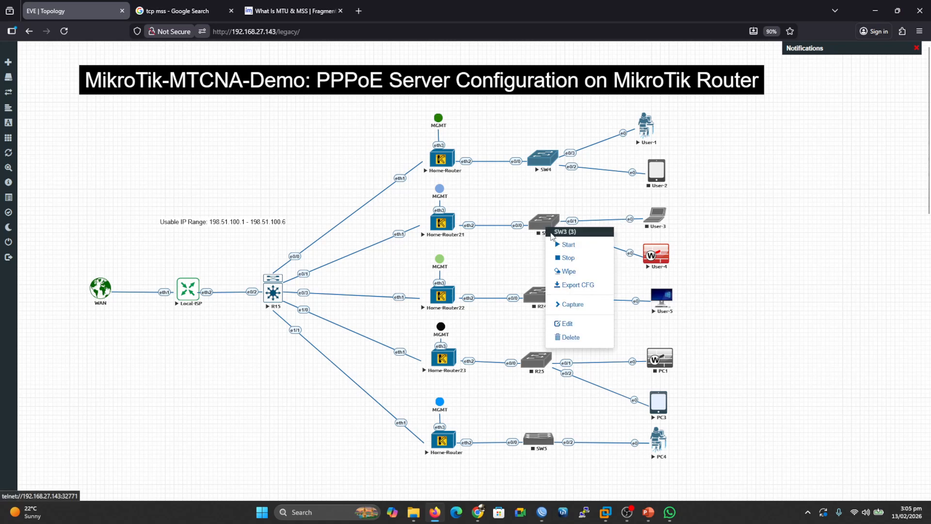
{"action": "left_click", "coordinate": [557, 244]}
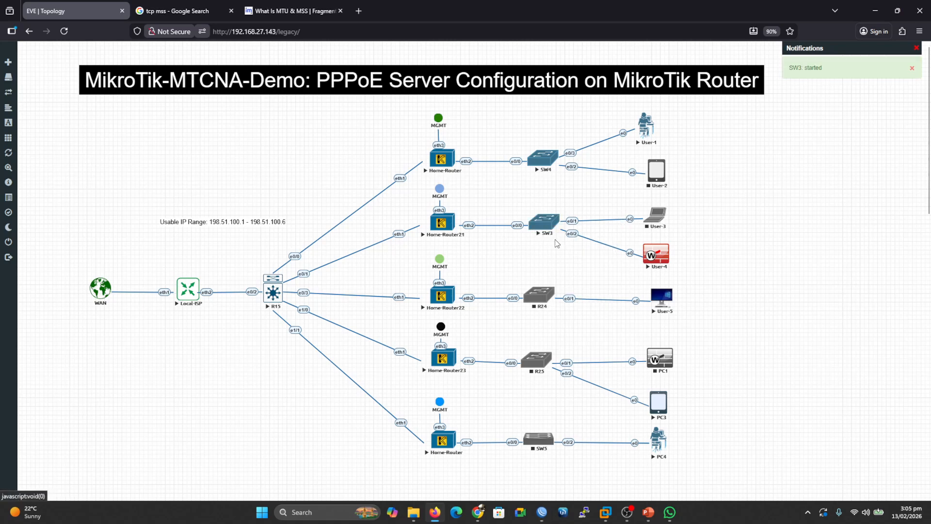
Open the User-4 console and connect its wired network through the network manager.
{"action": "left_click", "coordinate": [653, 254]}
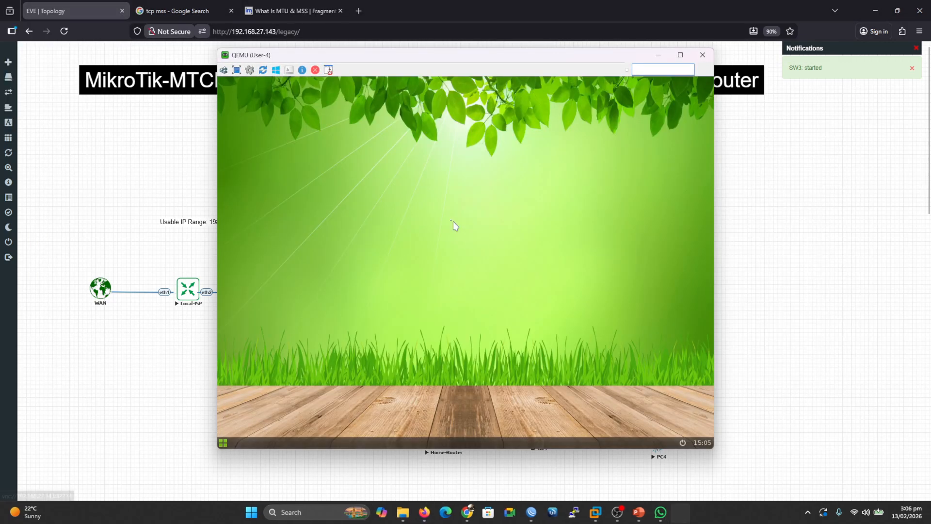
{"action": "right_click", "coordinate": [453, 224]}
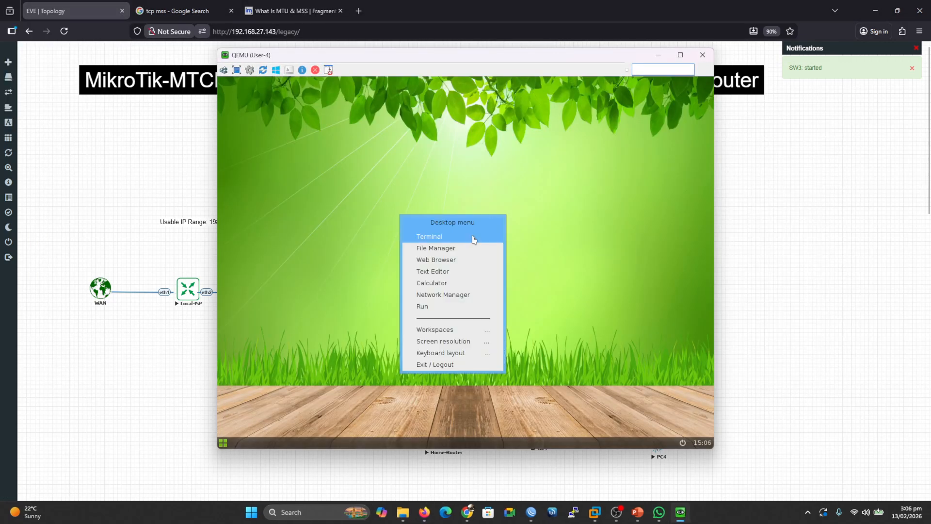
{"action": "left_click", "coordinate": [447, 295]}
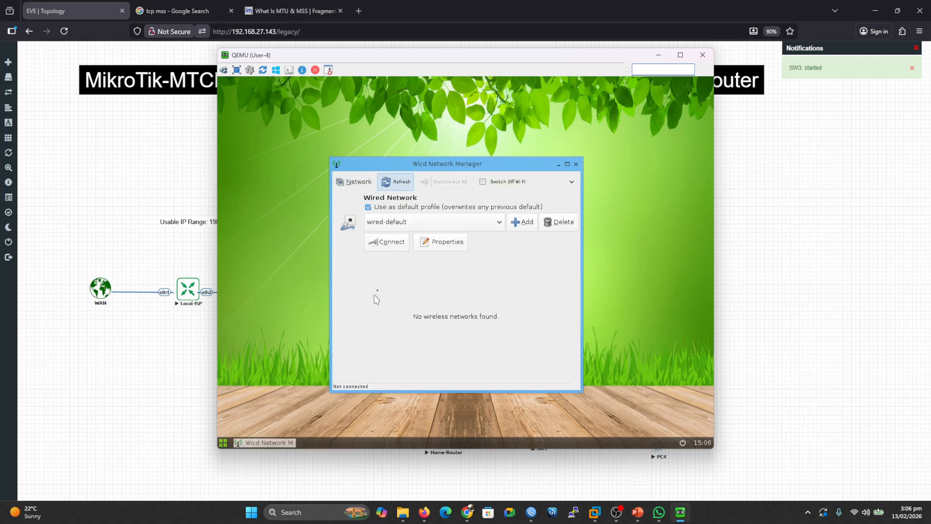
{"action": "left_click", "coordinate": [393, 242]}
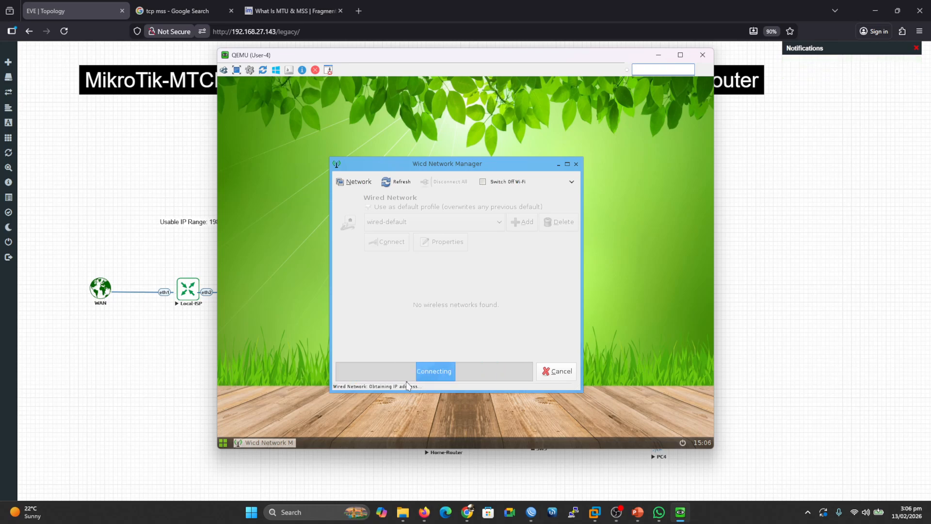
Open a terminal on User-4 and enter the command ping 1.1.1.1.
{"action": "right_click", "coordinate": [439, 131]}
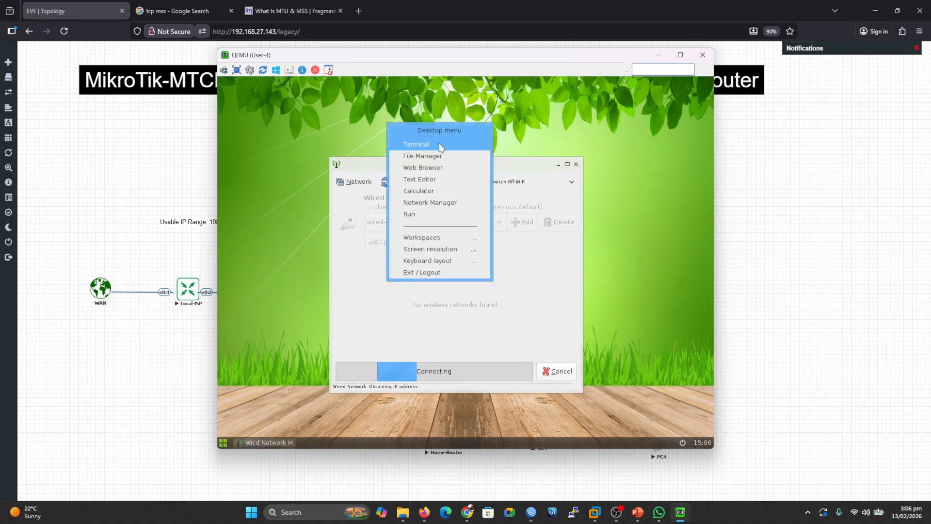
{"action": "left_click", "coordinate": [422, 144]}
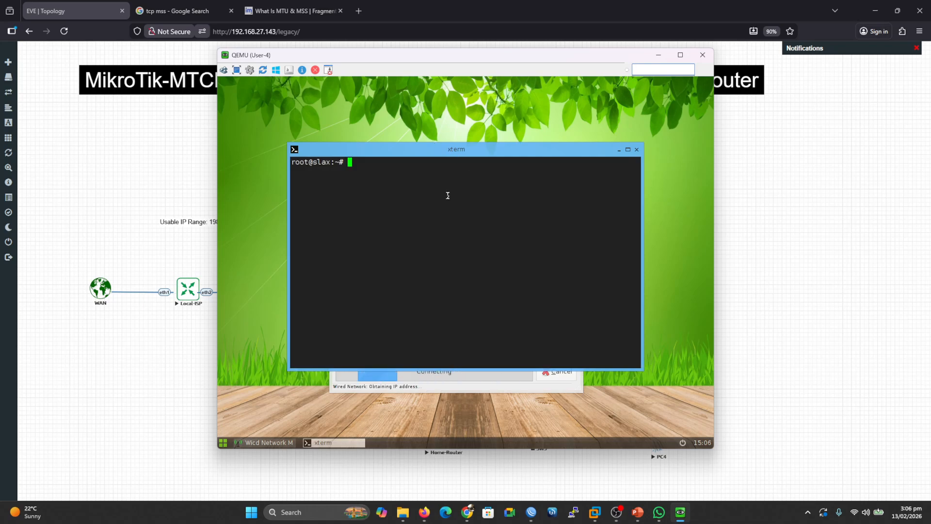
{"action": "type", "text": "ping 1.1.1.1"}
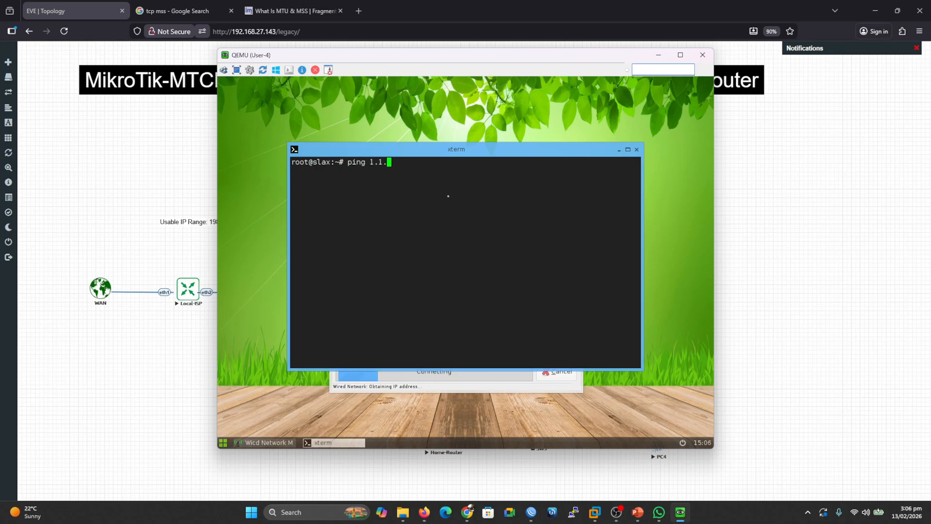
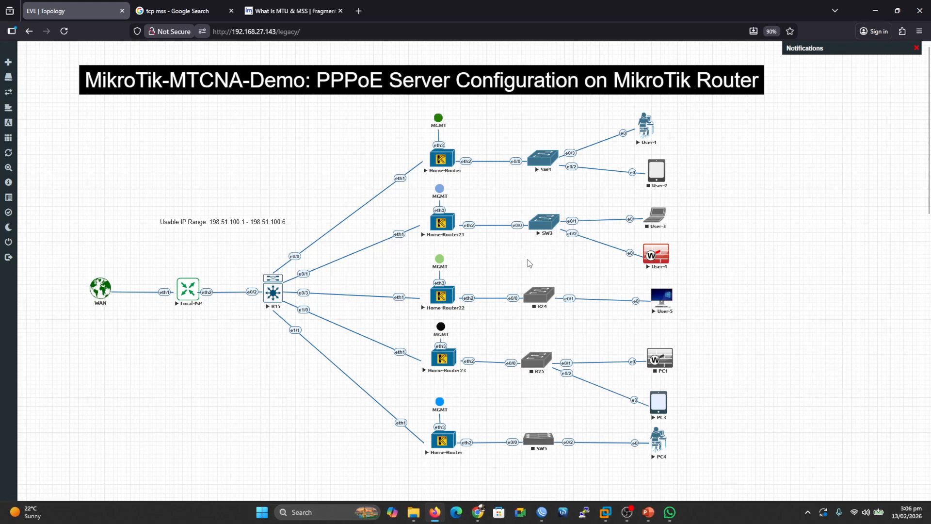
Start the R24, R25 and SW5 switches in the topology.
{"action": "right_click", "coordinate": [538, 296]}
{"action": "left_click", "coordinate": [560, 312]}
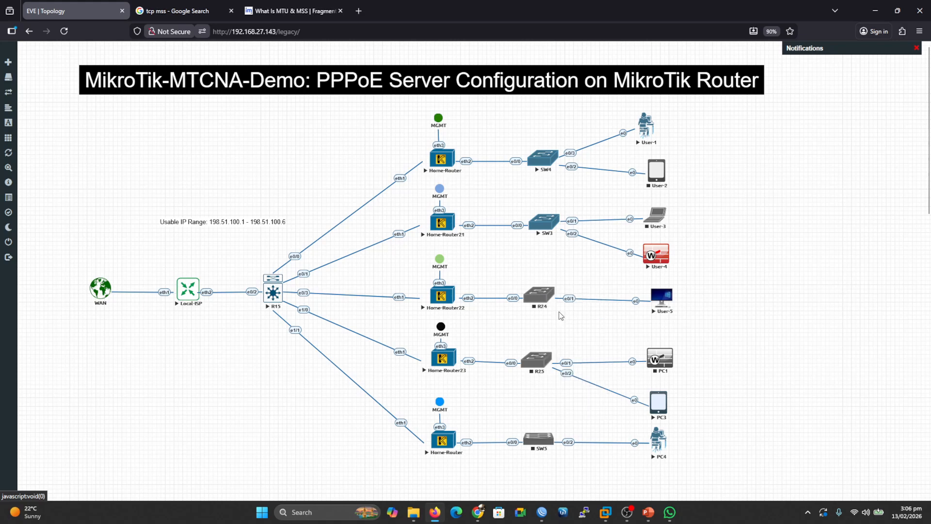
{"action": "right_click", "coordinate": [539, 362]}
{"action": "left_click", "coordinate": [563, 378]}
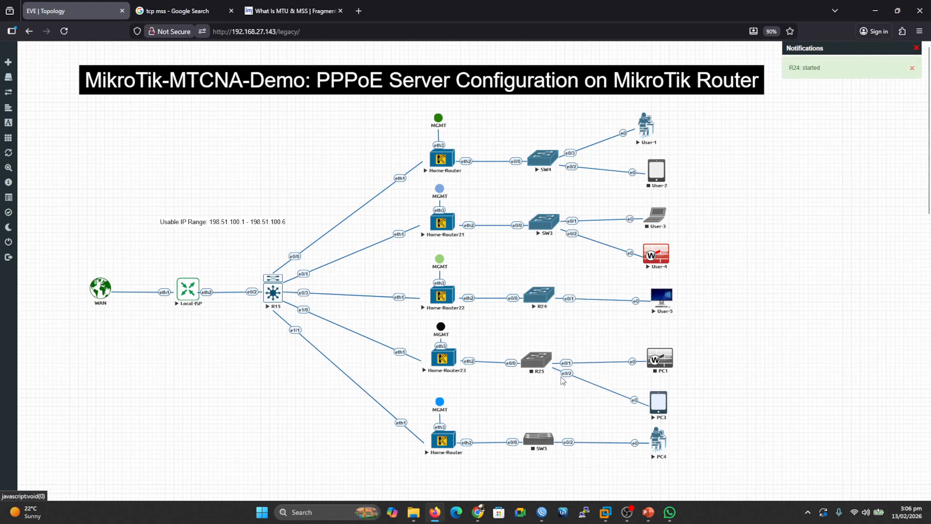
{"action": "right_click", "coordinate": [538, 440]}
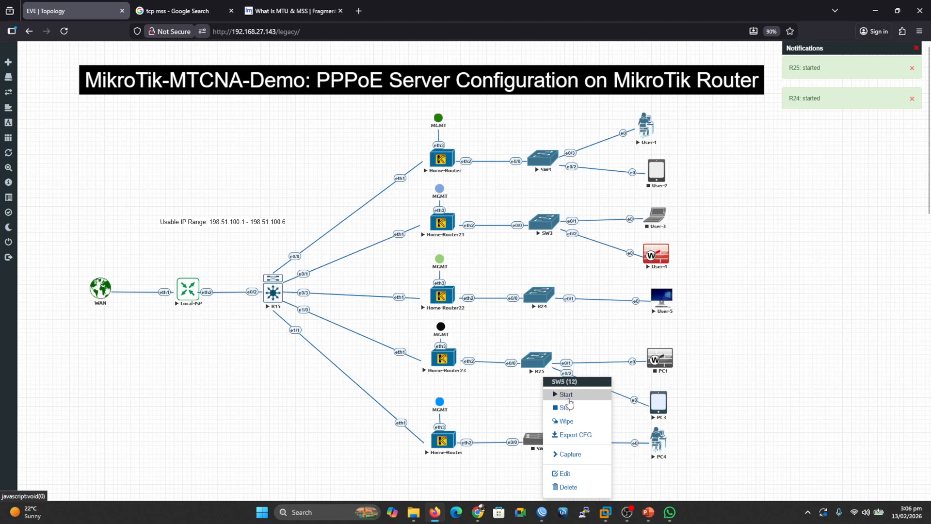
{"action": "left_click", "coordinate": [564, 394]}
Check the firewall NAT rules on HomeRouter-2 and minimize its WinBox window.
{"action": "mouse_move", "coordinate": [542, 513]}
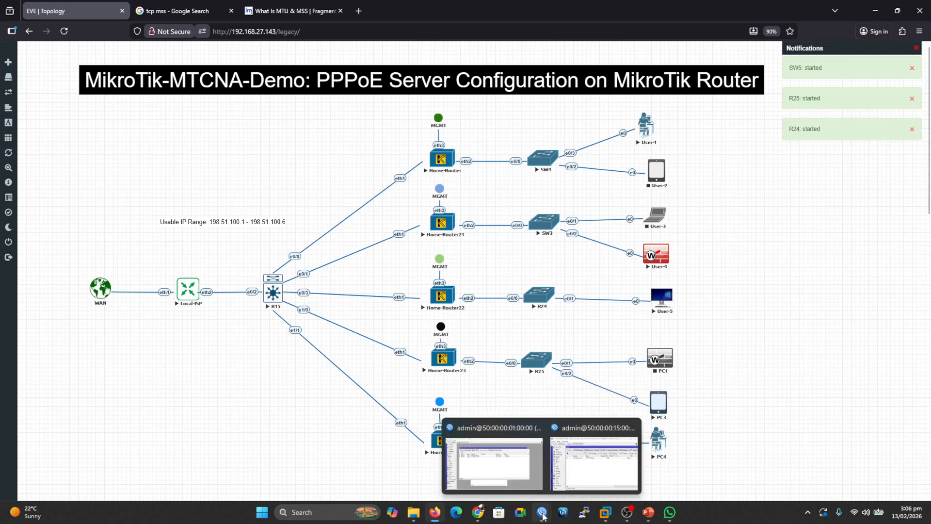
{"action": "left_click", "coordinate": [582, 456]}
{"action": "left_click", "coordinate": [281, 223]}
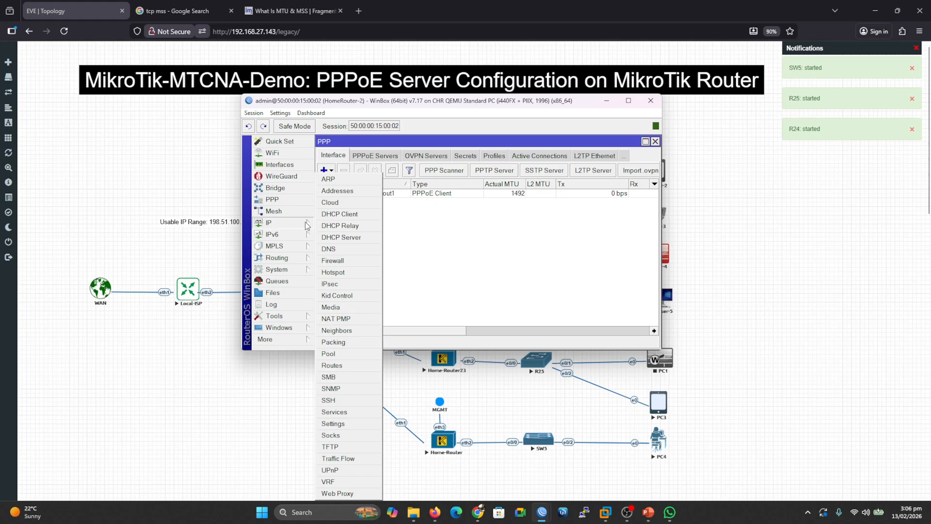
{"action": "left_click", "coordinate": [339, 264]}
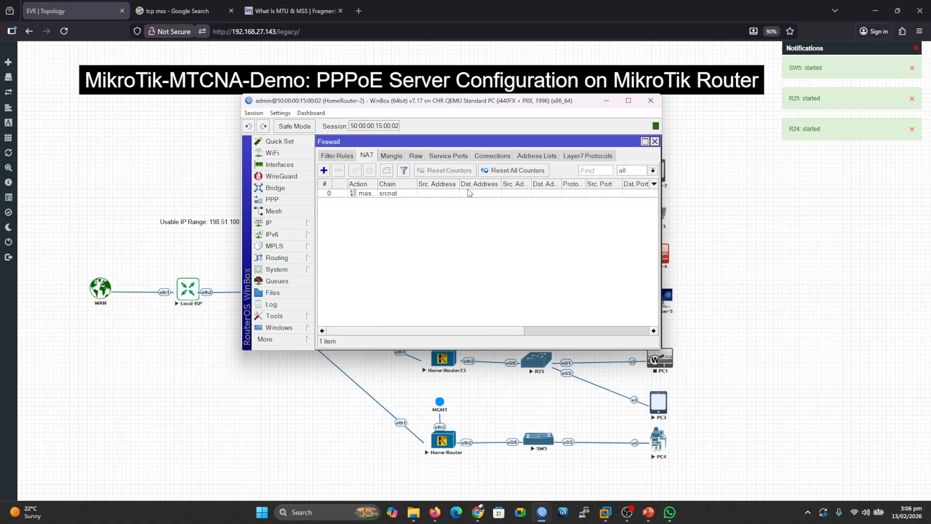
{"action": "left_click", "coordinate": [657, 104]}
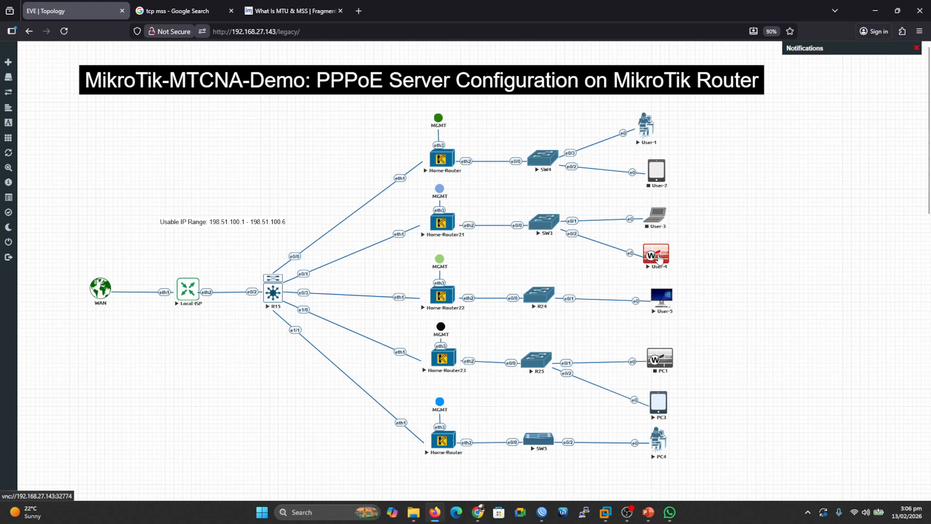
Run the ping to 1.1.1.1 in User-4's terminal and close the console.
{"action": "left_click", "coordinate": [656, 255]}
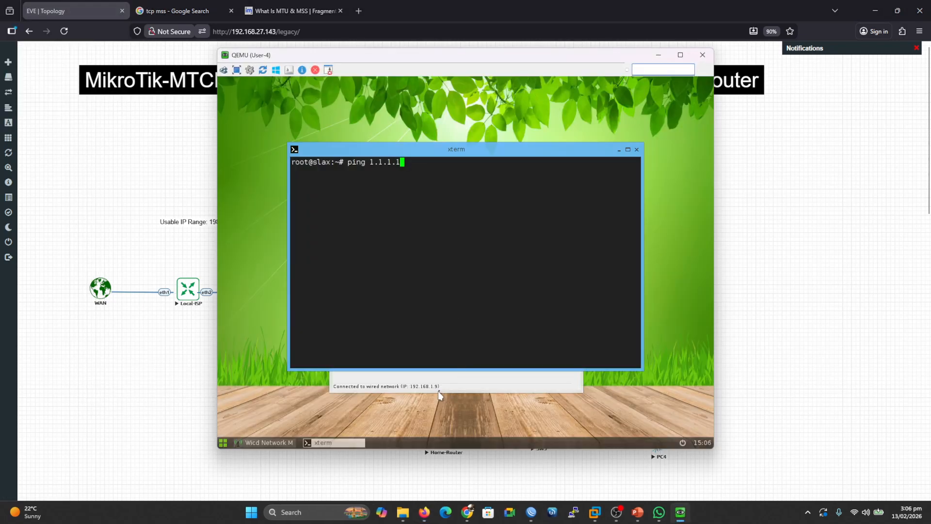
{"action": "key", "text": "Return"}
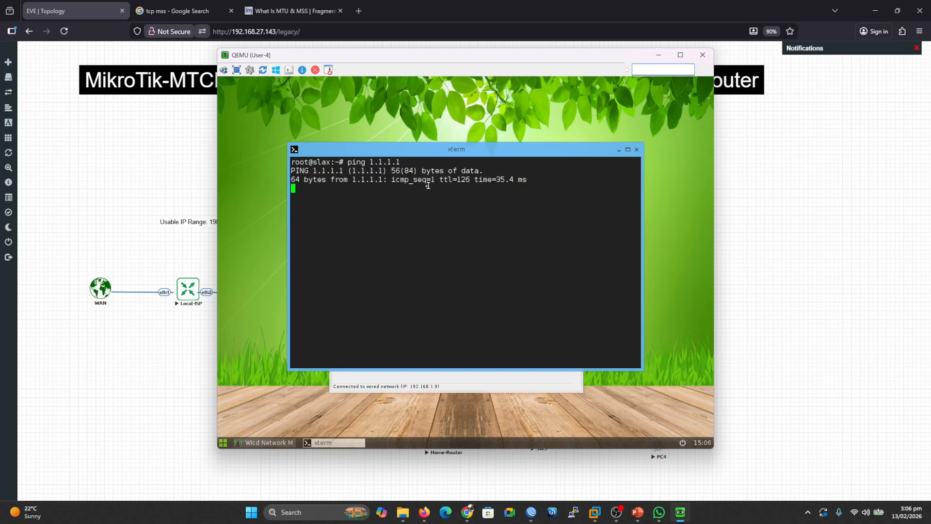
{"action": "left_click", "coordinate": [702, 54]}
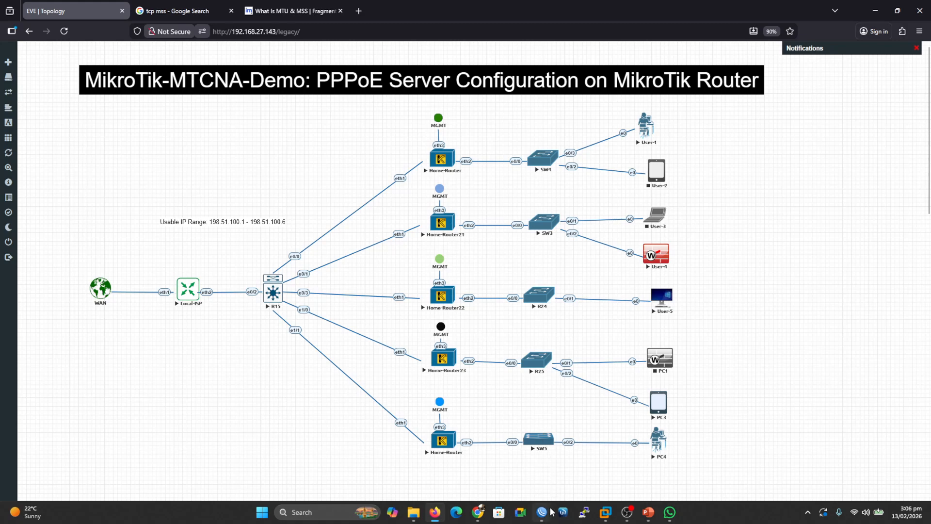
Close the HomeRouter-2 WinBox and open a new WinBox session connected to HomeRouter-3.
{"action": "mouse_move", "coordinate": [543, 512]}
{"action": "left_click", "coordinate": [498, 464]}
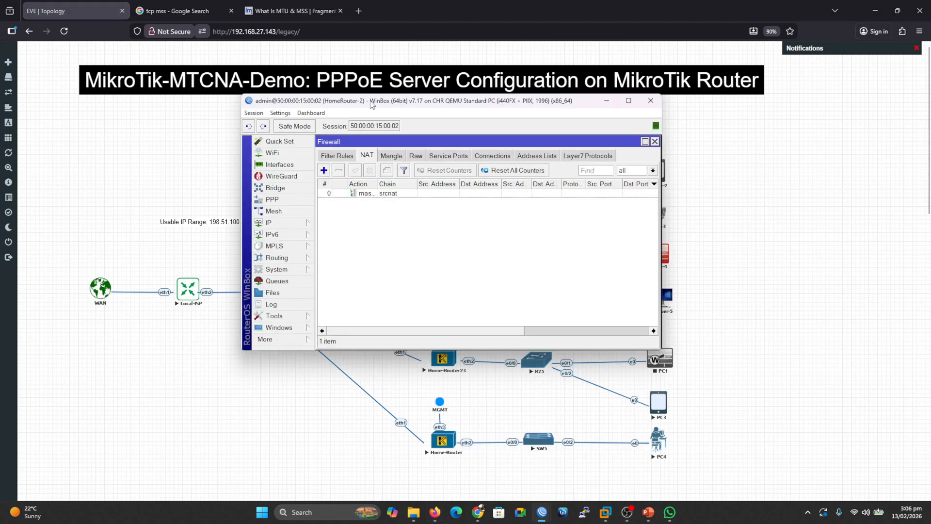
{"action": "left_click", "coordinate": [650, 101]}
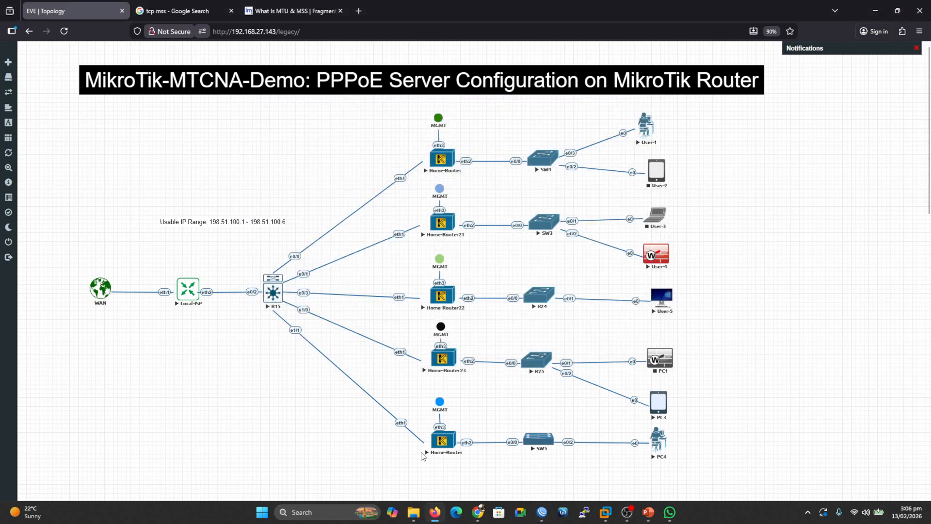
{"action": "left_click", "coordinate": [542, 512]}
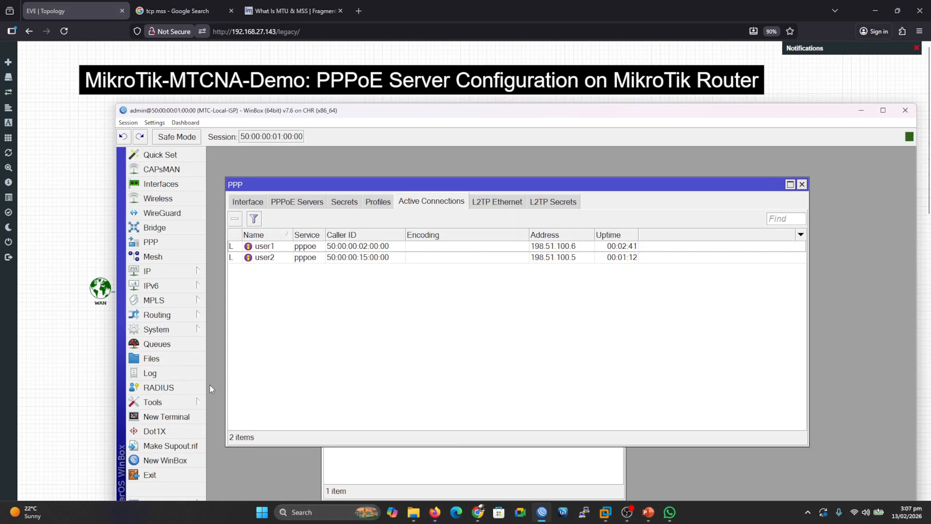
{"action": "left_click", "coordinate": [151, 460]}
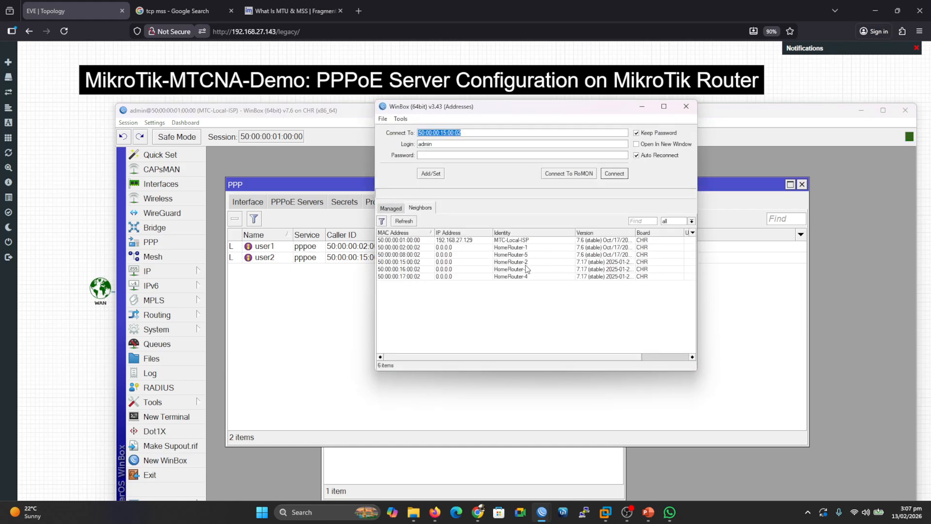
{"action": "left_click", "coordinate": [527, 269]}
{"action": "left_click", "coordinate": [615, 174]}
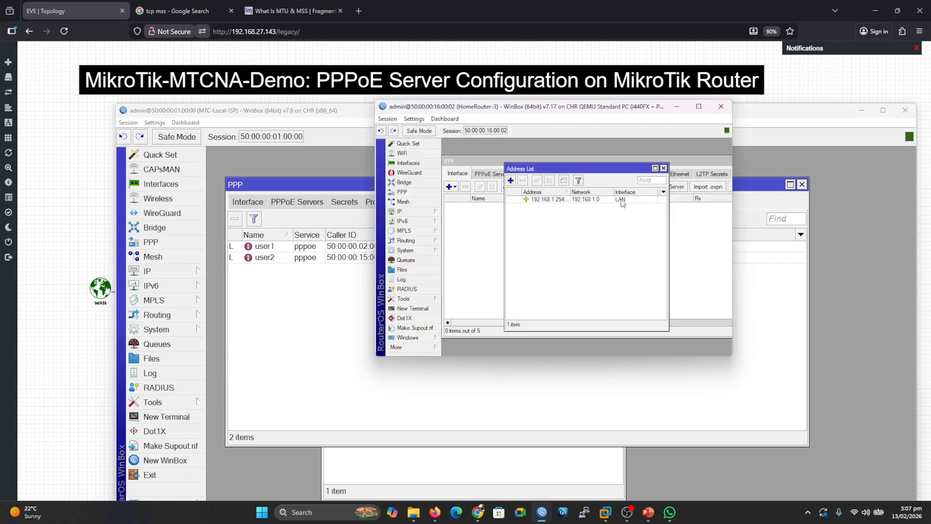
Add a PPPoE client on HomeRouter-3 dialing out as user3 with the account password, enabling Use Peer DNS, and save it.
{"action": "left_click", "coordinate": [402, 193]}
{"action": "left_click", "coordinate": [455, 188]}
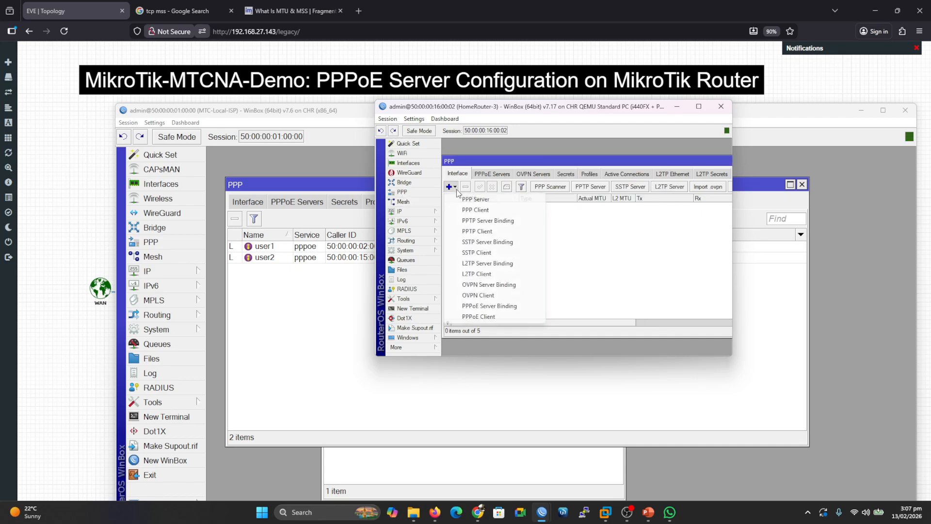
{"action": "left_click", "coordinate": [496, 317]}
{"action": "left_click", "coordinate": [545, 207]}
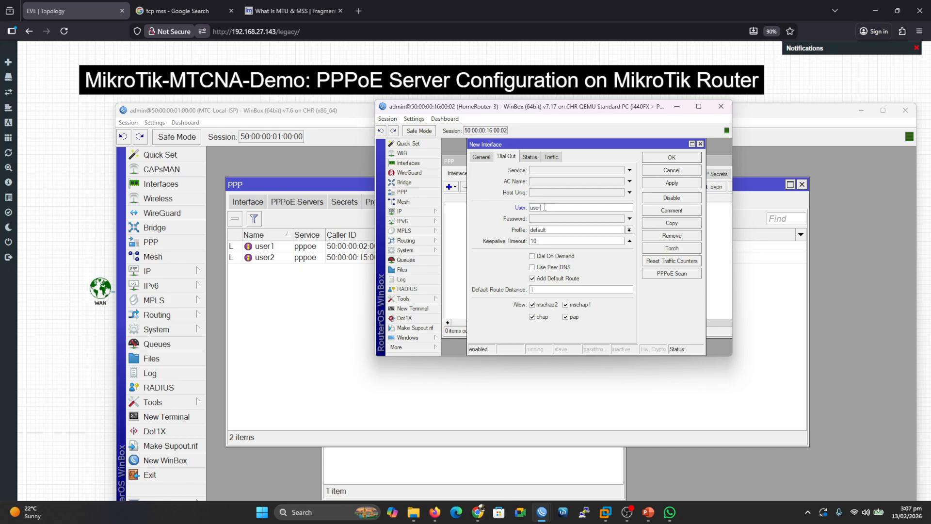
{"action": "key", "text": "Tab"}
{"action": "type", "text": "123"}
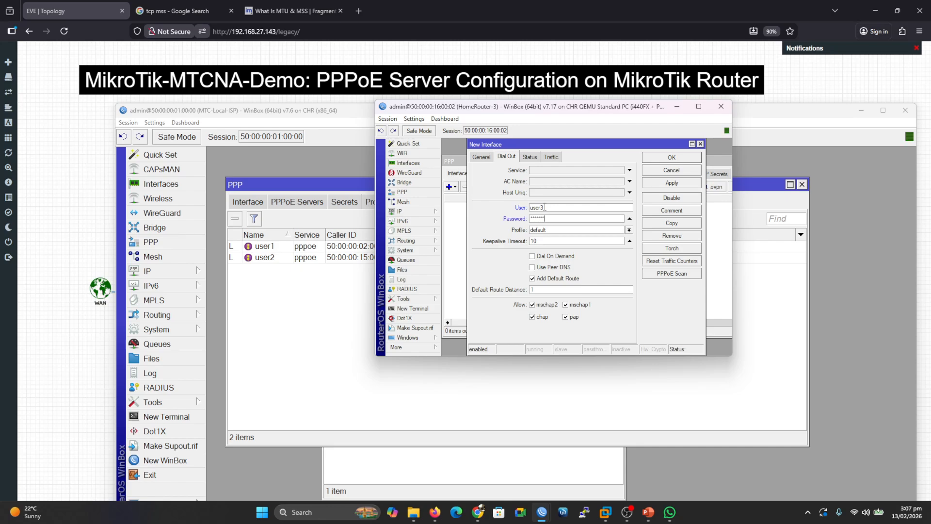
{"action": "left_click", "coordinate": [532, 267]}
{"action": "left_click", "coordinate": [672, 183]}
{"action": "left_click", "coordinate": [672, 158]}
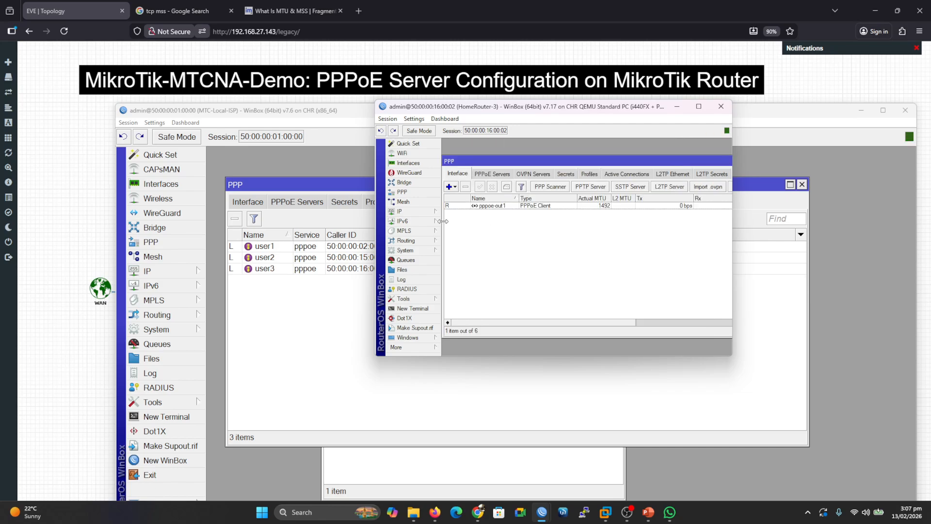
Close the WinBox windows, open the User-5 console and connect its wired network through the network manager.
{"action": "left_click", "coordinate": [721, 106]}
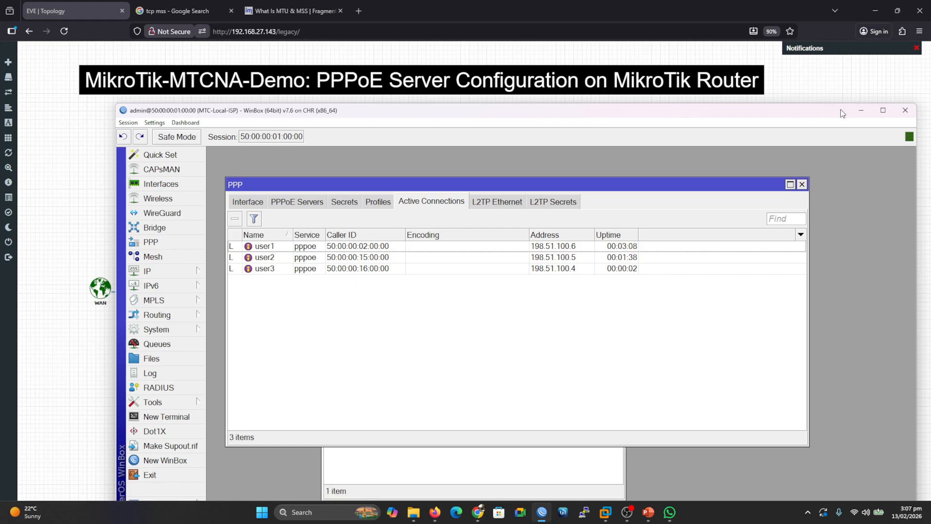
{"action": "left_click", "coordinate": [856, 112]}
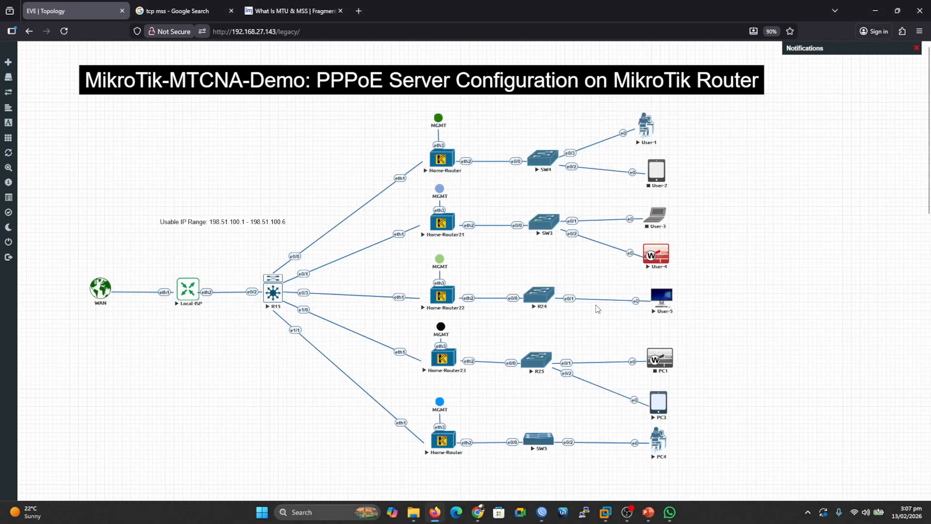
{"action": "left_click", "coordinate": [661, 295]}
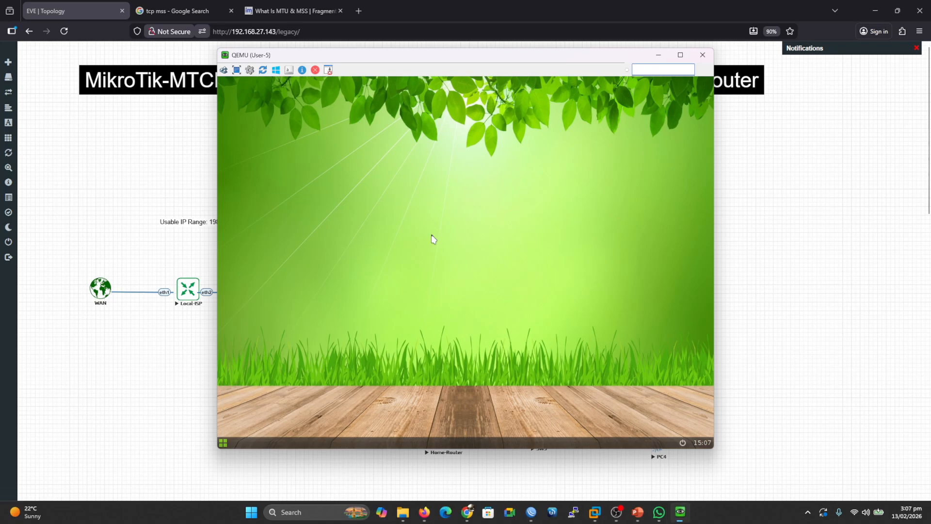
{"action": "right_click", "coordinate": [432, 235]}
{"action": "left_click", "coordinate": [427, 308]}
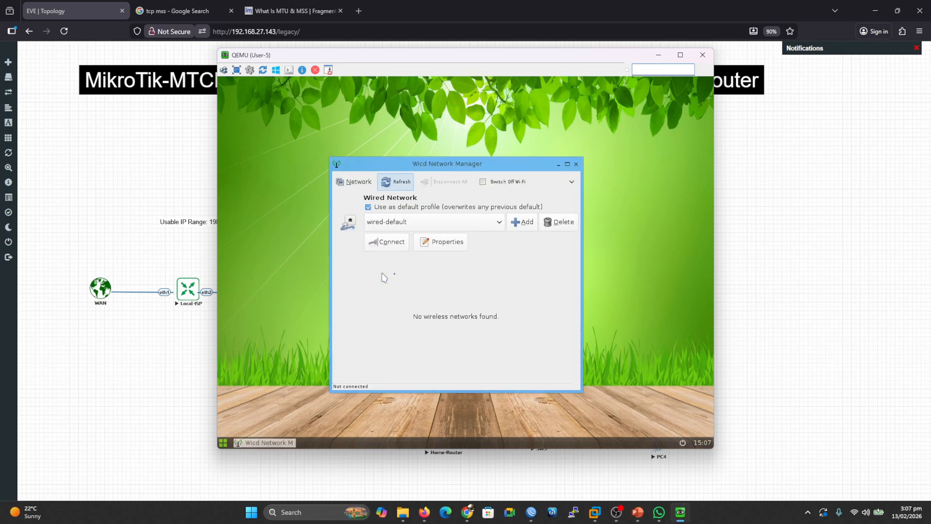
{"action": "left_click", "coordinate": [388, 240]}
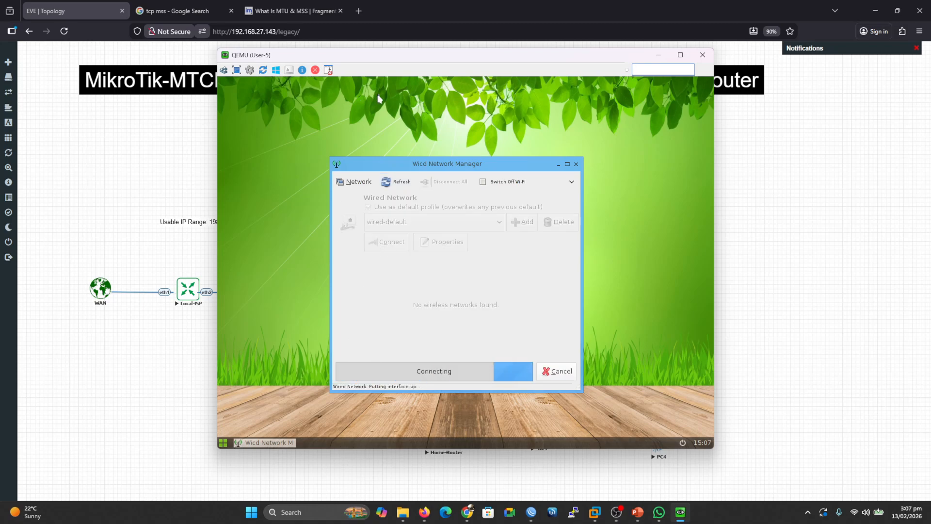
Open a terminal on User-5, ping 1.1.1.1, and close the console.
{"action": "right_click", "coordinate": [385, 109]}
{"action": "left_click", "coordinate": [383, 111]}
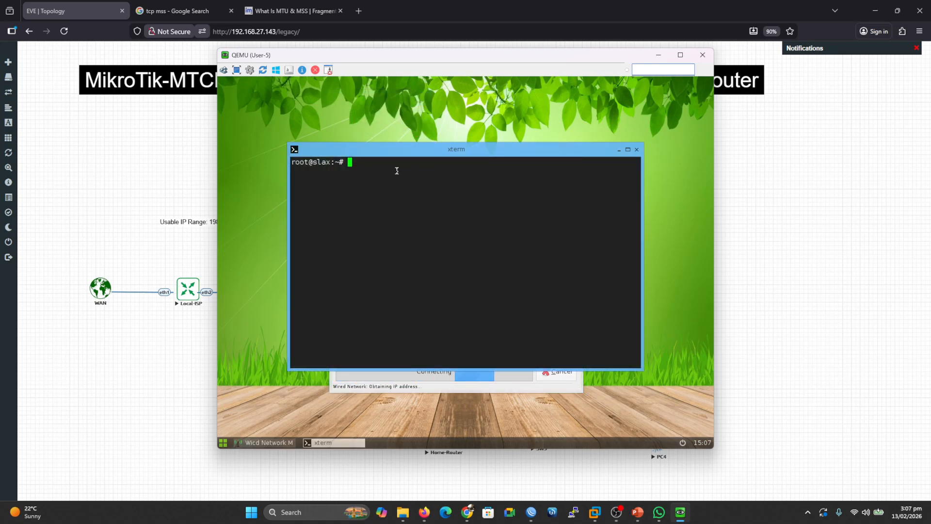
{"action": "type", "text": "ping 1.1.1.1"}
{"action": "key", "text": "Return"}
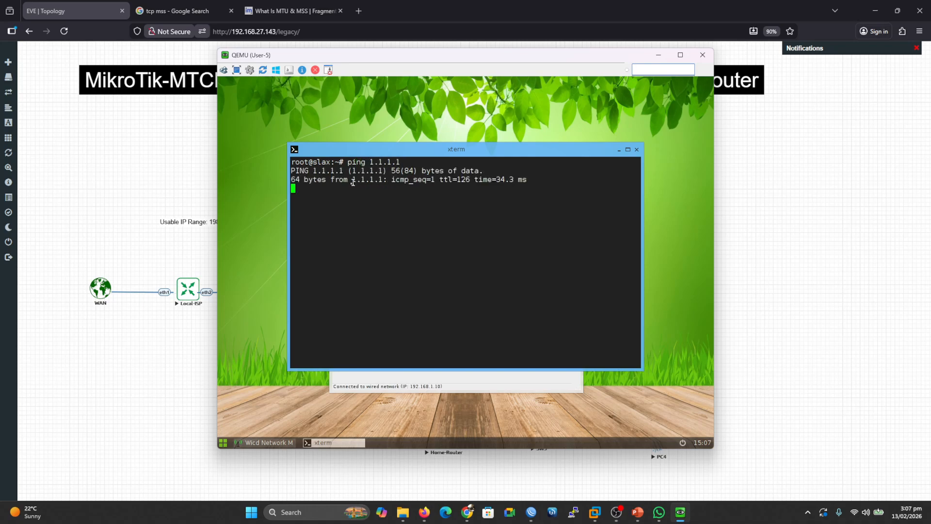
{"action": "left_click", "coordinate": [702, 55]}
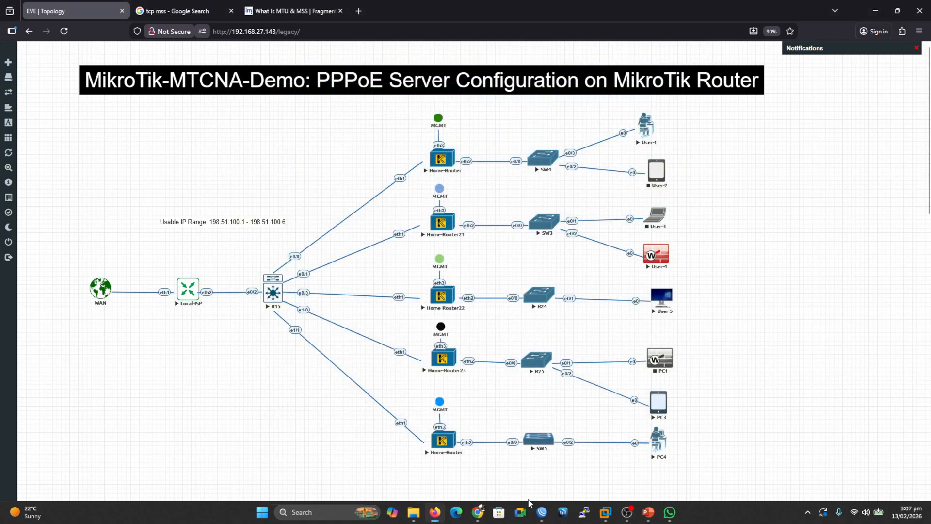
Open a new WinBox session connected to HomeRouter-4.
{"action": "mouse_move", "coordinate": [543, 515]}
{"action": "left_click", "coordinate": [538, 489]}
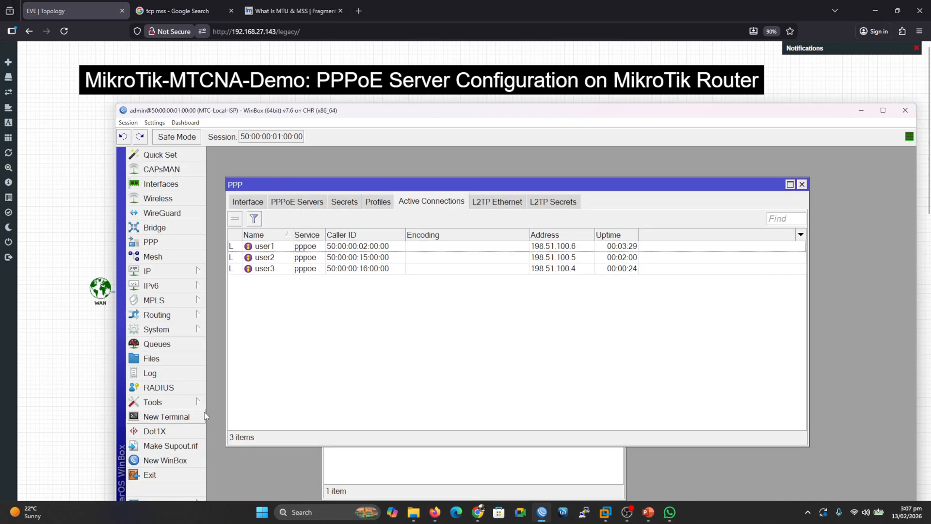
{"action": "left_click", "coordinate": [156, 461]}
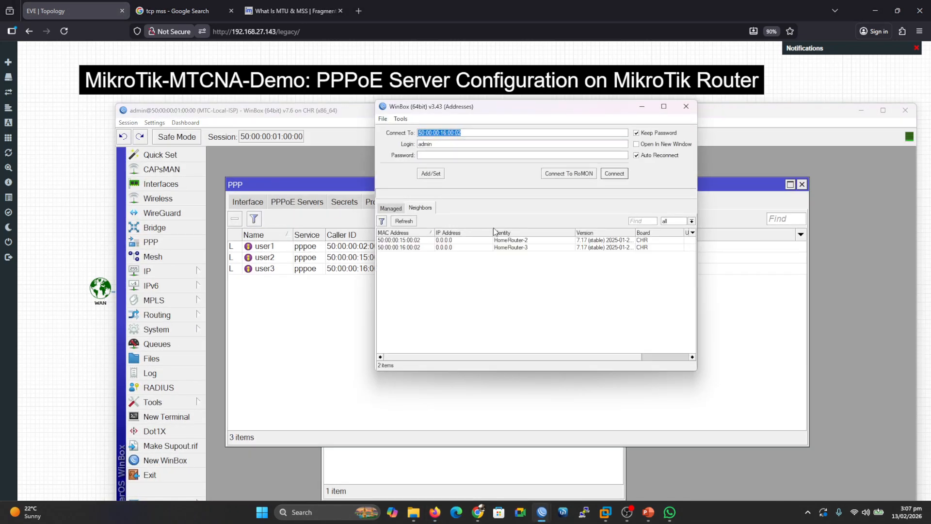
{"action": "left_click", "coordinate": [524, 277]}
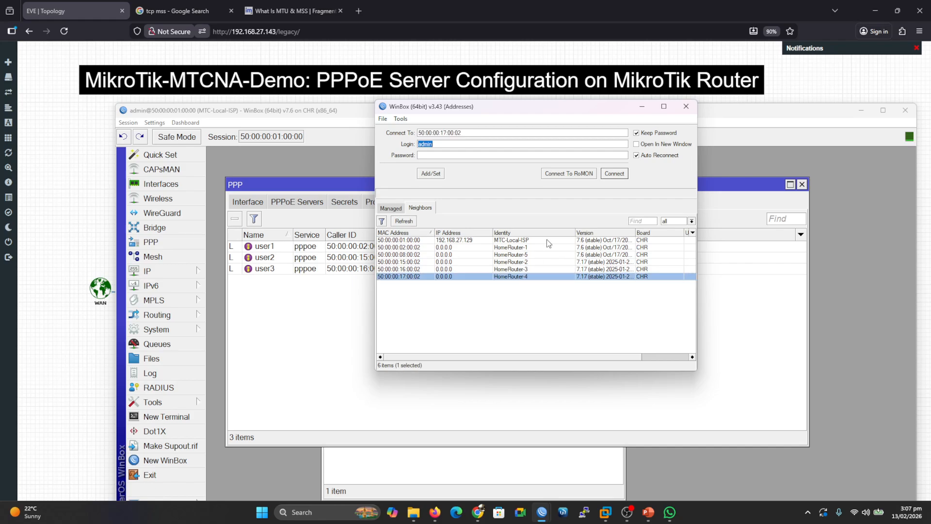
{"action": "left_click", "coordinate": [615, 173]}
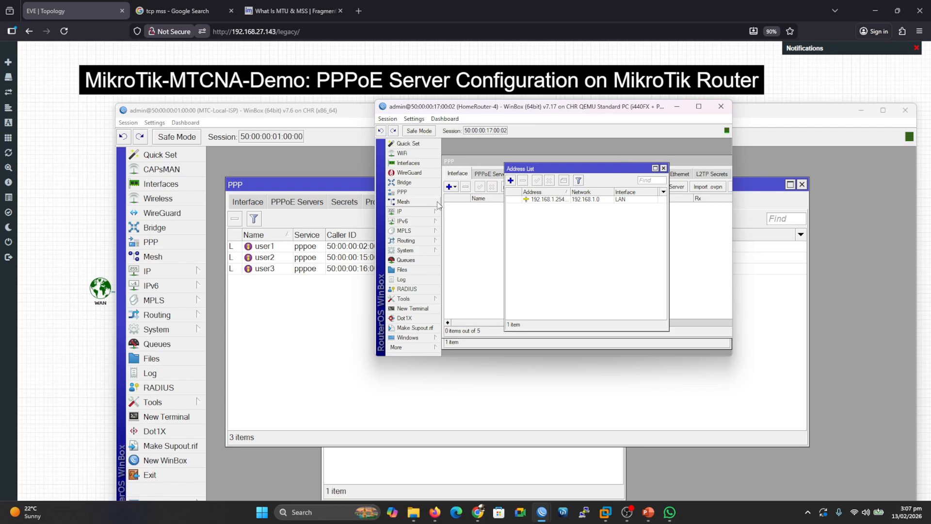
Add a PPPoE client on HomeRouter-4 dialing out as user4 with the account password, enabling Use Peer DNS, and save it.
{"action": "left_click", "coordinate": [451, 187]}
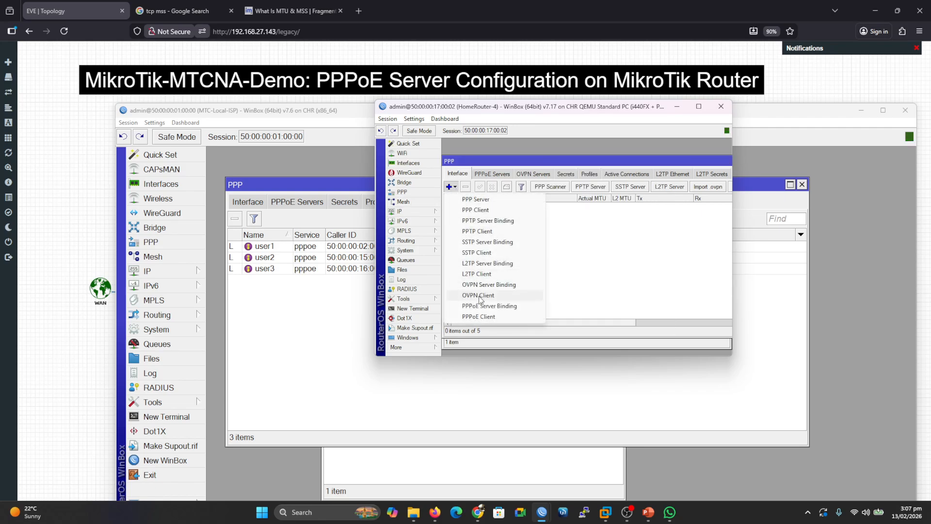
{"action": "left_click", "coordinate": [483, 316]}
{"action": "left_click", "coordinate": [548, 208]}
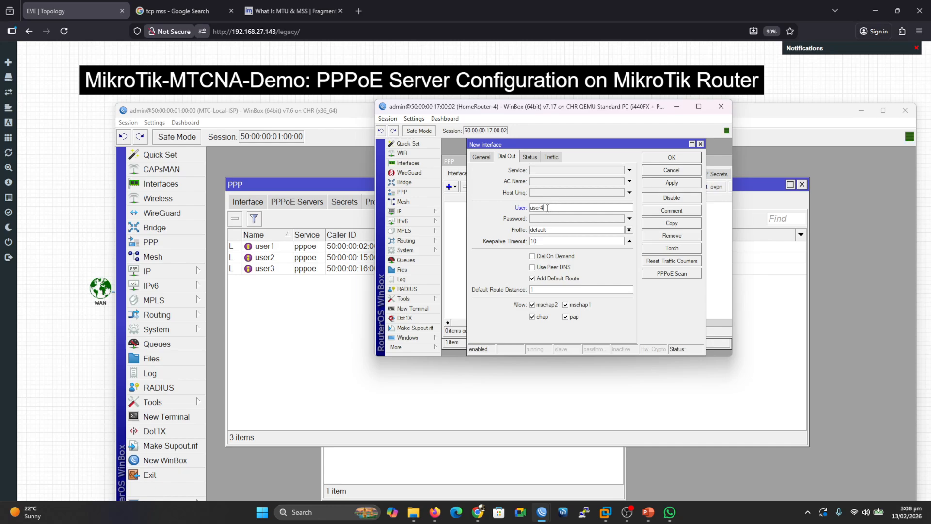
{"action": "key", "text": "Tab"}
{"action": "type", "text": "1"}
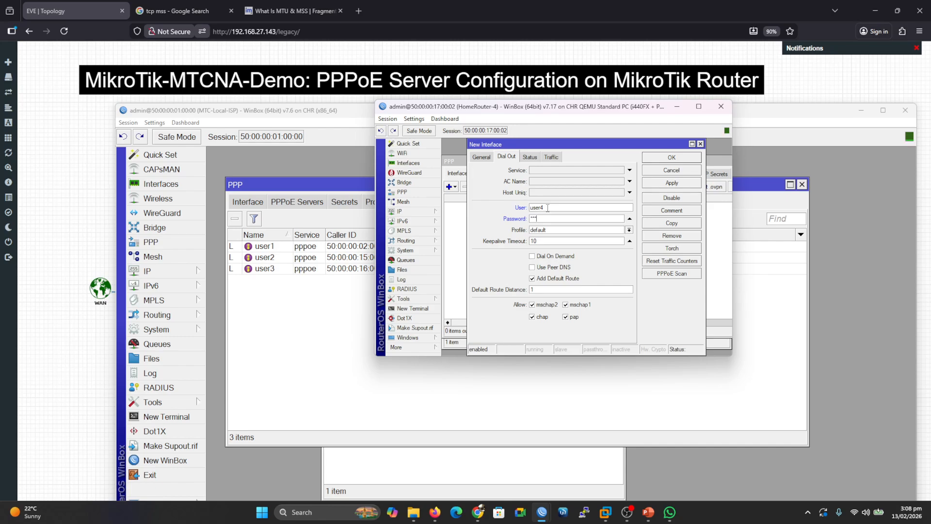
{"action": "left_click", "coordinate": [539, 268]}
{"action": "left_click", "coordinate": [672, 183]}
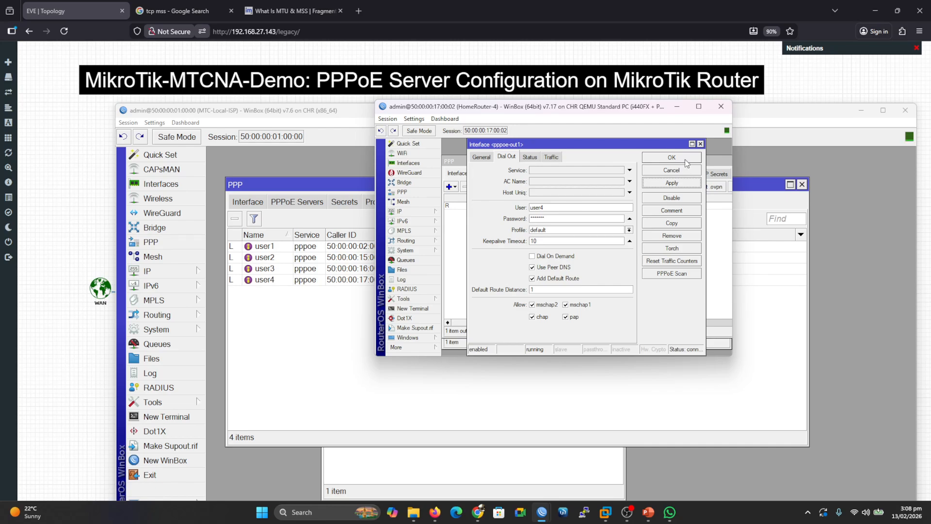
{"action": "left_click", "coordinate": [671, 157]}
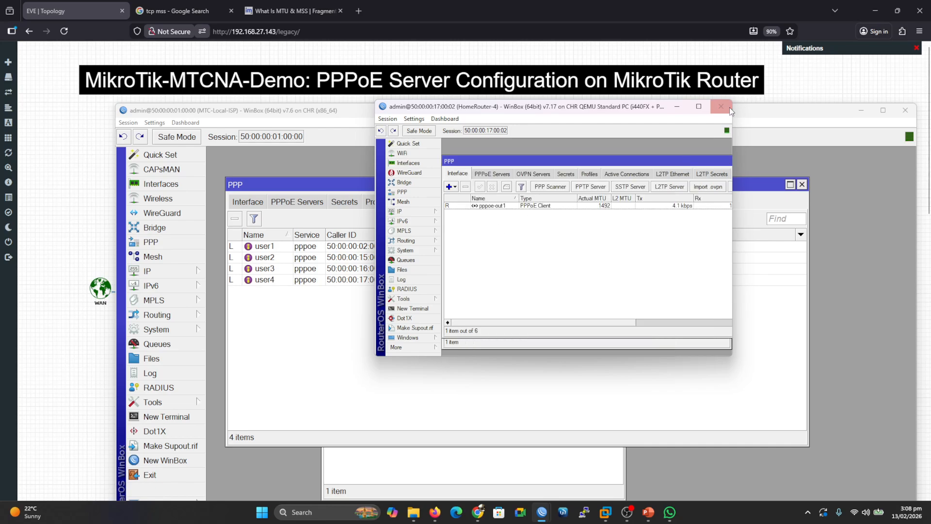
Close the WinBox windows, open the PC3 console and connect its wired network through the network manager.
{"action": "left_click", "coordinate": [832, 111]}
{"action": "left_click", "coordinate": [862, 113]}
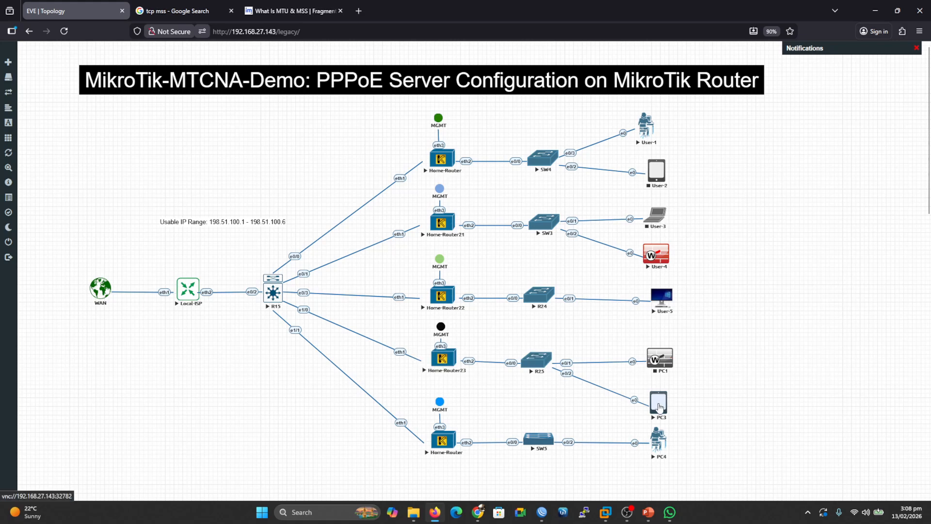
{"action": "left_click", "coordinate": [658, 402]}
{"action": "right_click", "coordinate": [445, 242]}
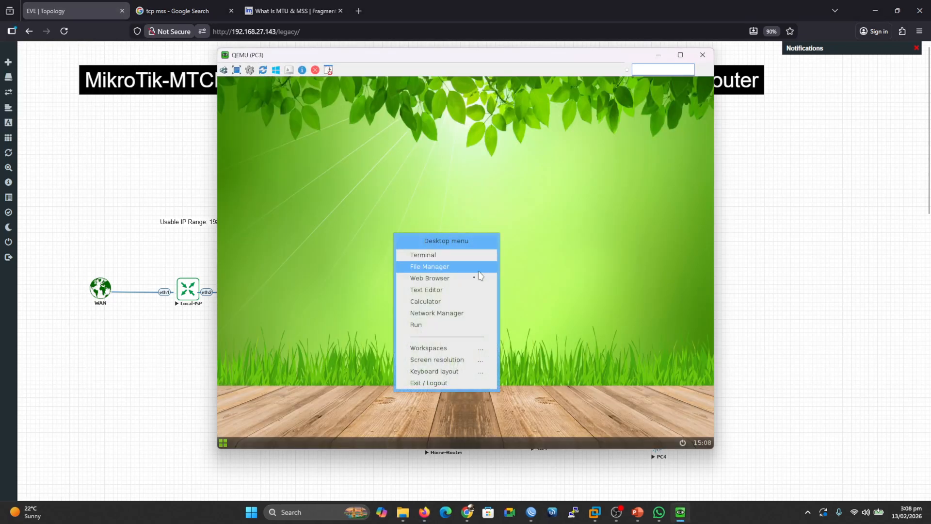
{"action": "left_click", "coordinate": [439, 315]}
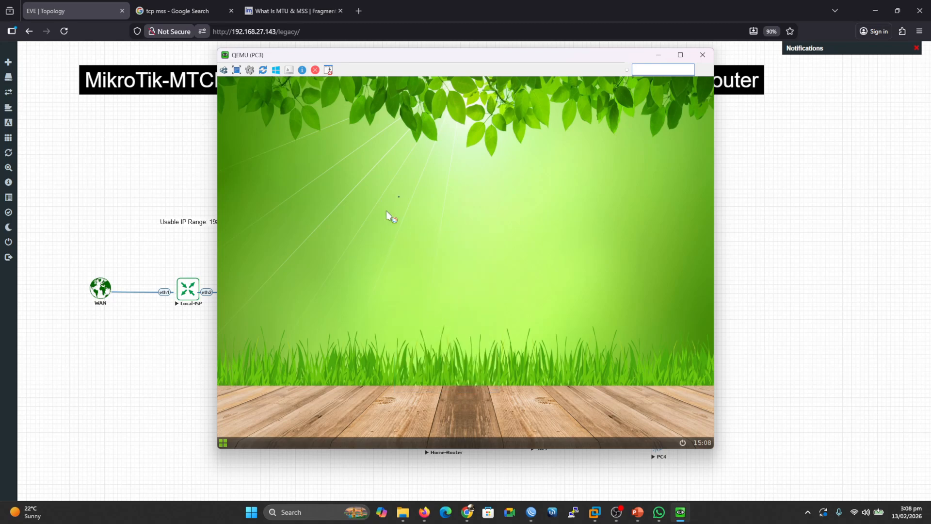
{"action": "left_click", "coordinate": [385, 244]}
Open a terminal on PC3, ping 8.8.8.8, and close the console.
{"action": "right_click", "coordinate": [435, 117]}
{"action": "left_click", "coordinate": [427, 130]}
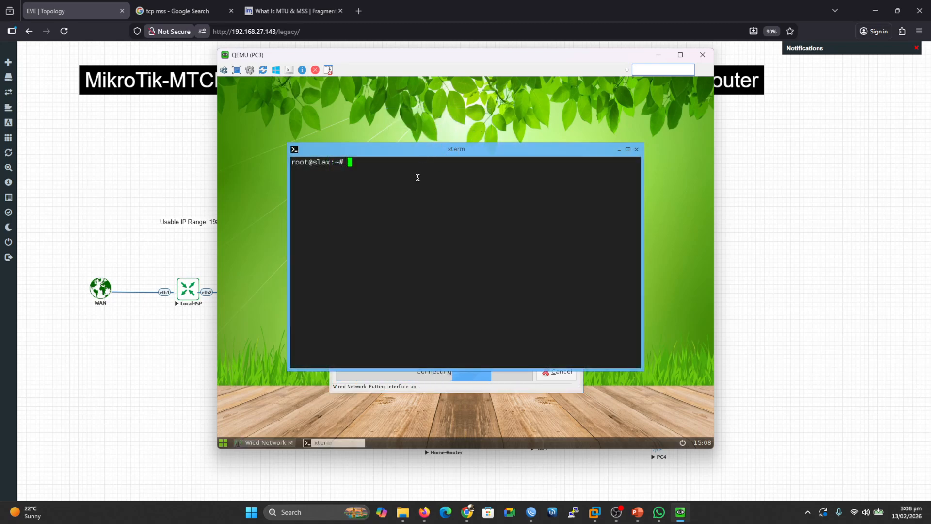
{"action": "type", "text": "ping 8.8.8.8"}
{"action": "key", "text": "Return"}
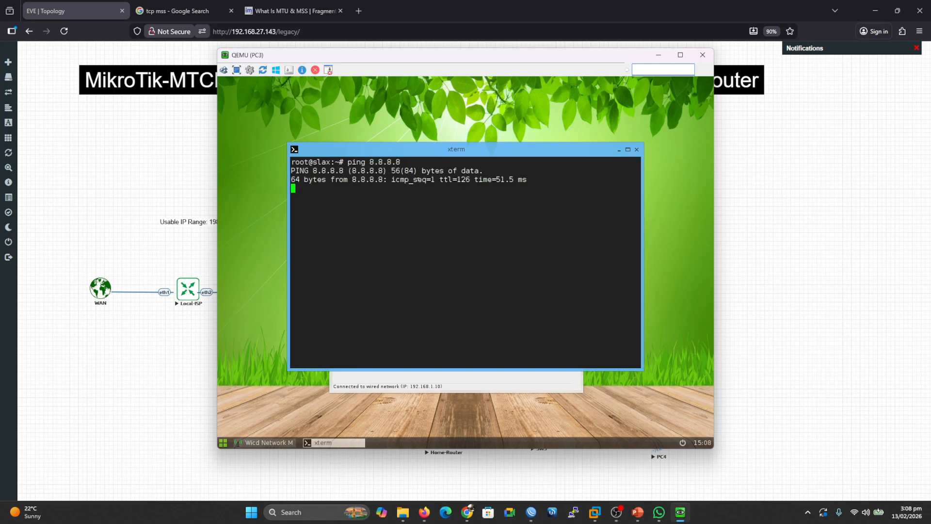
{"action": "left_click", "coordinate": [702, 55]}
Open a new WinBox session connected to HomeRouter-5 and skip the password change prompt.
{"action": "left_click", "coordinate": [541, 512]}
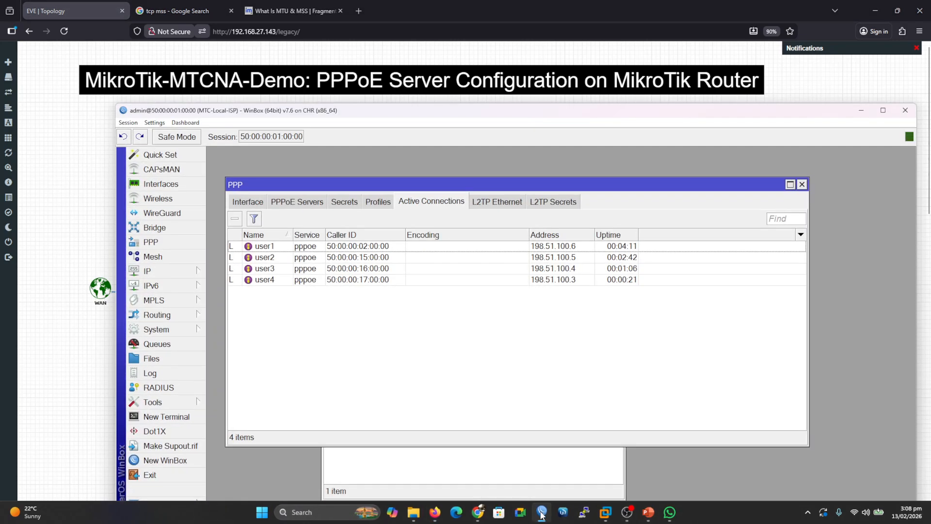
{"action": "left_click", "coordinate": [164, 460]}
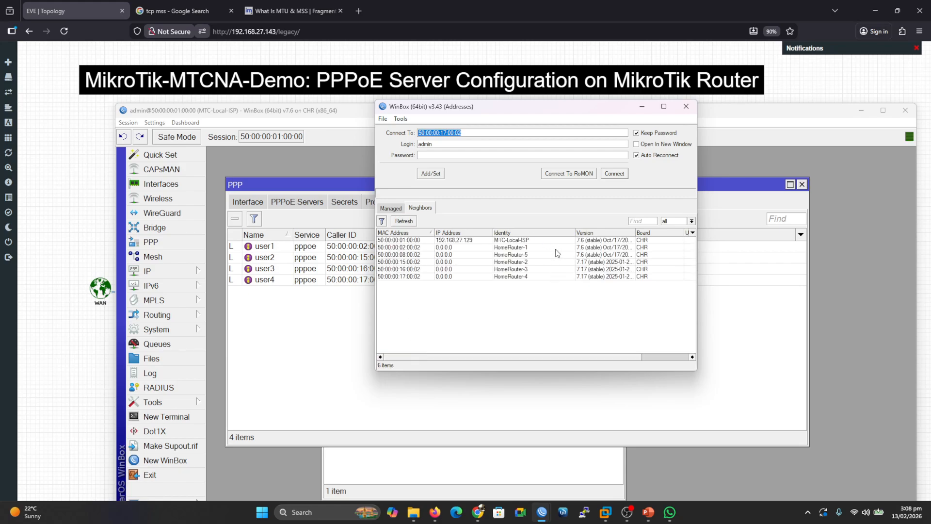
{"action": "left_click", "coordinate": [559, 255]}
{"action": "left_click", "coordinate": [615, 173]}
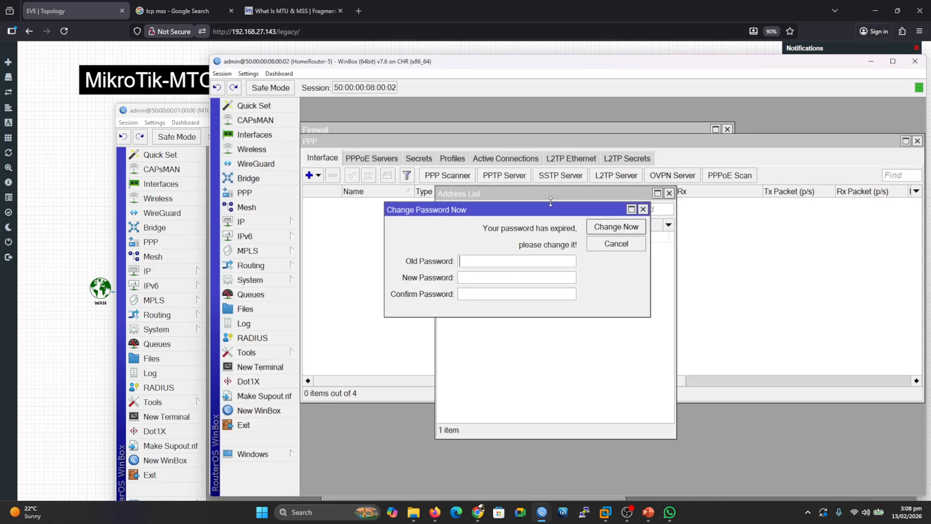
{"action": "left_click", "coordinate": [603, 246]}
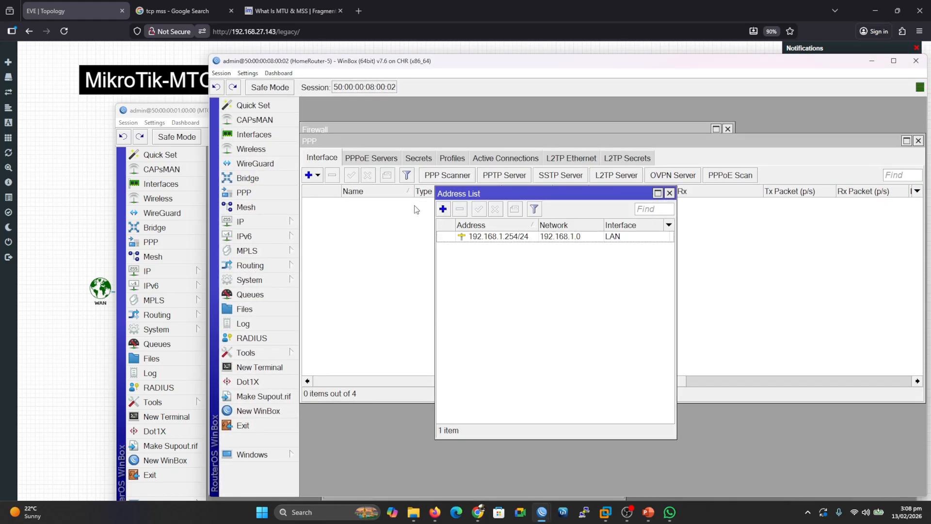
Add a PPPoE client on HomeRouter-5 dialing out as user5 with the account password, enabling Use Peer DNS, and save it.
{"action": "left_click", "coordinate": [317, 175]}
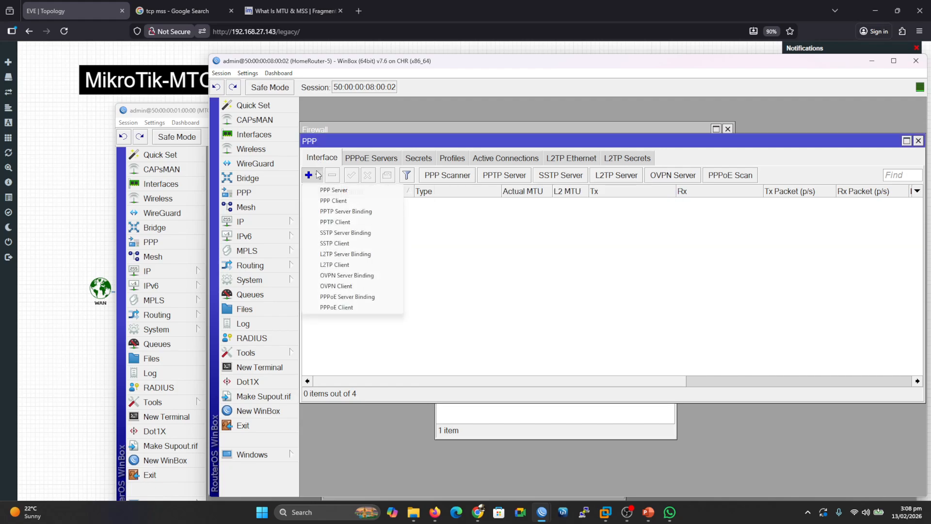
{"action": "left_click", "coordinate": [351, 305]}
{"action": "left_click", "coordinate": [549, 232]}
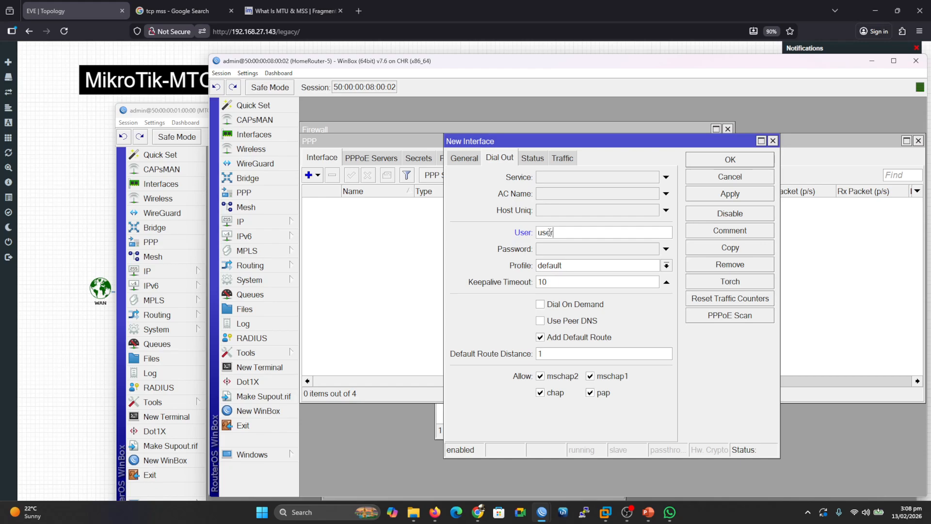
{"action": "left_click", "coordinate": [558, 250]}
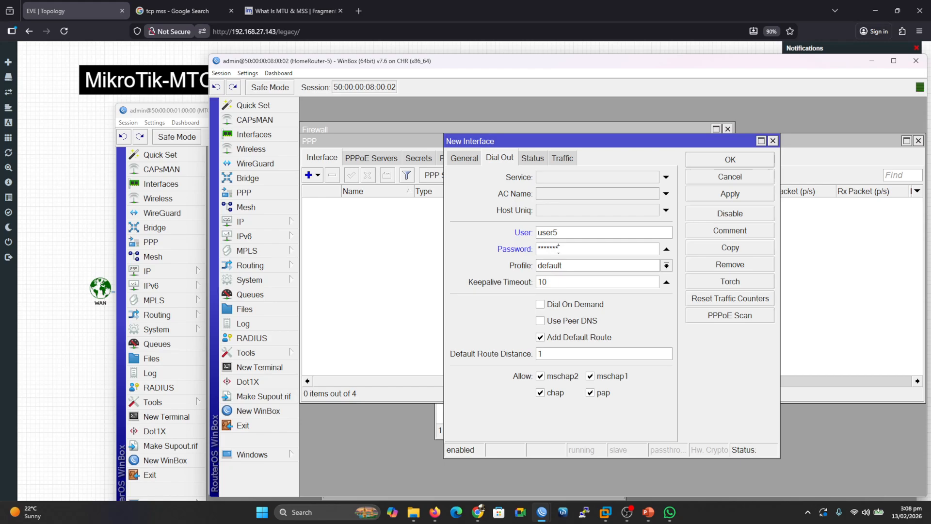
{"action": "left_click", "coordinate": [555, 322]}
{"action": "left_click", "coordinate": [724, 196]}
{"action": "left_click", "coordinate": [731, 160]}
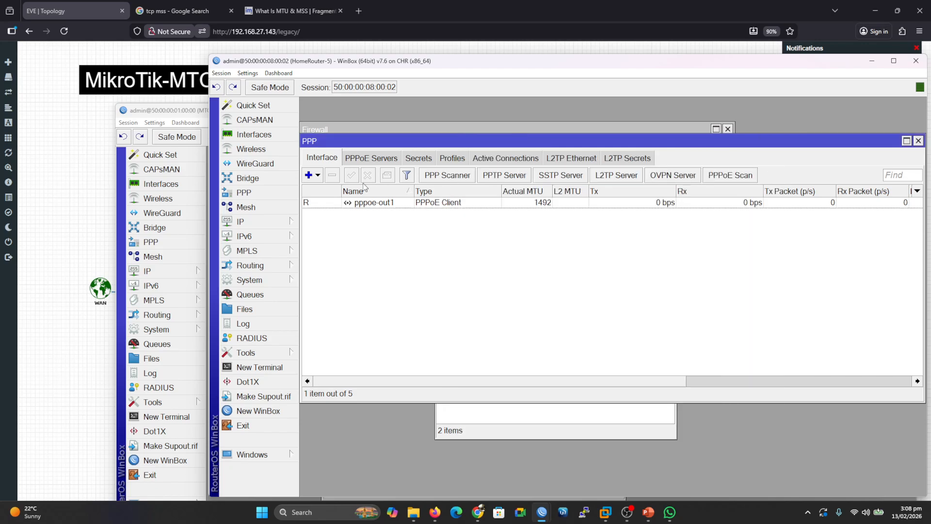
Close the HomeRouter-5 WinBox, open the PC4 console and connect its wired network through the network manager.
{"action": "left_click_drag", "start_coordinate": [661, 62], "coordinate": [465, 104]}
{"action": "left_click", "coordinate": [675, 103]}
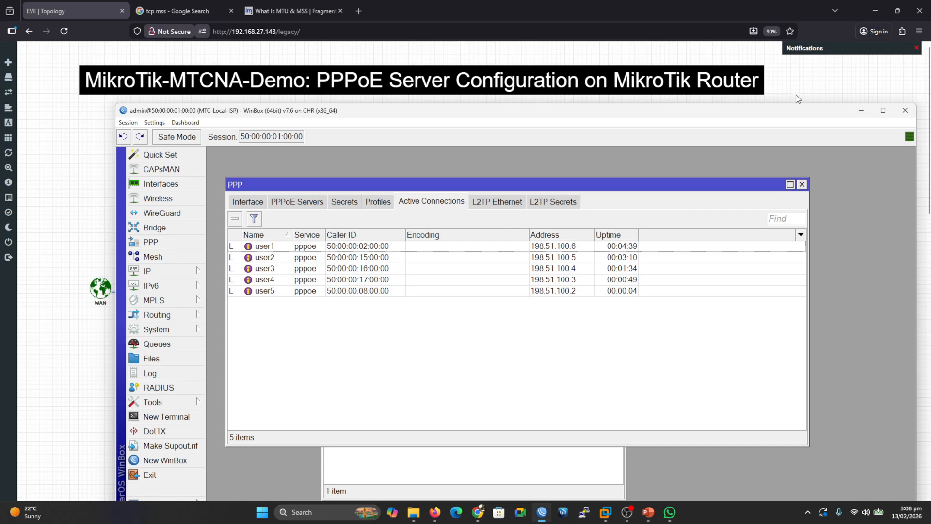
{"action": "left_click", "coordinate": [796, 94]}
{"action": "left_click", "coordinate": [657, 440]}
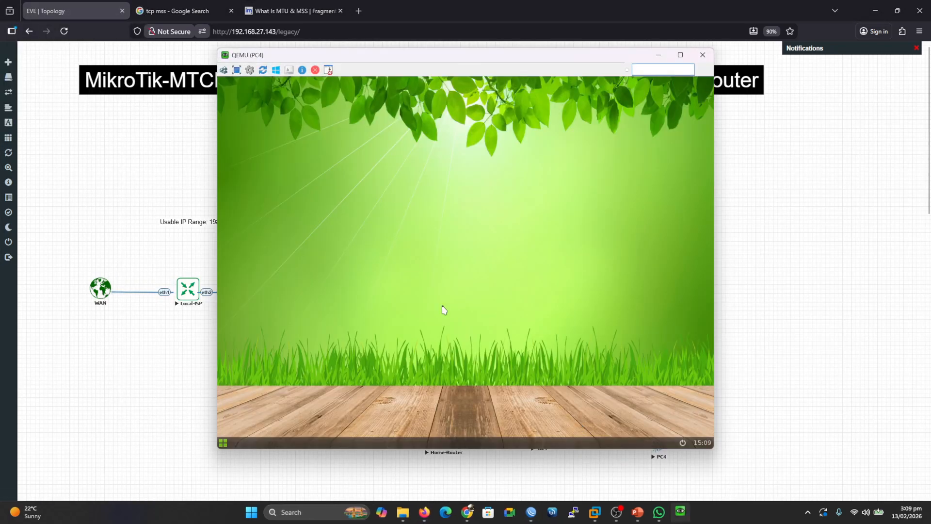
{"action": "right_click", "coordinate": [443, 309]}
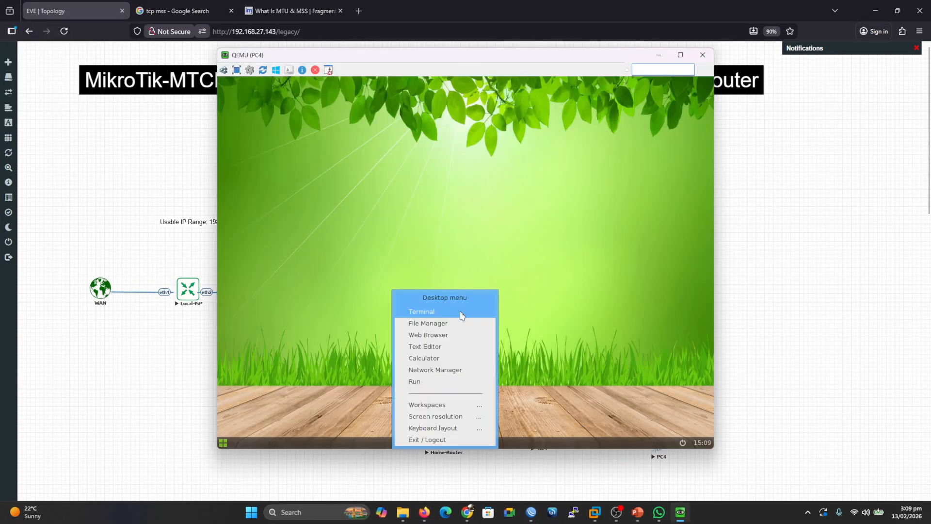
{"action": "left_click", "coordinate": [436, 367]}
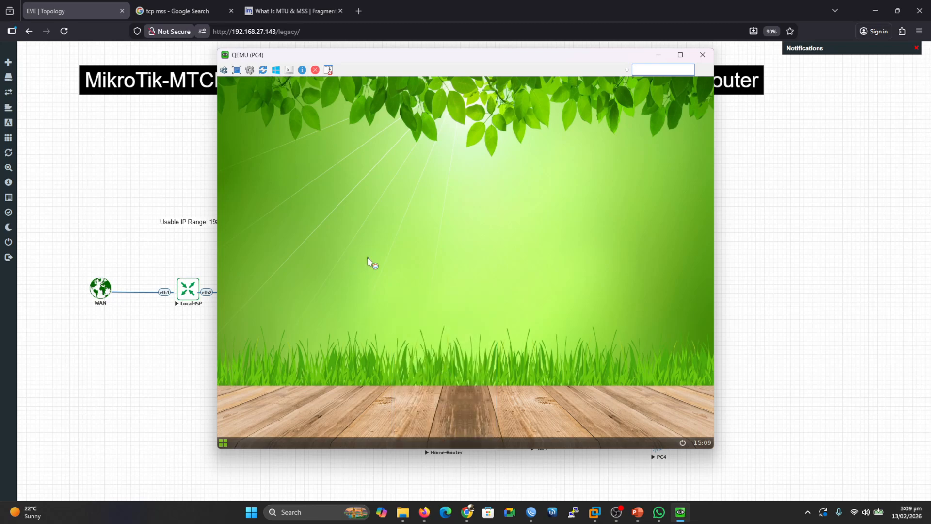
{"action": "left_click", "coordinate": [388, 242]}
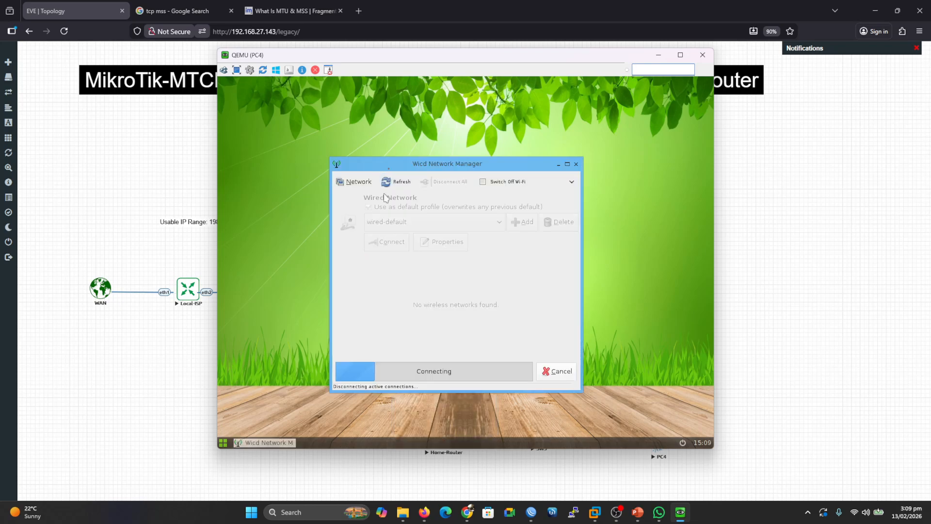
Open a terminal on PC4, ping google.com, and close the console.
{"action": "right_click", "coordinate": [391, 128]}
{"action": "left_click", "coordinate": [386, 137]}
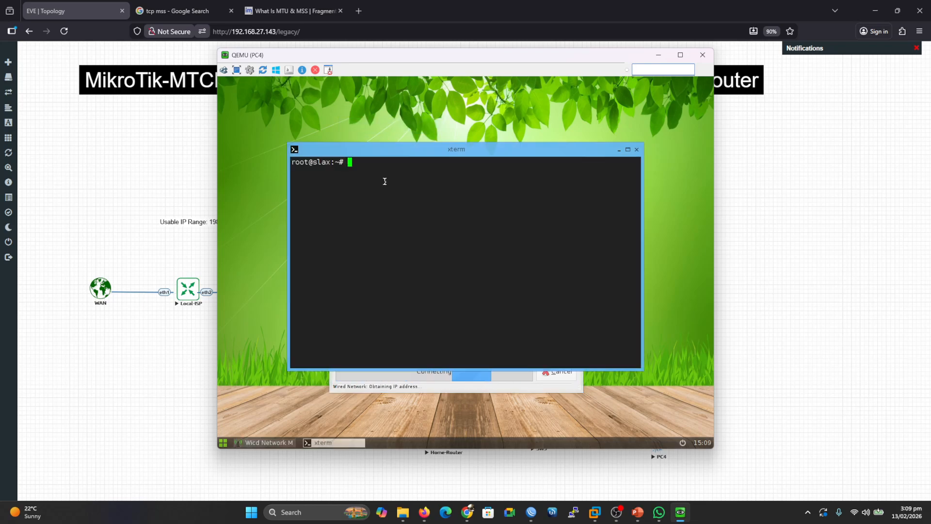
{"action": "type", "text": "ping "}
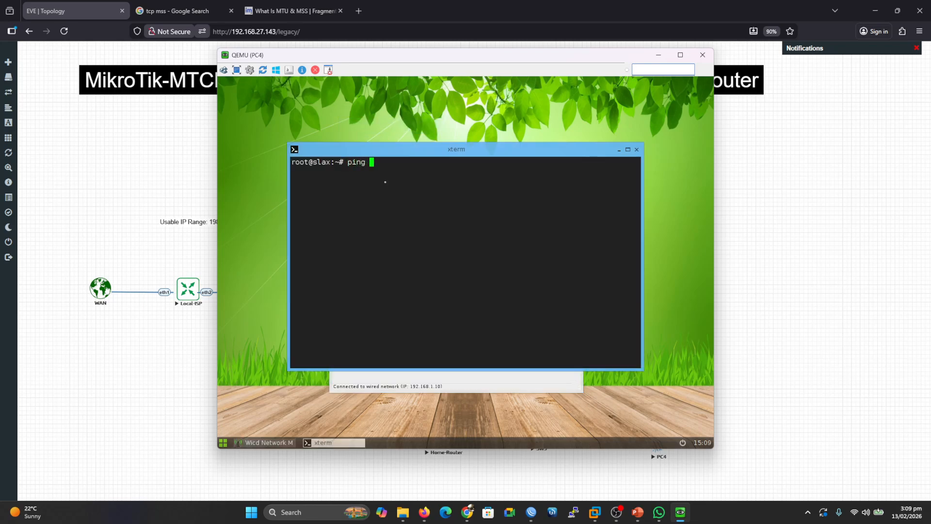
{"action": "type", "text": "google.com"}
{"action": "key", "text": "Return"}
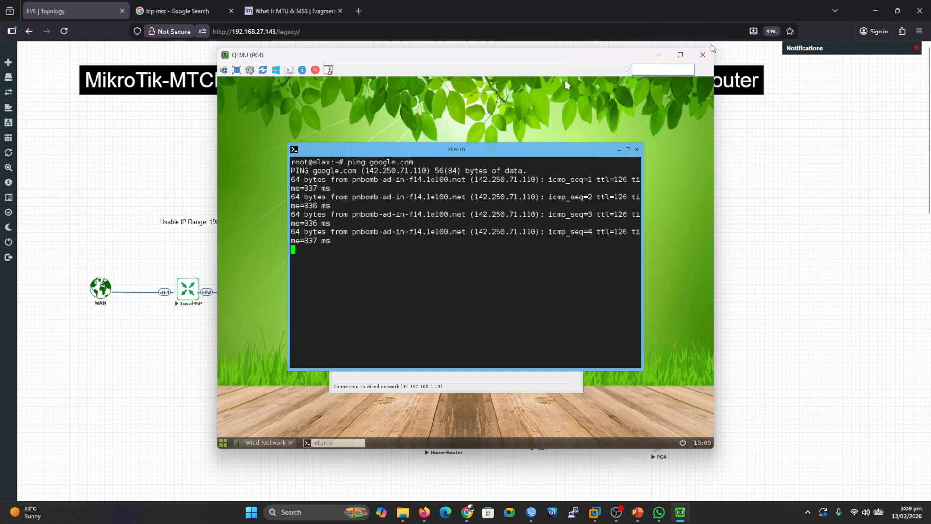
{"action": "left_click", "coordinate": [702, 55]}
Bring back the Local-ISP WinBox and review the PPP active connections list.
{"action": "mouse_move", "coordinate": [539, 513]}
{"action": "left_click", "coordinate": [533, 469]}
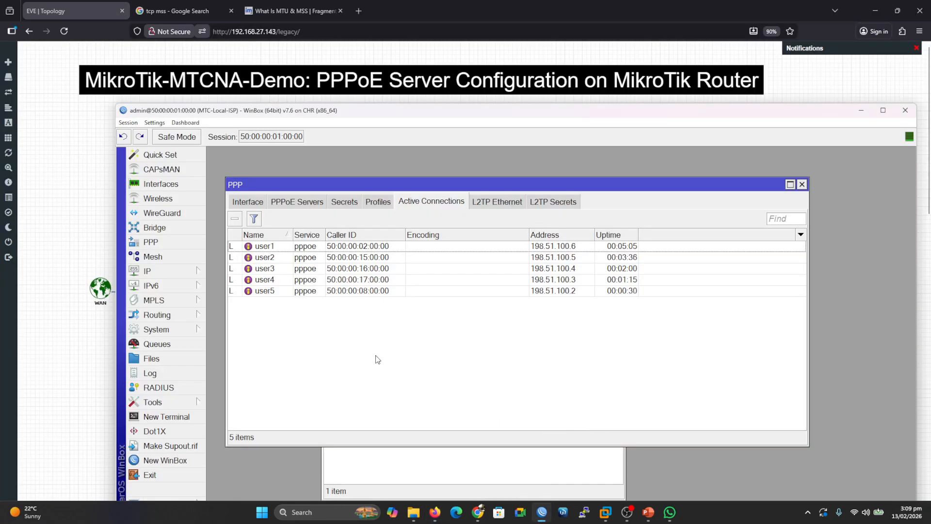
{"action": "left_click_drag", "start_coordinate": [342, 184], "coordinate": [332, 163]}
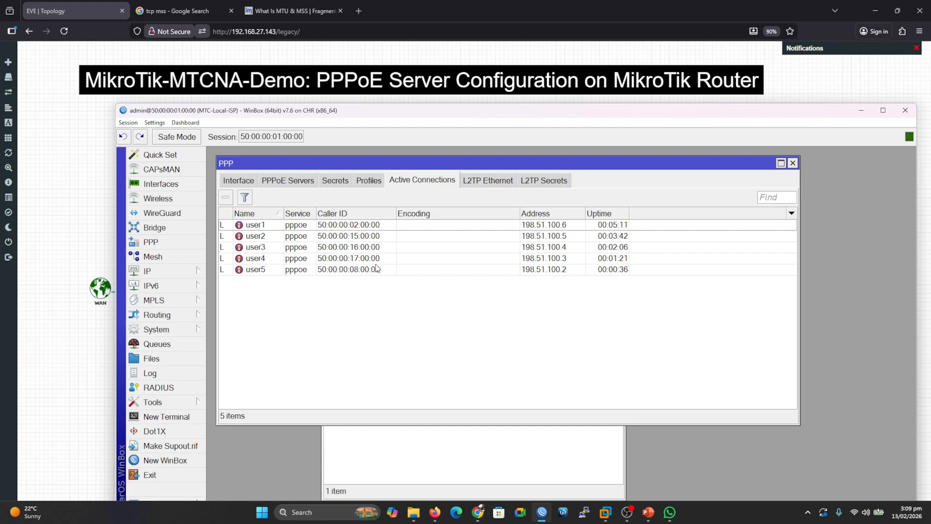
{"action": "left_click_drag", "start_coordinate": [585, 214], "coordinate": [606, 214]}
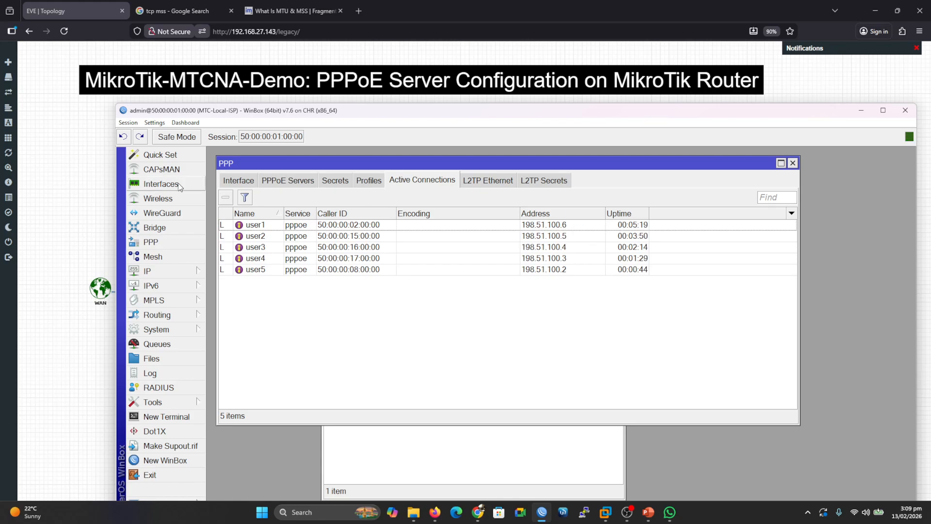
Open the pppoe-user2 server binding interface, view its traffic, and run Torch on it before closing both windows.
{"action": "left_click", "coordinate": [161, 185]}
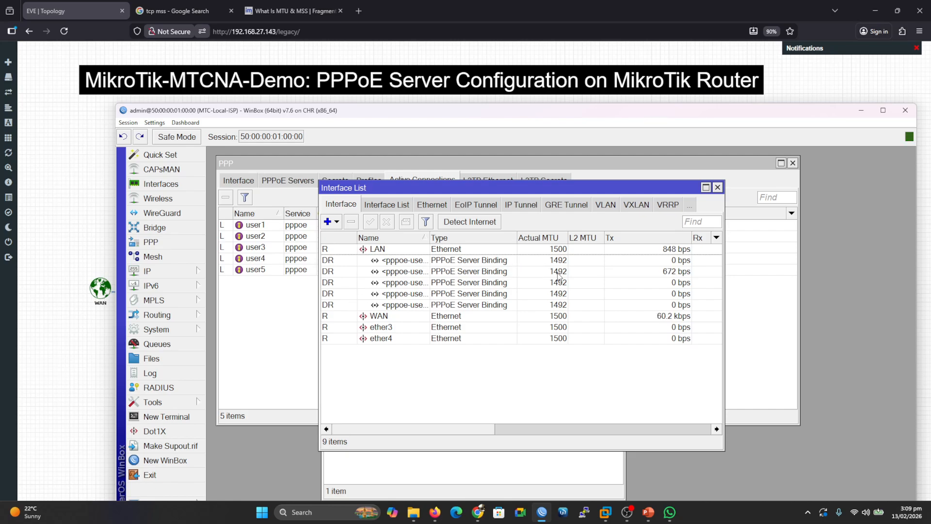
{"action": "double_click", "coordinate": [597, 271]}
{"action": "left_click", "coordinate": [477, 200]}
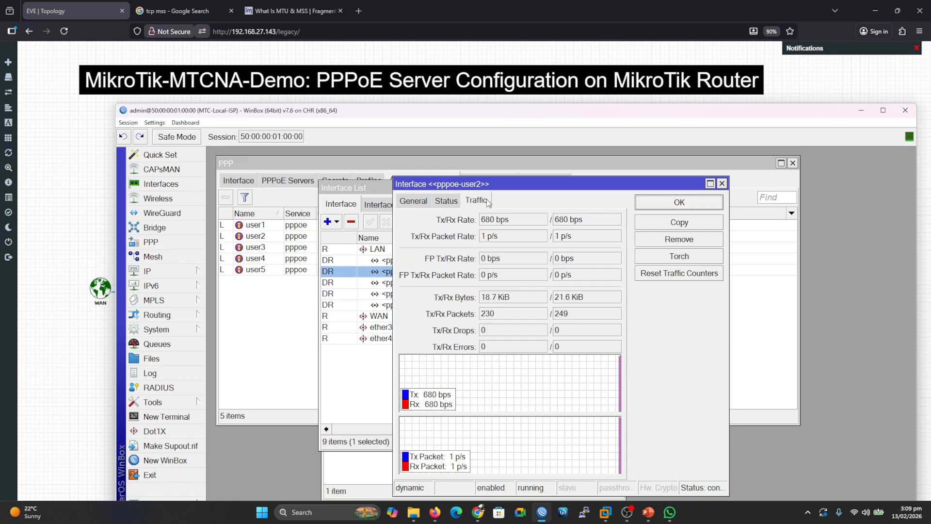
{"action": "left_click_drag", "start_coordinate": [538, 185], "coordinate": [449, 156]}
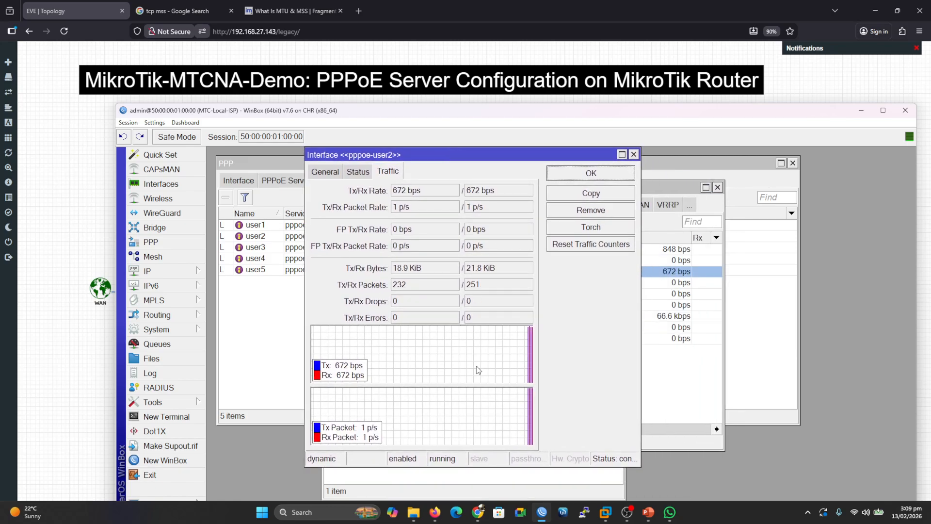
{"action": "left_click", "coordinate": [573, 228]}
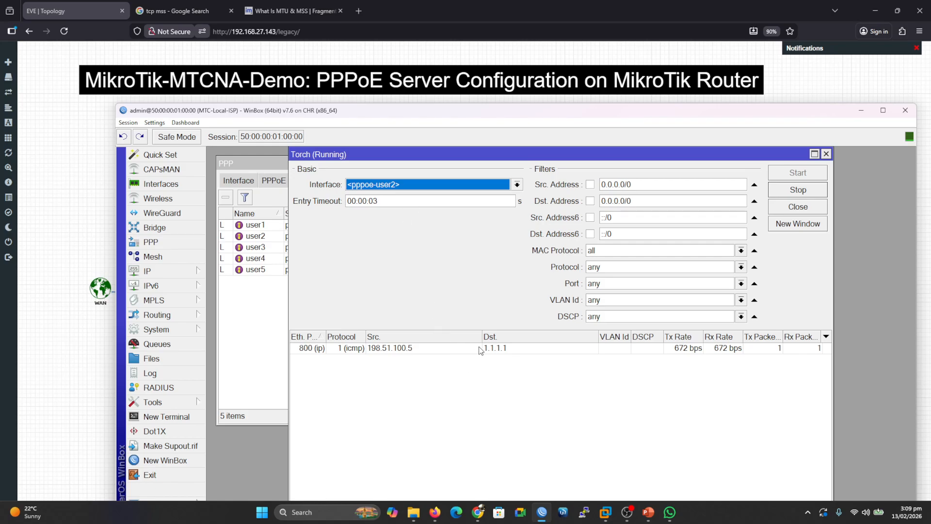
{"action": "left_click", "coordinate": [778, 209]}
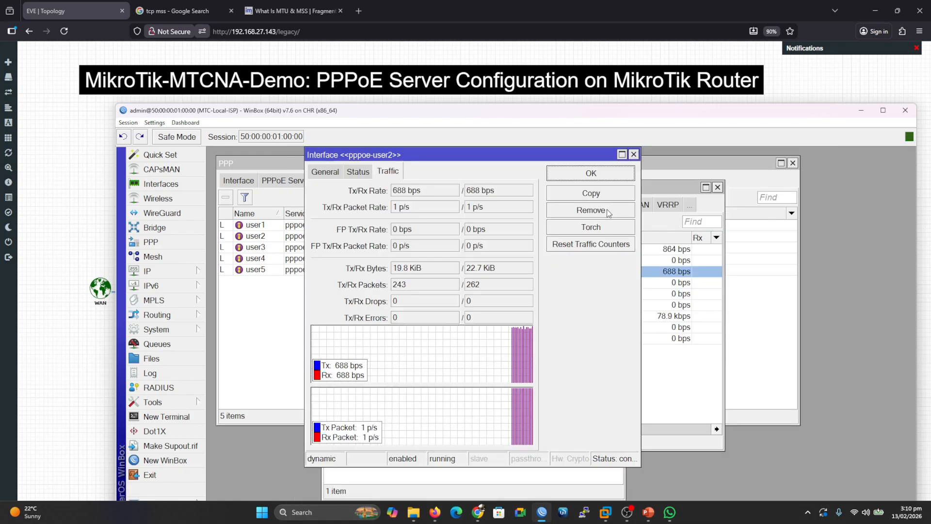
{"action": "left_click", "coordinate": [634, 154]}
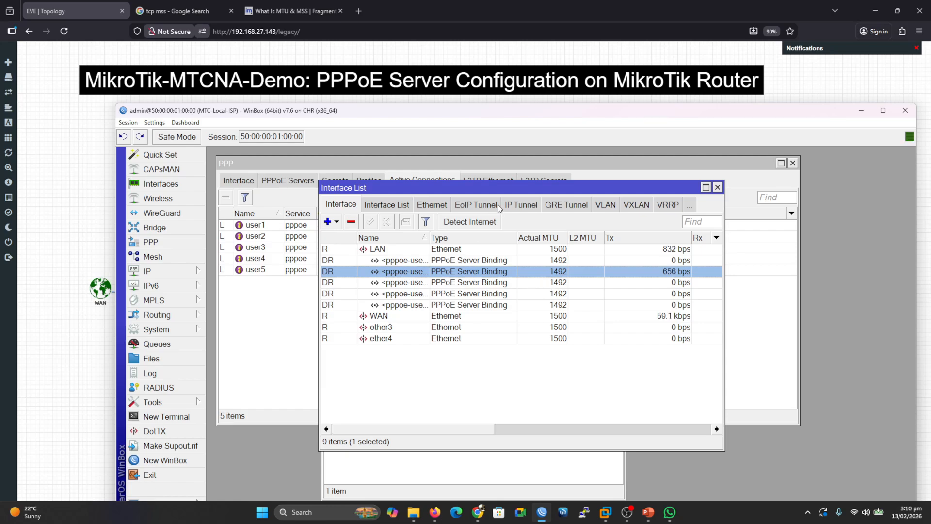
Open the Queue List, view its queue types, and close it.
{"action": "left_click_drag", "start_coordinate": [514, 189], "coordinate": [487, 164]}
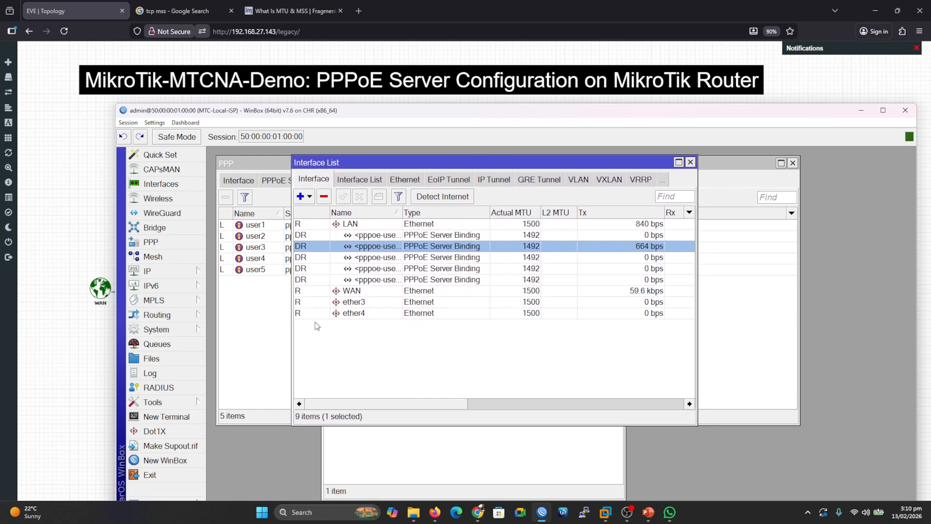
{"action": "left_click", "coordinate": [154, 345]}
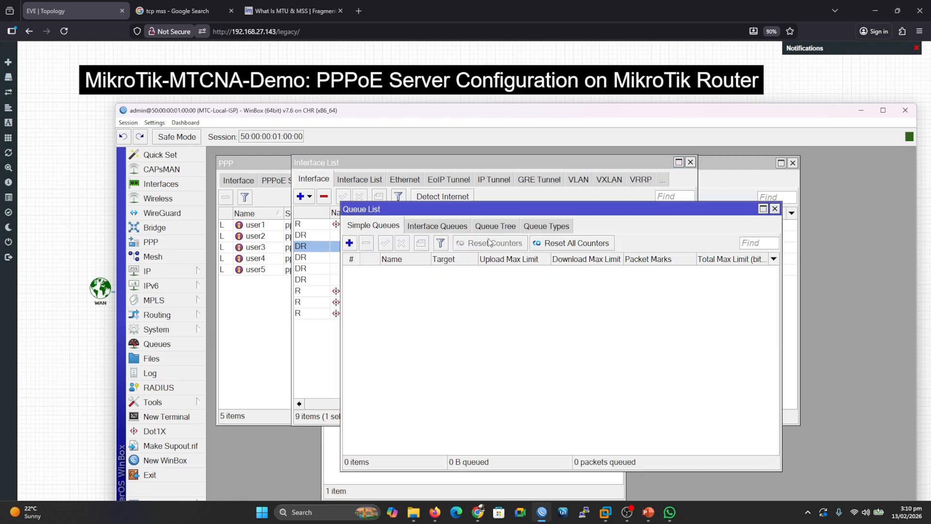
{"action": "left_click", "coordinate": [538, 227]}
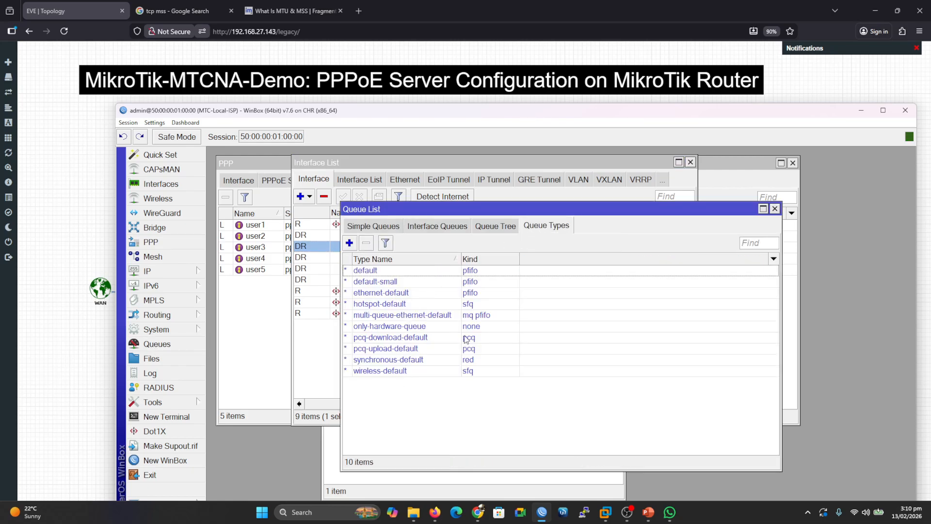
{"action": "left_click", "coordinate": [775, 209]}
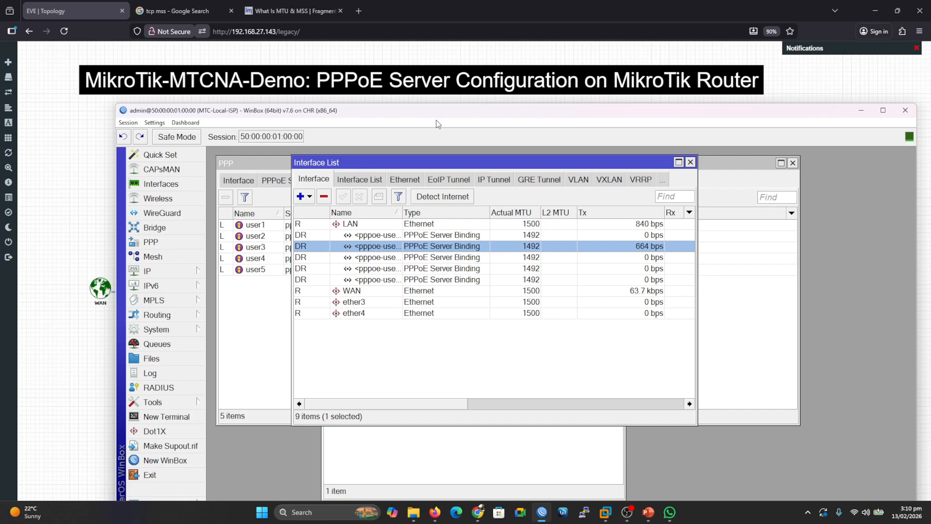
Close the Interface List window and reposition the WinBox window over the PPP active connections.
{"action": "left_click_drag", "start_coordinate": [412, 116], "coordinate": [714, 164]}
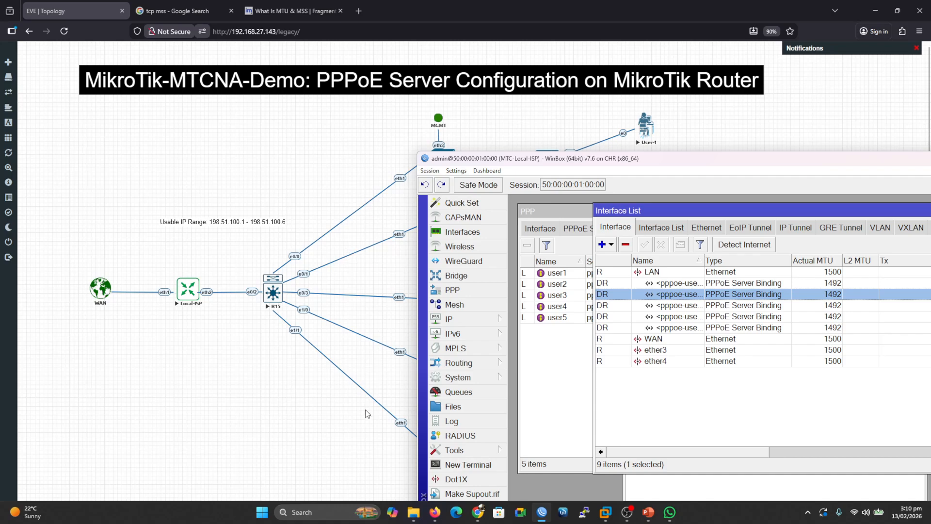
{"action": "left_click_drag", "start_coordinate": [620, 162], "coordinate": [500, 105]}
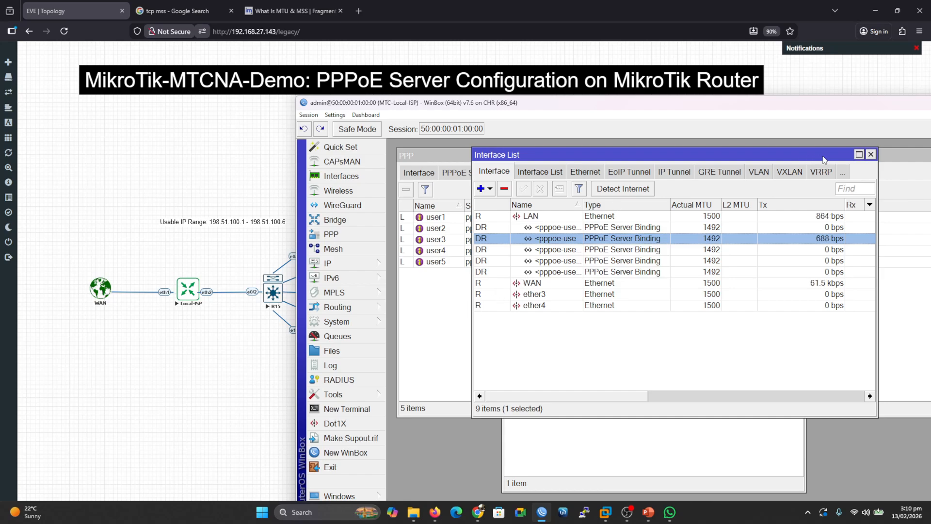
{"action": "left_click", "coordinate": [871, 155]}
{"action": "left_click_drag", "start_coordinate": [533, 102], "coordinate": [421, 80]}
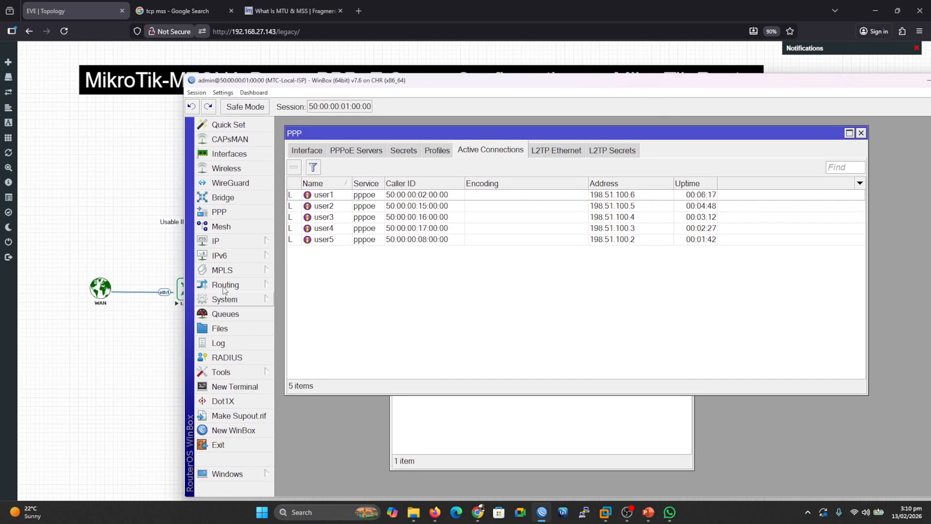
Open IP Firewall and review the NAT rule and the connection tracking entries of the PPPoE clients.
{"action": "left_click", "coordinate": [244, 240]}
{"action": "left_click", "coordinate": [305, 230]}
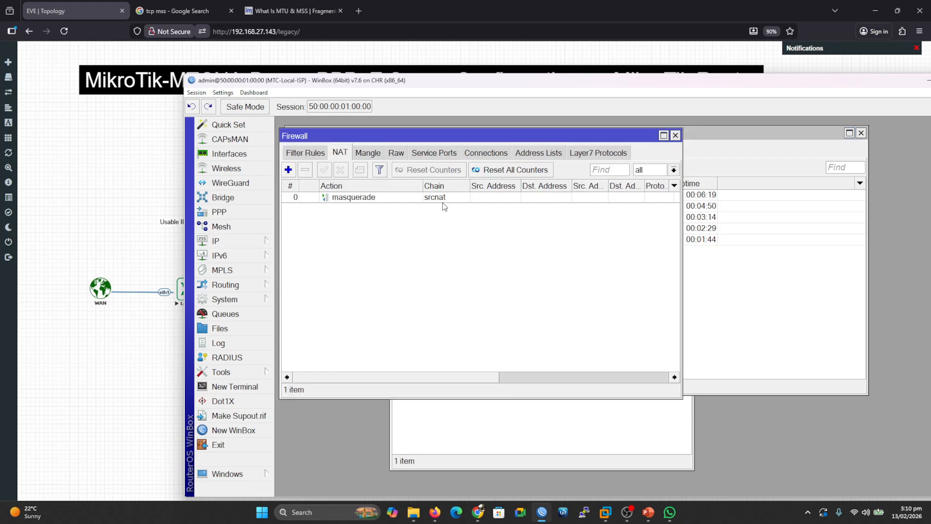
{"action": "left_click", "coordinate": [494, 156]}
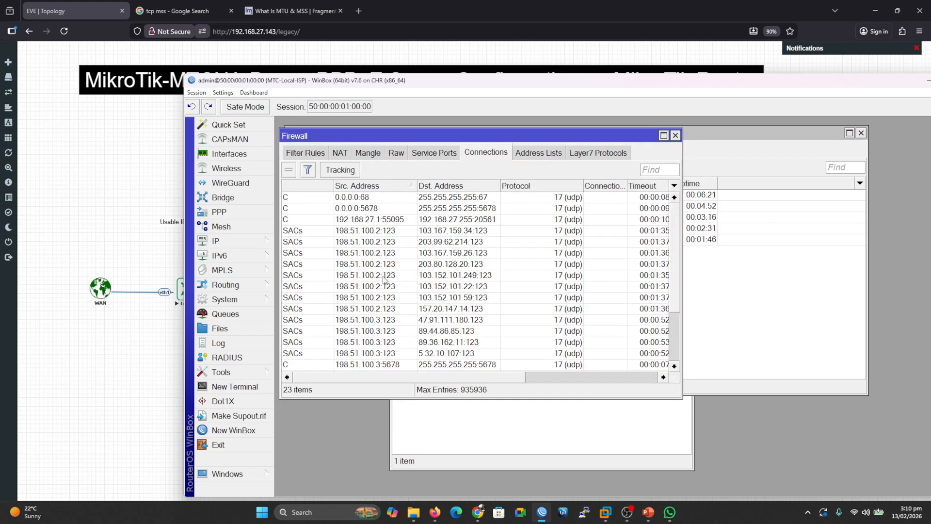
{"action": "left_click", "coordinate": [359, 233]}
{"action": "left_click", "coordinate": [449, 256]}
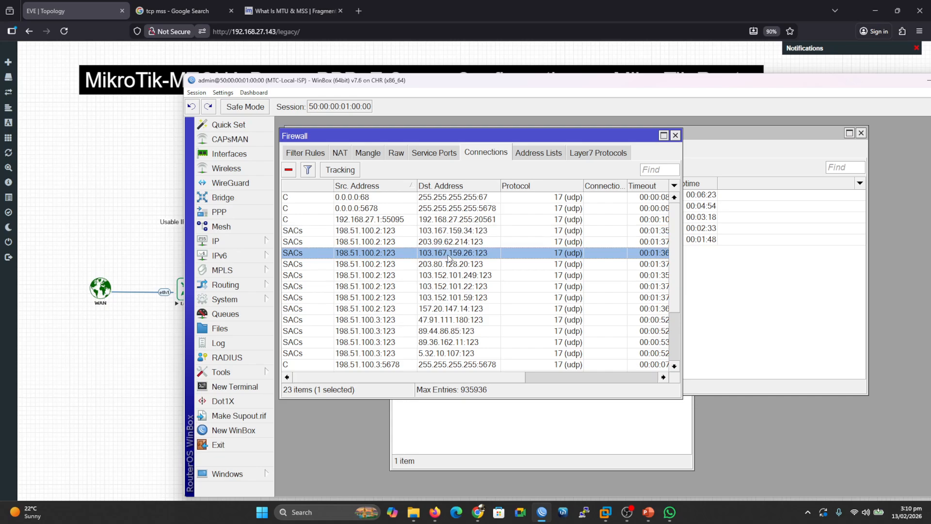
{"action": "left_click", "coordinate": [424, 287]}
{"action": "left_click", "coordinate": [465, 307]}
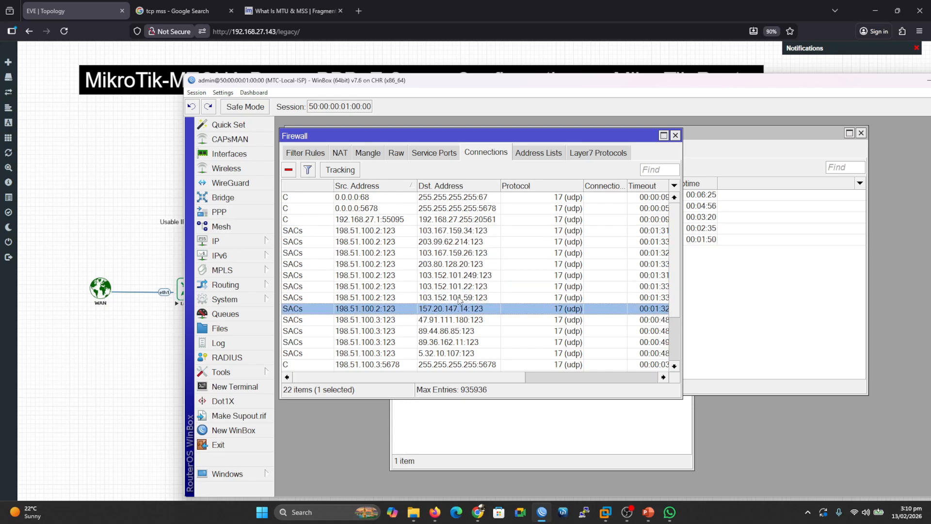
{"action": "left_click", "coordinate": [450, 234]}
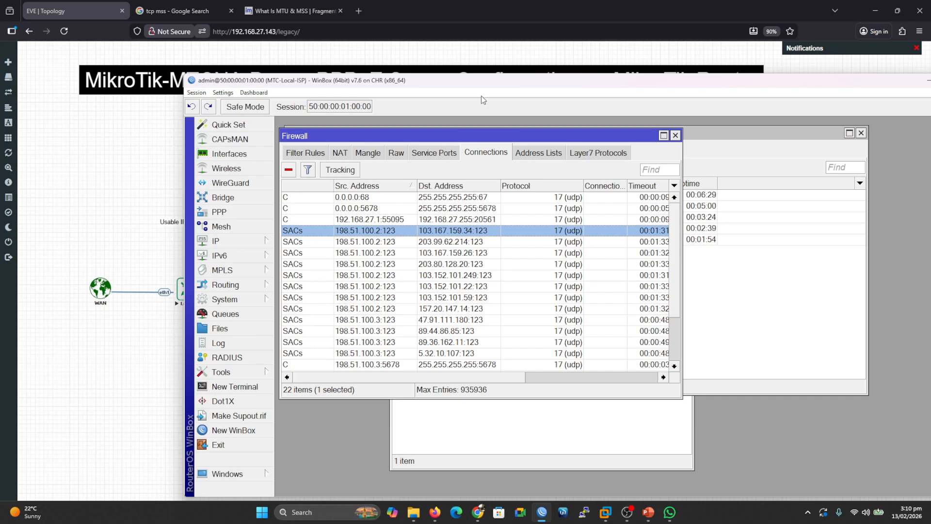
{"action": "left_click_drag", "start_coordinate": [465, 83], "coordinate": [443, 84]}
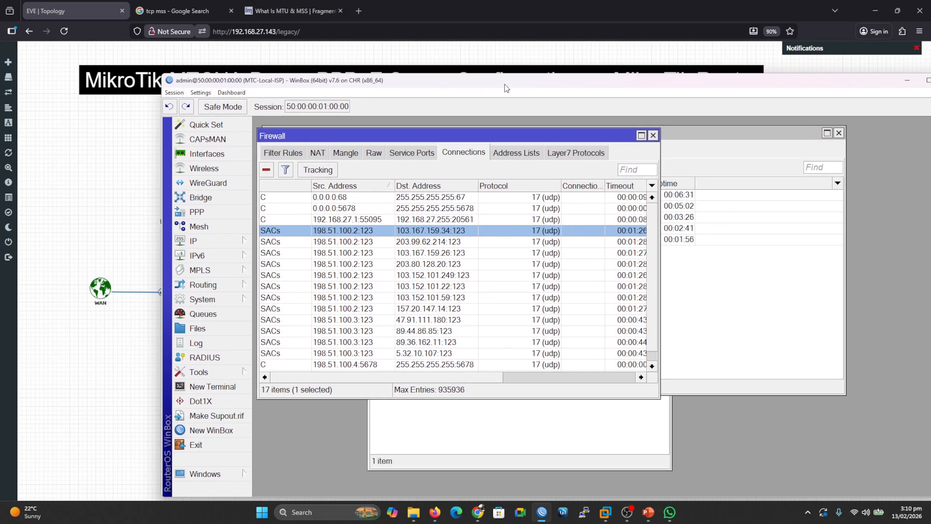
{"action": "left_click_drag", "start_coordinate": [506, 88], "coordinate": [450, 89]}
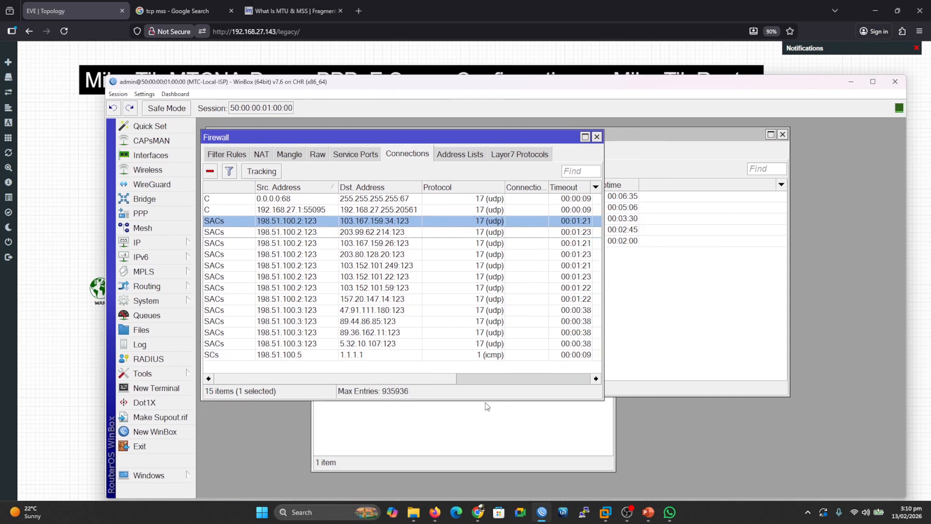
Open IP Pool and compare the pppoe-pool1 range with its used addresses per user.
{"action": "left_click", "coordinate": [186, 243]}
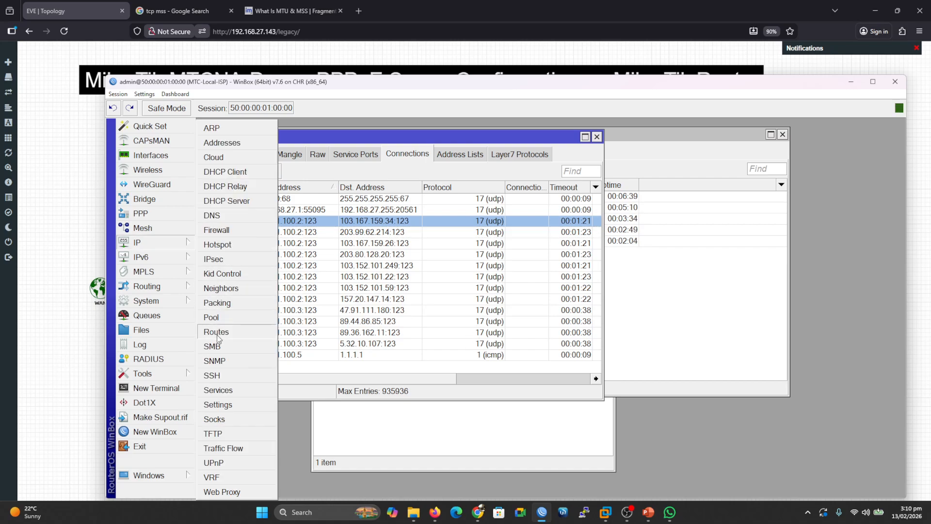
{"action": "left_click", "coordinate": [213, 317]}
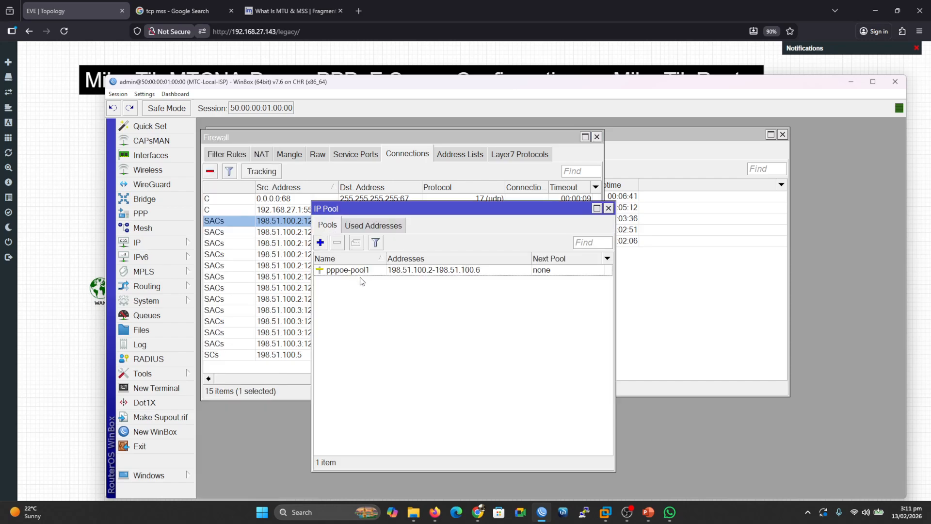
{"action": "left_click", "coordinate": [388, 232]}
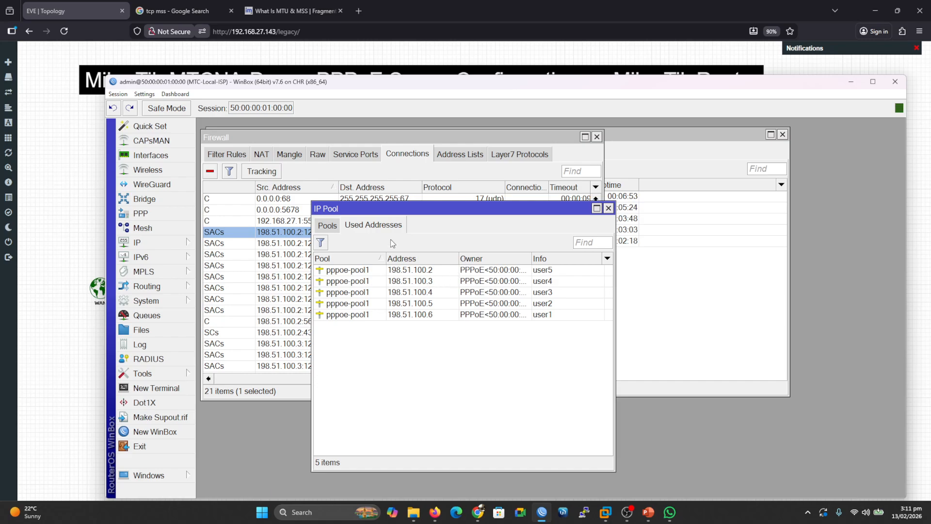
{"action": "left_click", "coordinate": [327, 225]}
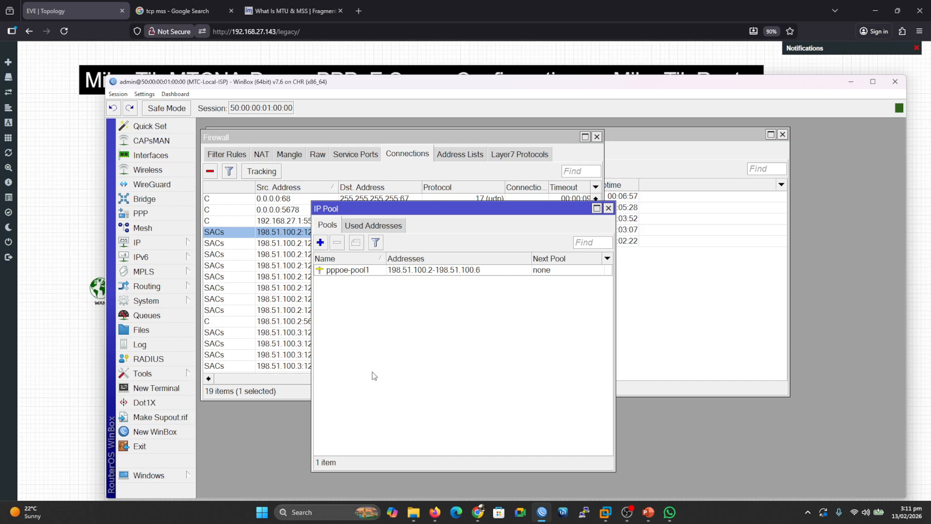
{"action": "left_click", "coordinate": [386, 227]}
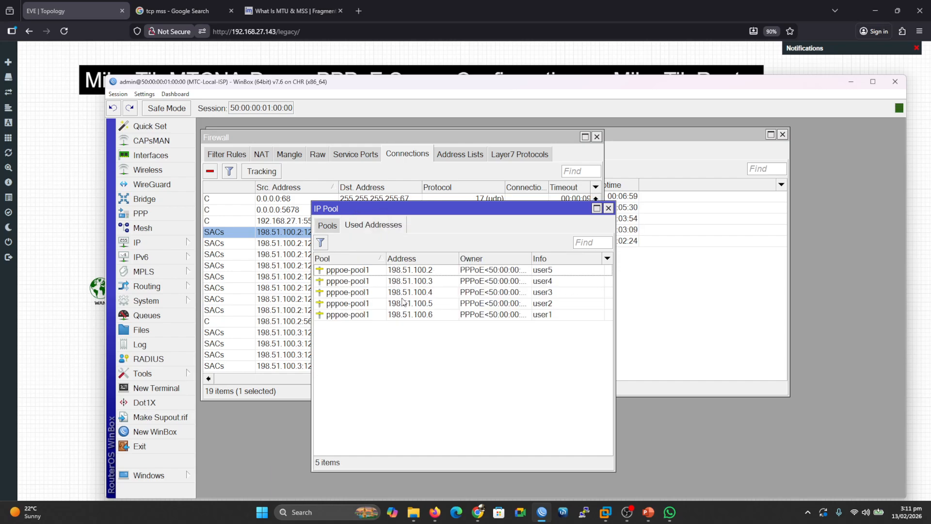
{"action": "left_click", "coordinate": [333, 224]}
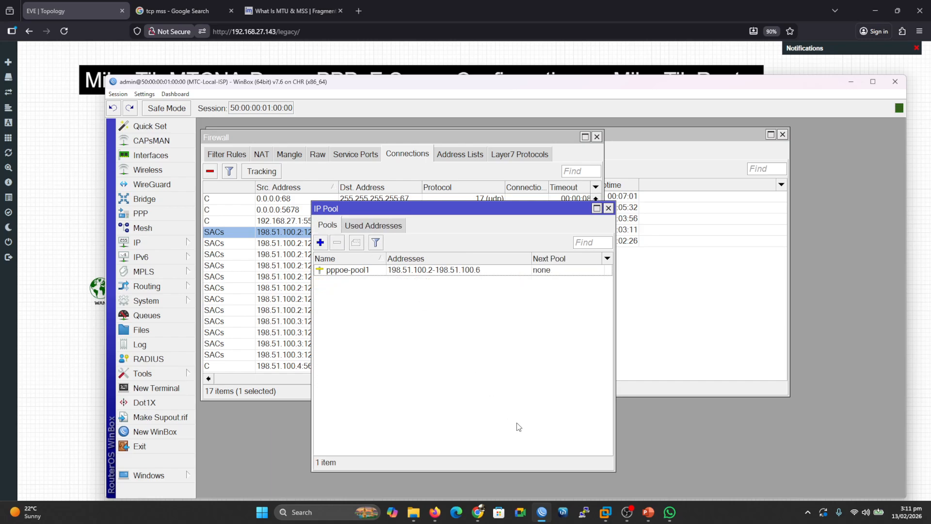
Switch to the PowerPoint slideshow and advance to the closing Thank You slide.
{"action": "mouse_move", "coordinate": [655, 514]}
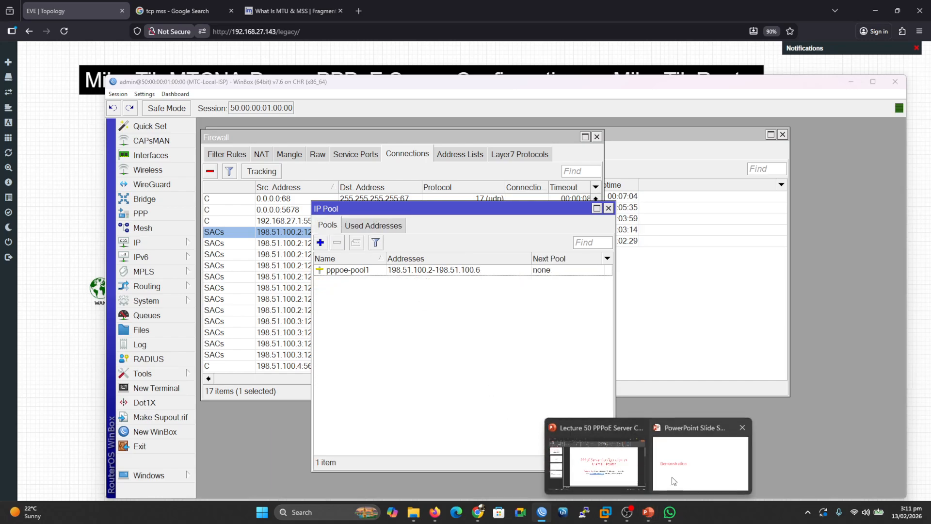
{"action": "left_click", "coordinate": [701, 456]}
{"action": "left_click", "coordinate": [483, 288]}
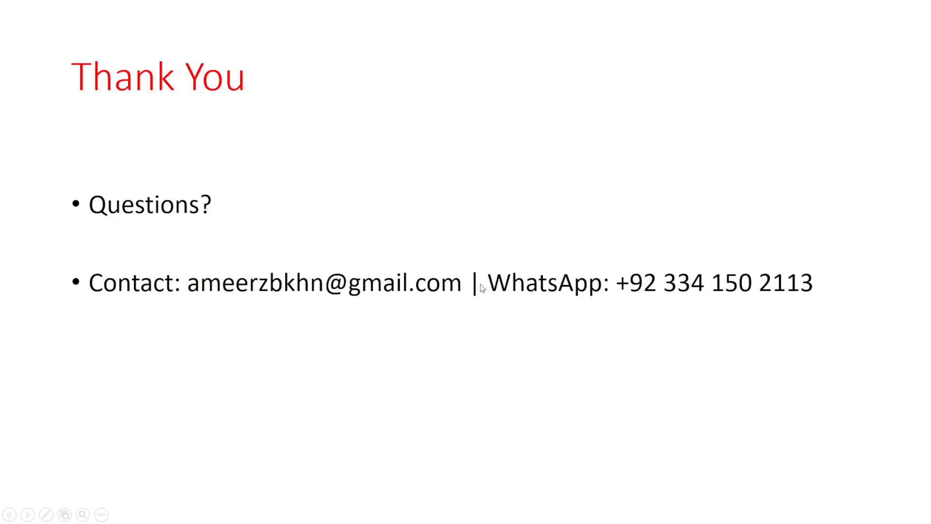